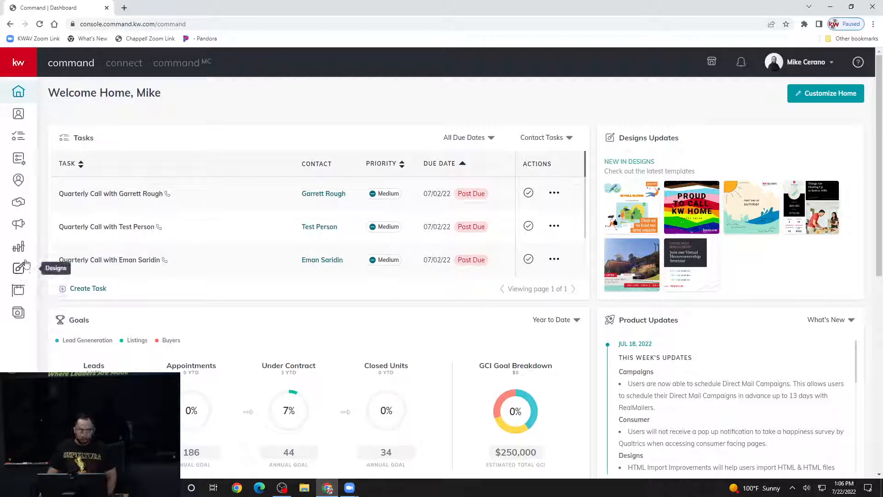
- Open the Designs page from the dashboard sidebar to see the saved designs
{"action": "left_click", "coordinate": [24, 268]}
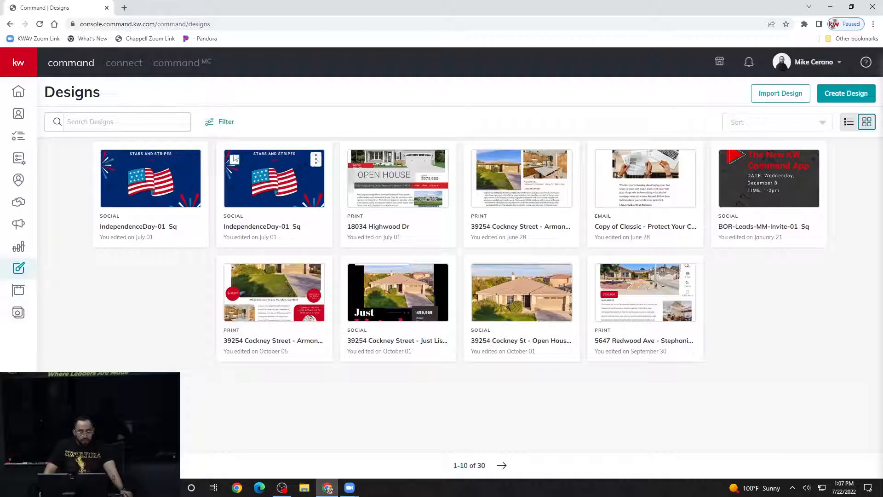
{"action": "mouse_move", "coordinate": [193, 163]}
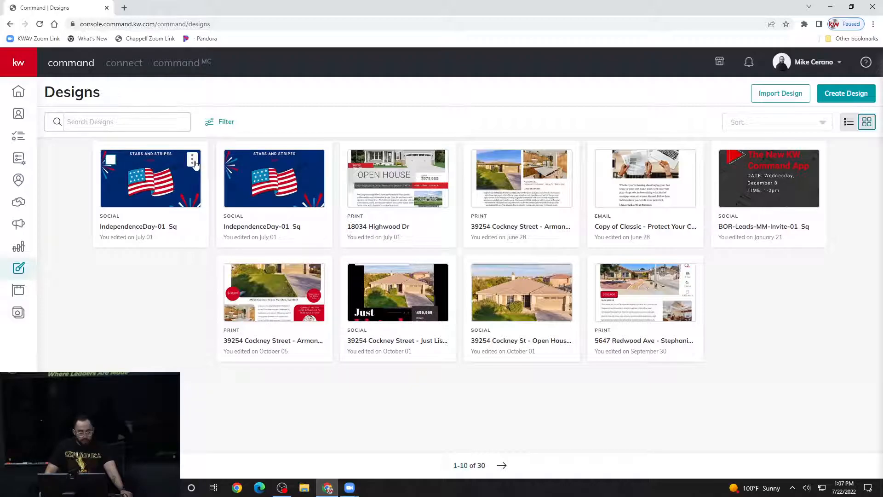
{"action": "left_click", "coordinate": [193, 160]}
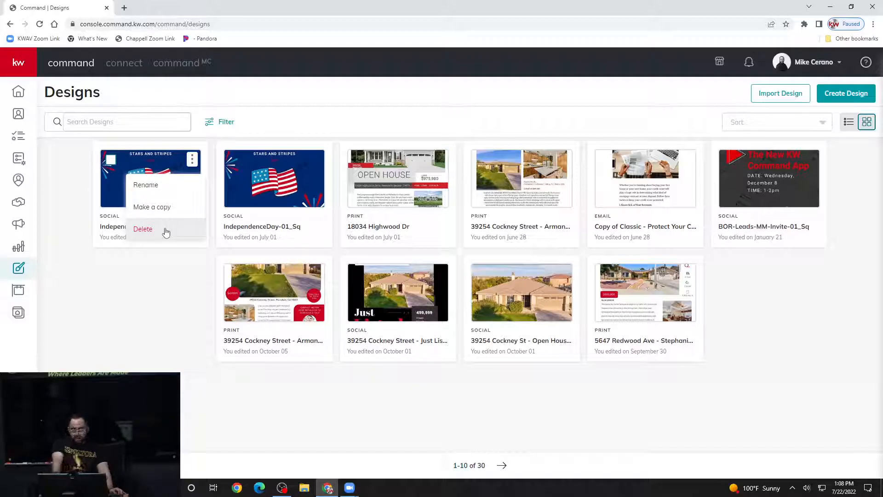
{"action": "left_click", "coordinate": [158, 309]}
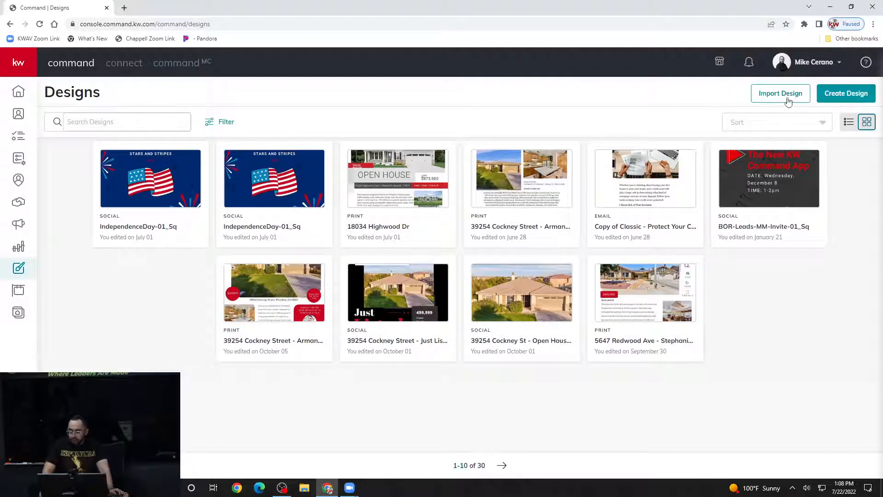
- Create a Print design with 'Import photos & Text from a Listing' ticked, then continue
{"action": "left_click", "coordinate": [867, 93]}
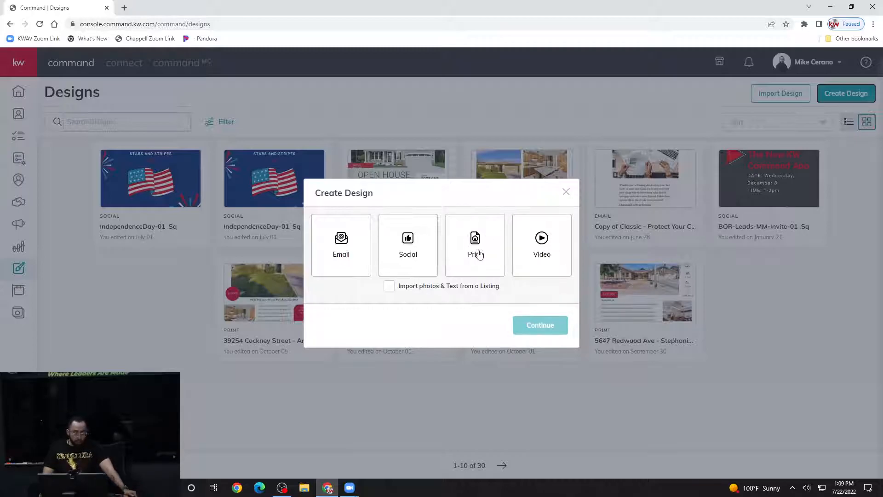
{"action": "left_click", "coordinate": [389, 287]}
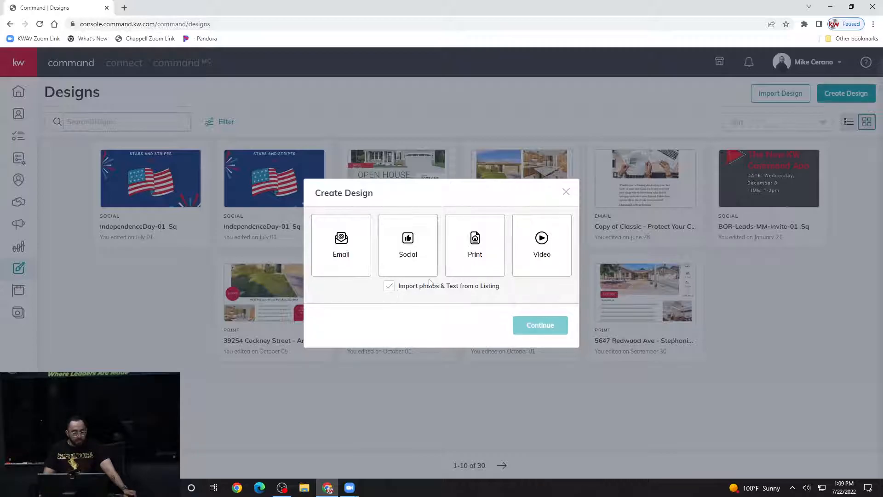
{"action": "left_click", "coordinate": [405, 291]}
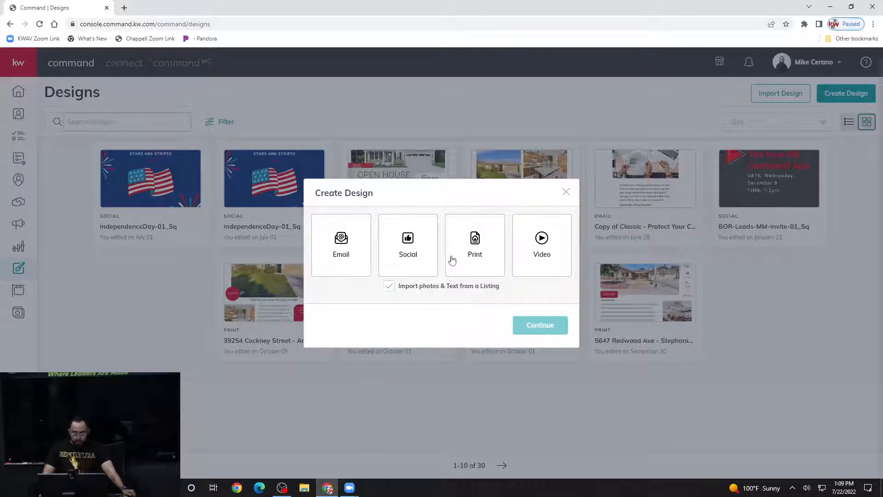
{"action": "left_click", "coordinate": [497, 244]}
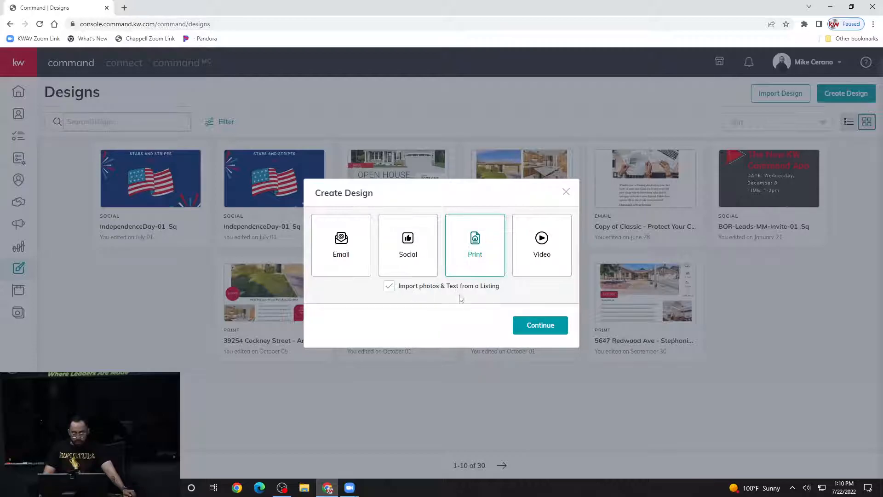
{"action": "left_click", "coordinate": [539, 325]}
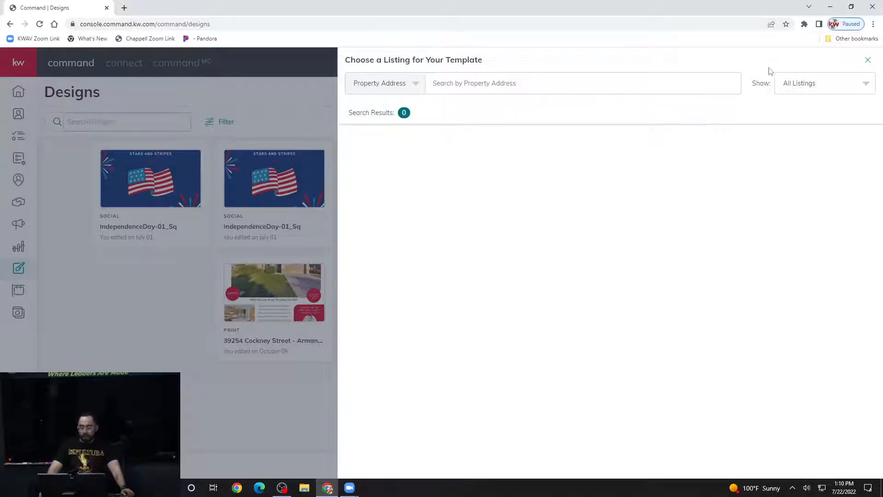
- Switch the listing filter to Only My Listings, then back to All Listings for 10 results
{"action": "left_click", "coordinate": [813, 88]}
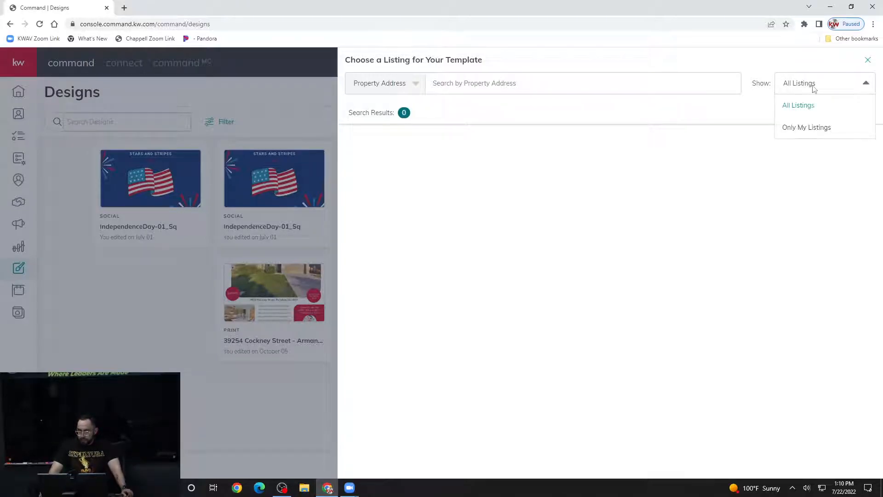
{"action": "left_click", "coordinate": [809, 133]}
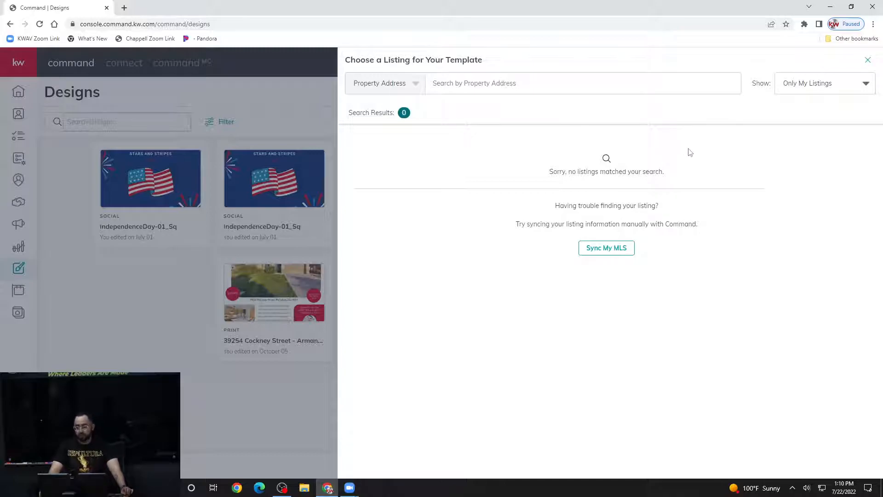
{"action": "left_click", "coordinate": [820, 90]}
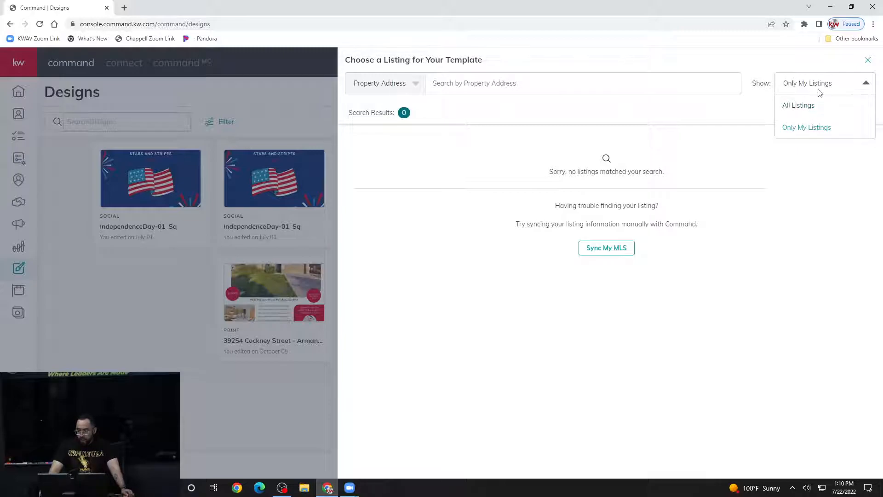
{"action": "left_click", "coordinate": [805, 107]}
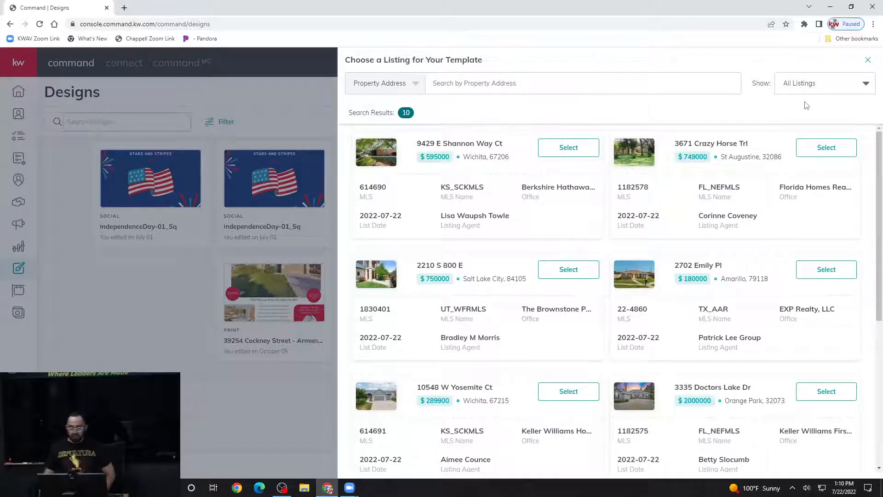
{"action": "left_click", "coordinate": [596, 89]}
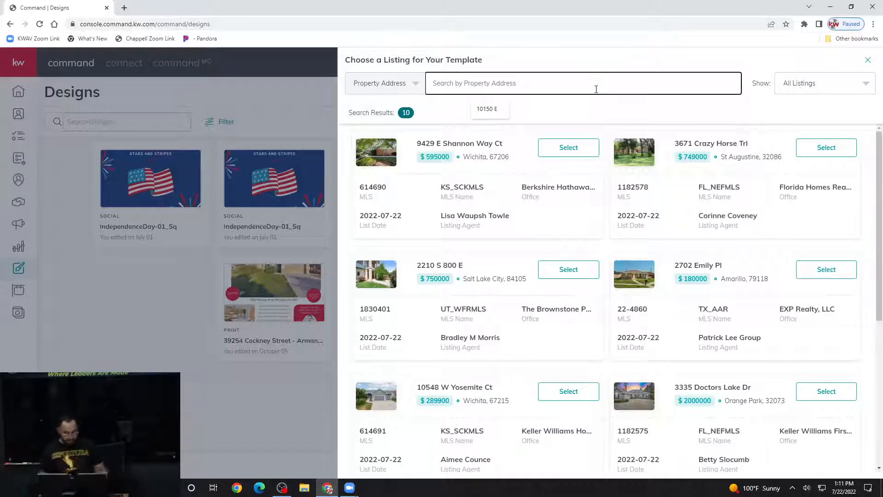
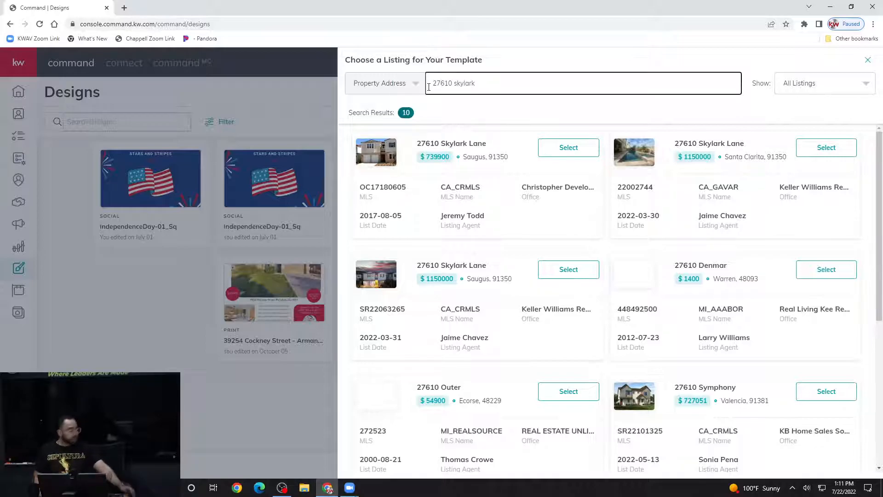
{"action": "left_click", "coordinate": [410, 84]}
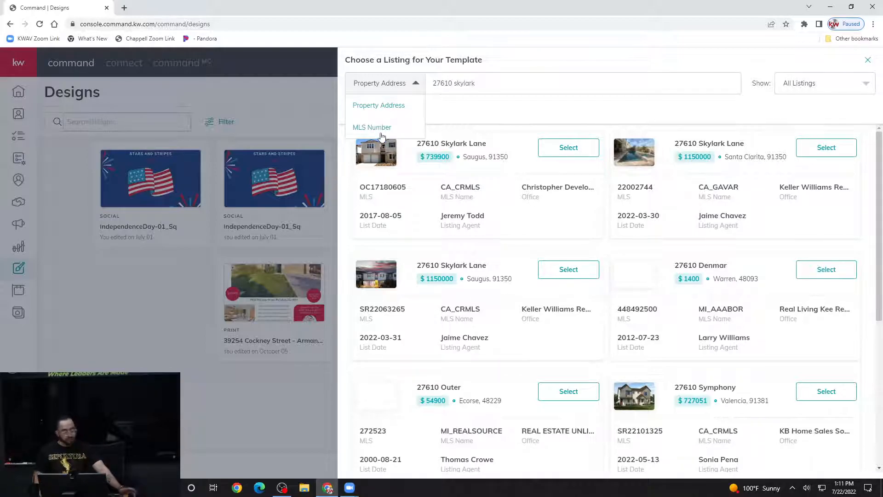
{"action": "left_click", "coordinate": [496, 148]}
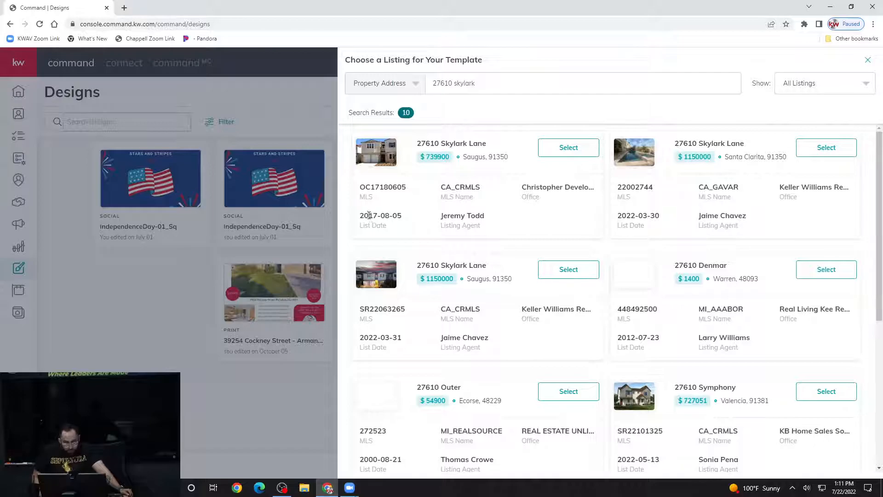
{"action": "left_click", "coordinate": [498, 81]}
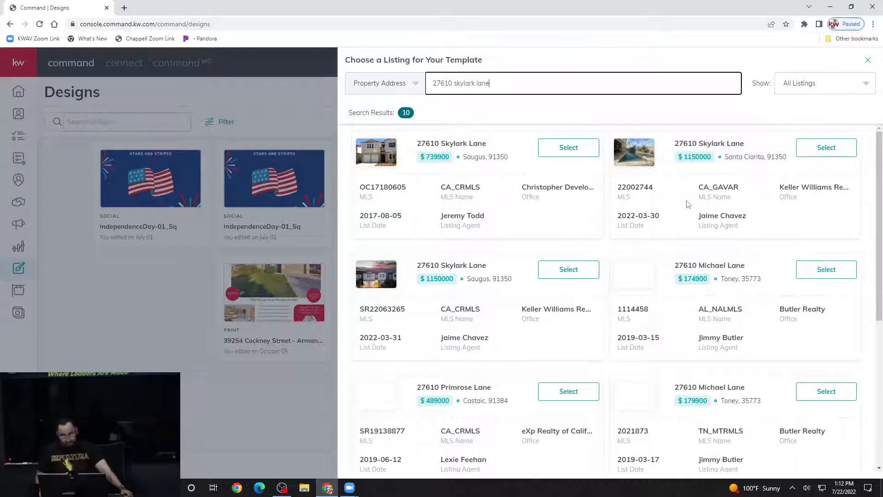
{"action": "left_click", "coordinate": [723, 196]}
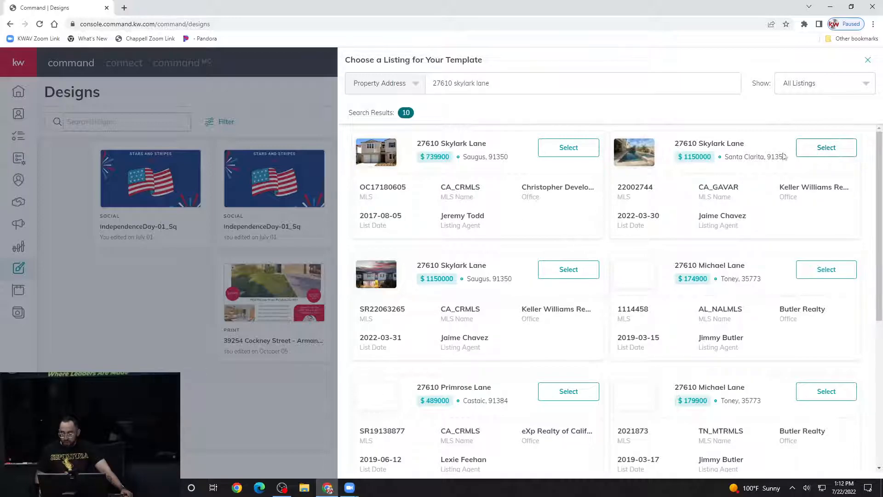
{"action": "left_click", "coordinate": [822, 152]}
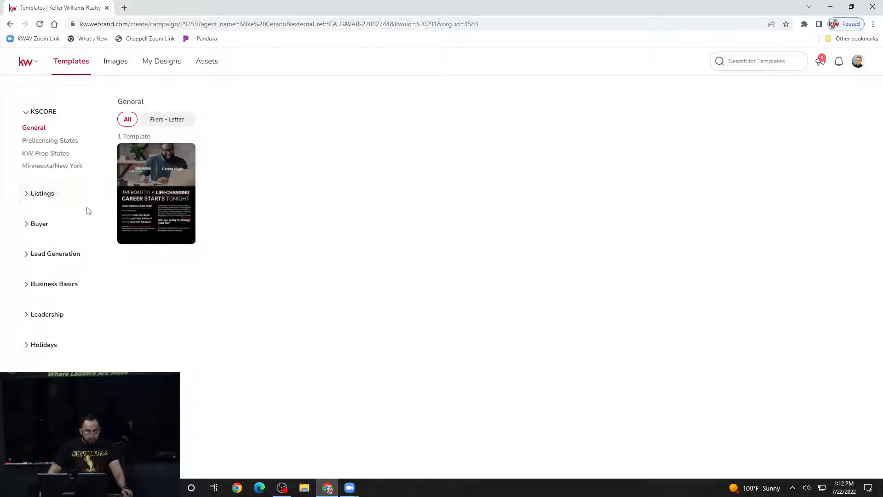
- Expand the Listings category in the Templates sidebar
{"action": "left_click", "coordinate": [46, 195]}
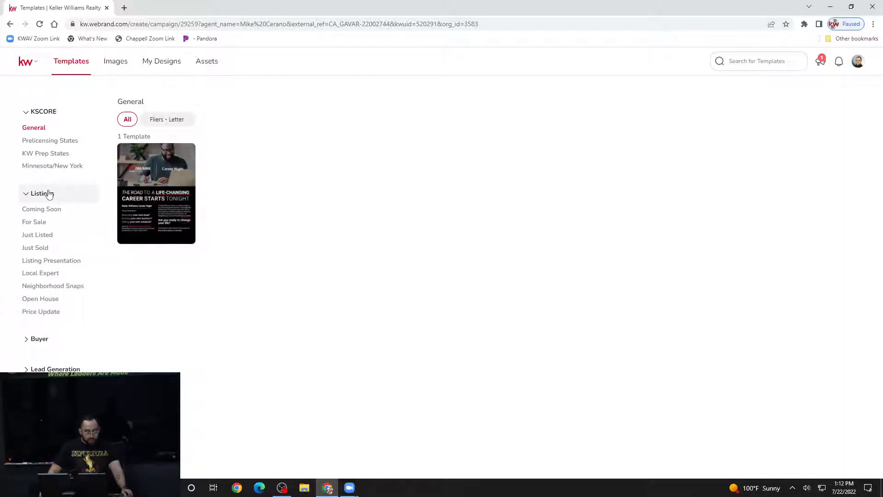
- Show the Open House templates filtered to Fliers - Letter (8.5 x 11 in)
{"action": "left_click", "coordinate": [50, 301]}
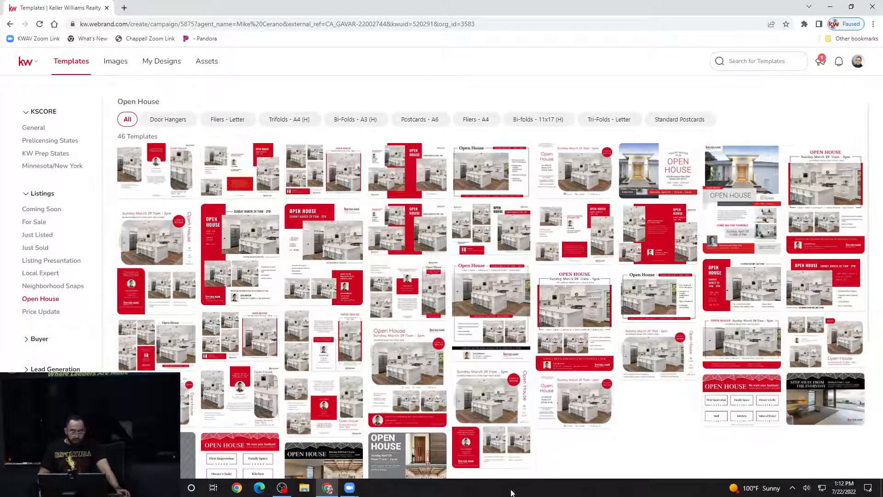
{"action": "mouse_move", "coordinate": [594, 397]}
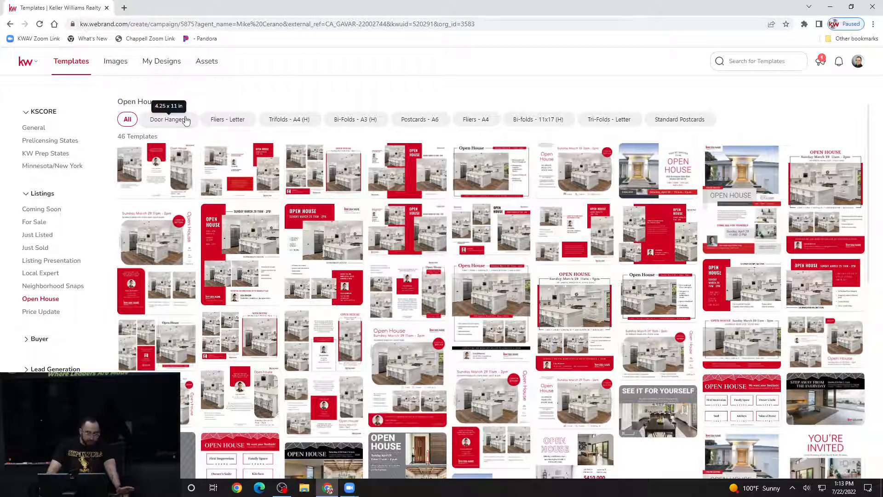
{"action": "left_click", "coordinate": [231, 119]}
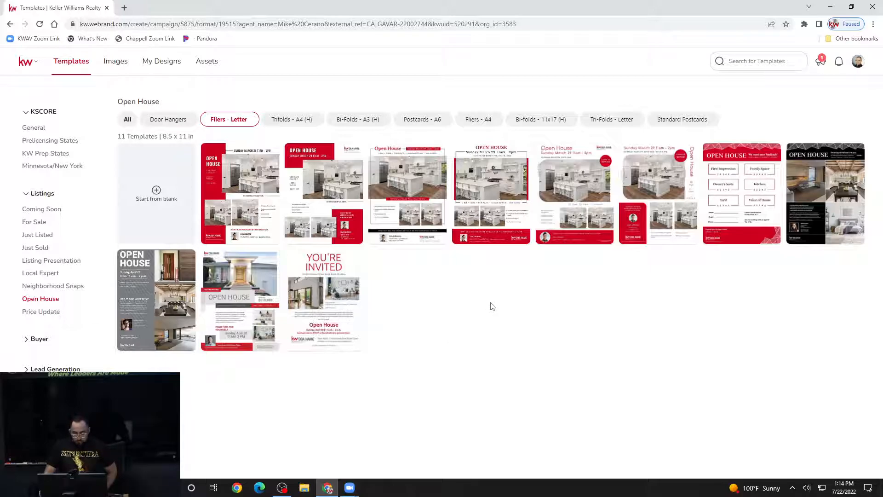
- Use the sixth letter flier, 06_OH_FL, as the template for the design
{"action": "mouse_move", "coordinate": [606, 167]}
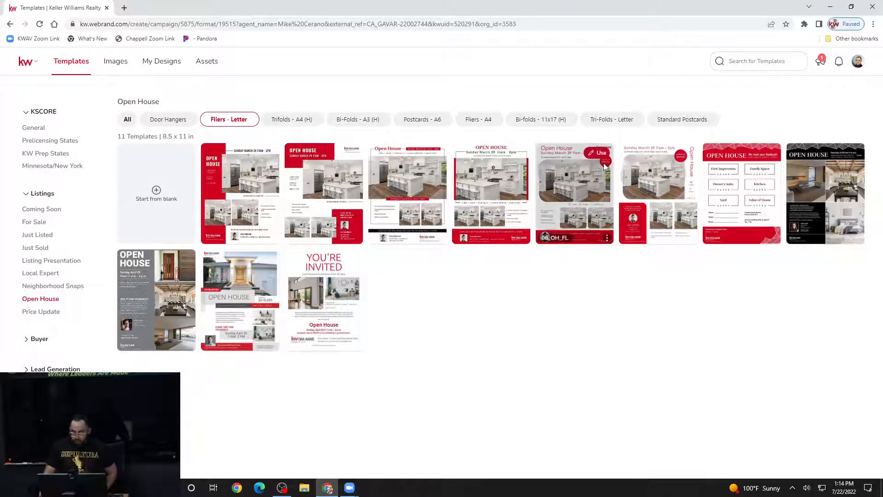
{"action": "left_click", "coordinate": [598, 156]}
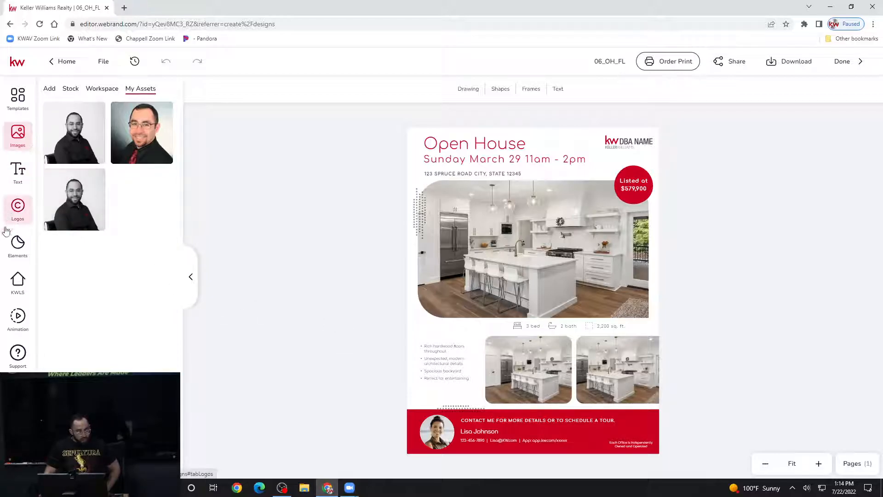
{"action": "left_click", "coordinate": [20, 283]}
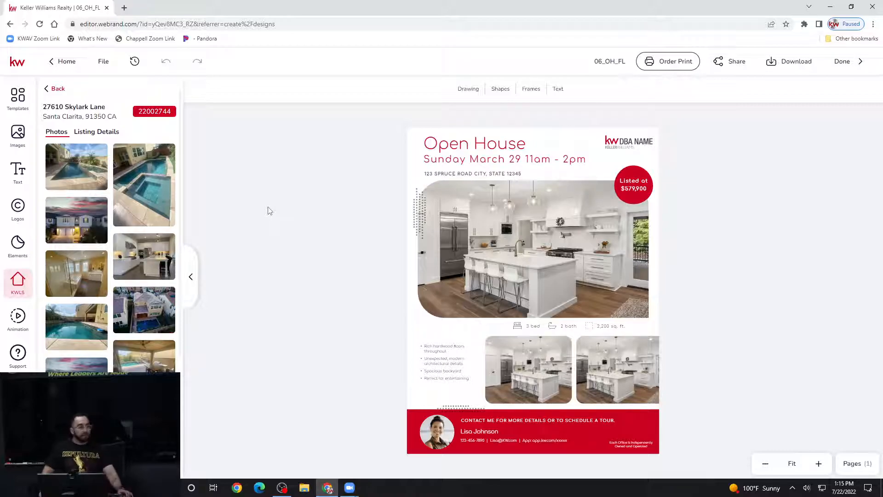
{"action": "mouse_move", "coordinate": [174, 191]}
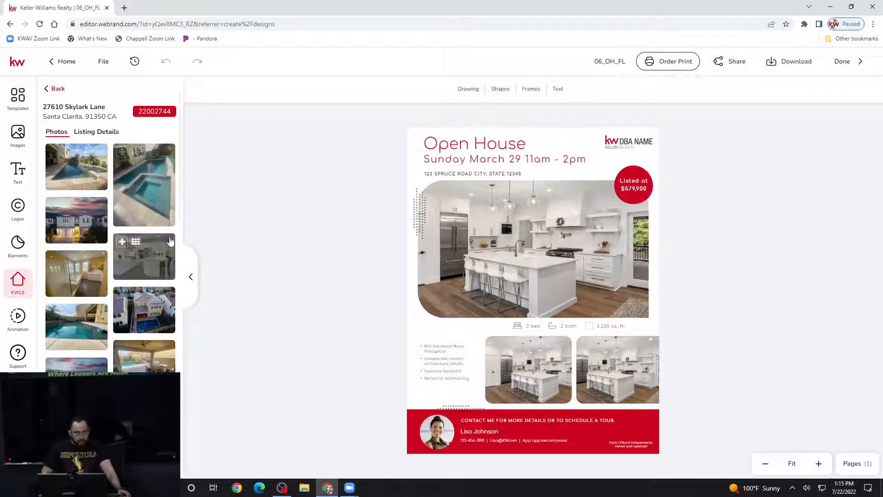
{"action": "scroll", "coordinate": [79, 264], "scroll_direction": "down", "scroll_amount": 3}
{"action": "scroll", "coordinate": [80, 263], "scroll_direction": "up", "scroll_amount": 3}
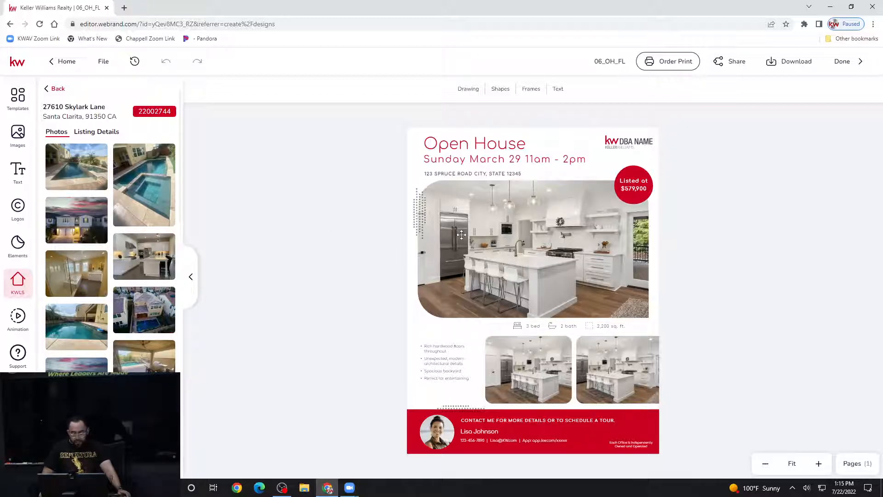
- Replace the flier's large kitchen photo with the listing's twilight house-exterior shot
{"action": "left_click", "coordinate": [536, 227]}
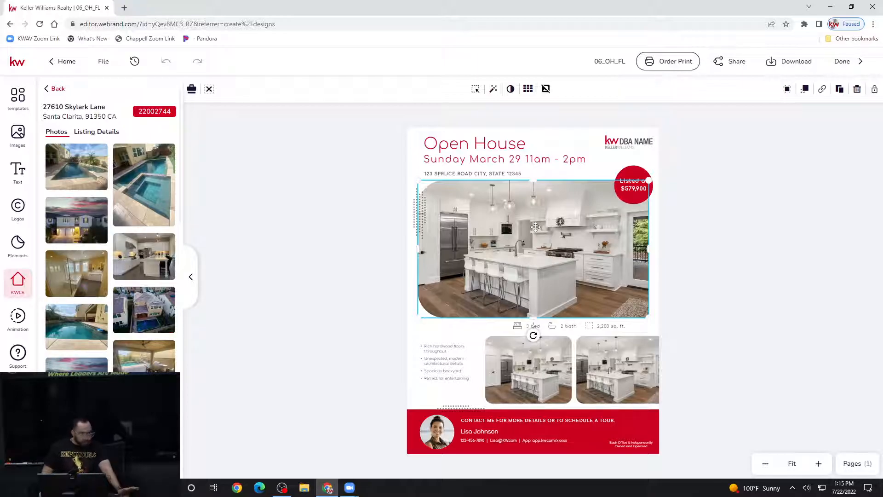
{"action": "left_click", "coordinate": [792, 223]}
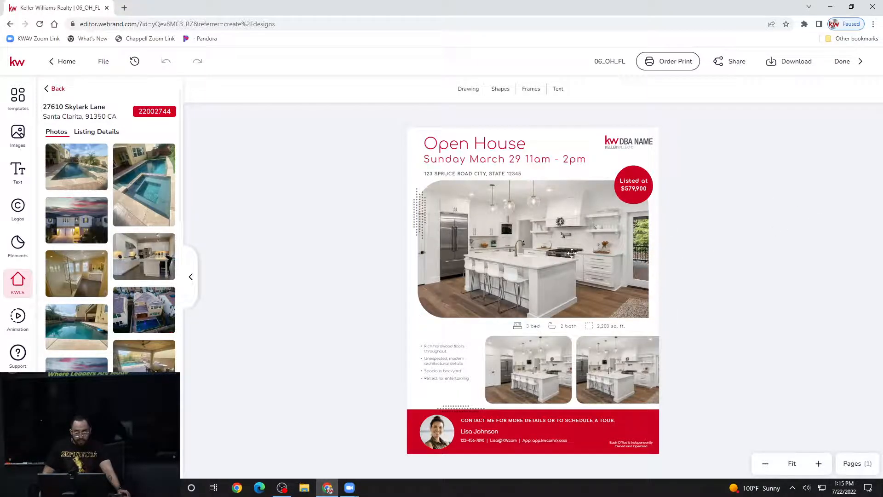
{"action": "left_click", "coordinate": [561, 223]}
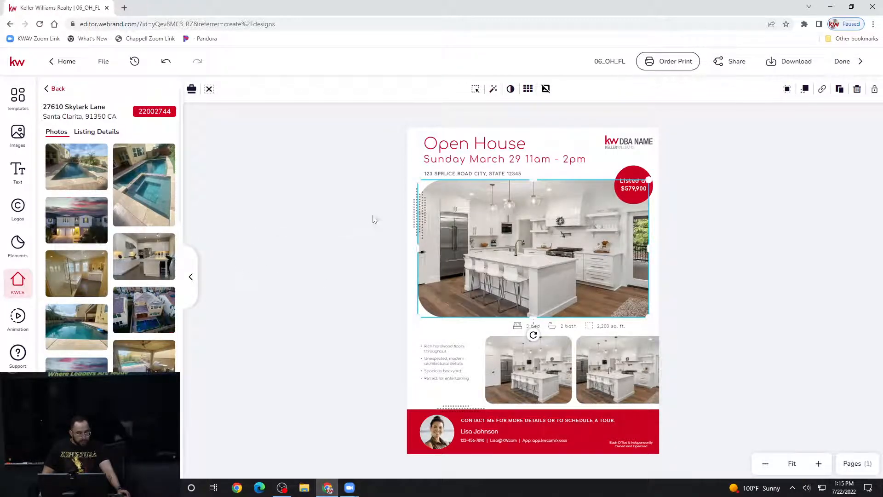
{"action": "mouse_move", "coordinate": [88, 212]}
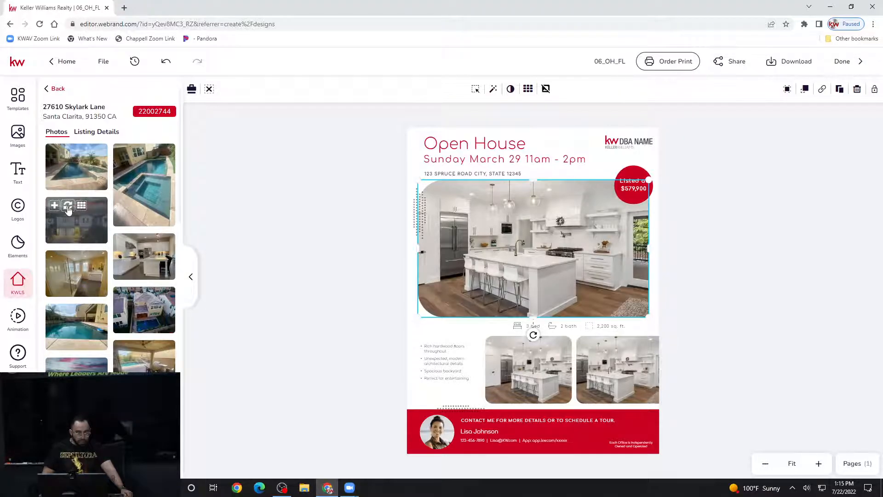
{"action": "left_click", "coordinate": [68, 207]}
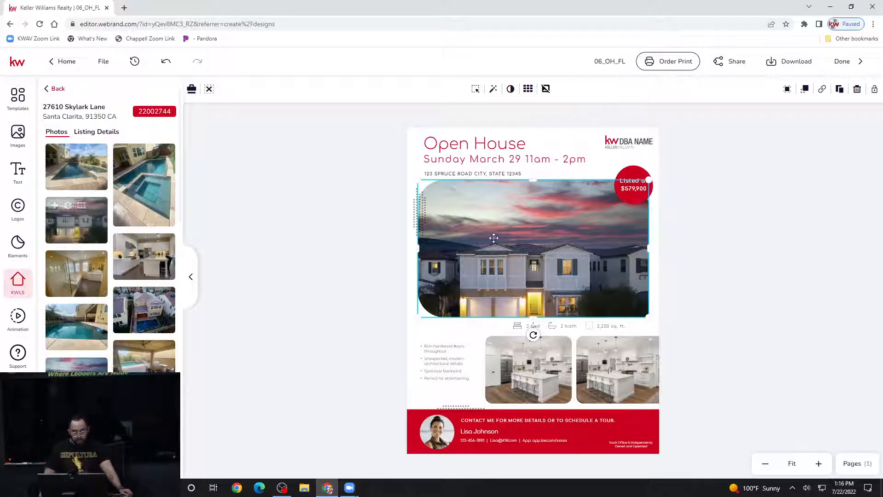
{"action": "left_click", "coordinate": [726, 251]}
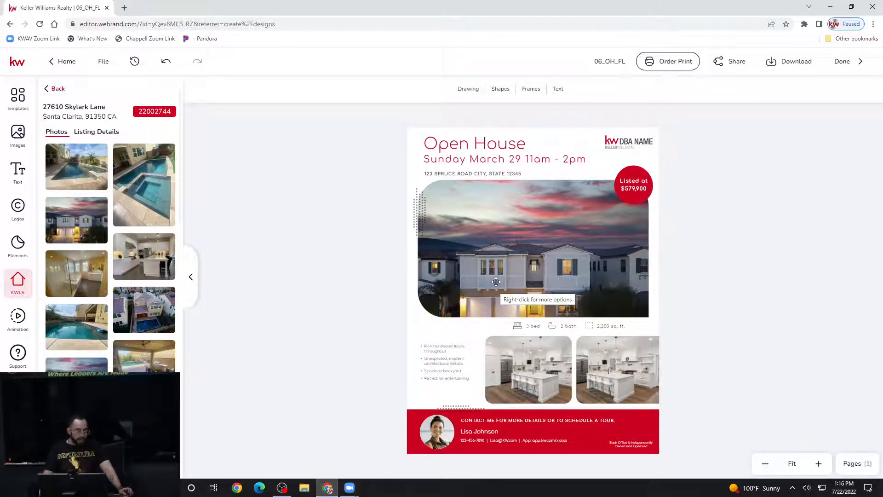
{"action": "mouse_move", "coordinate": [67, 233]}
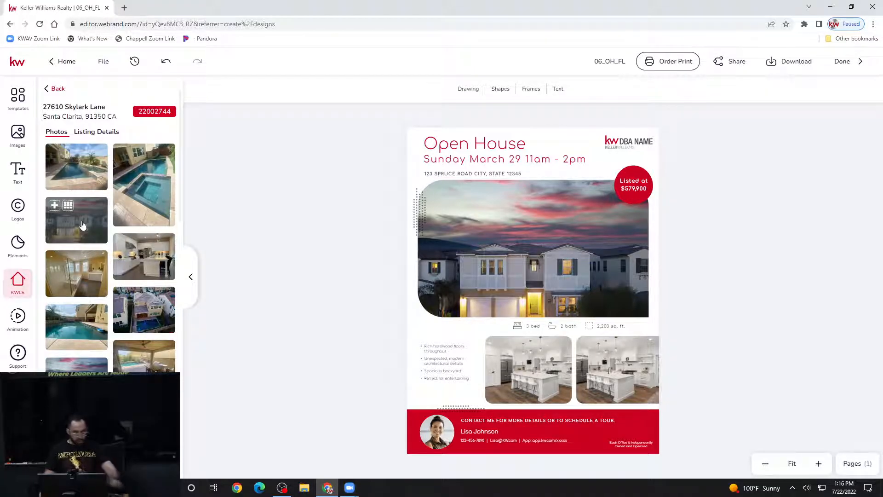
{"action": "left_click", "coordinate": [86, 223]}
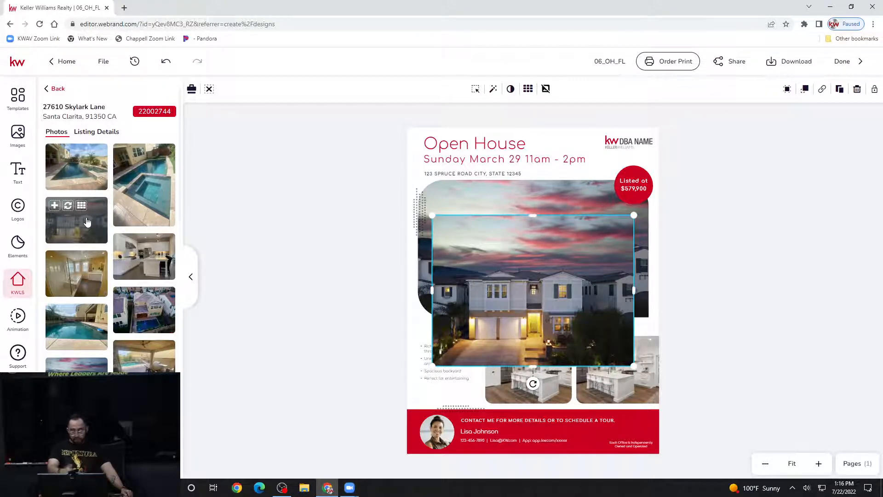
{"action": "left_click_drag", "start_coordinate": [498, 258], "coordinate": [493, 219]}
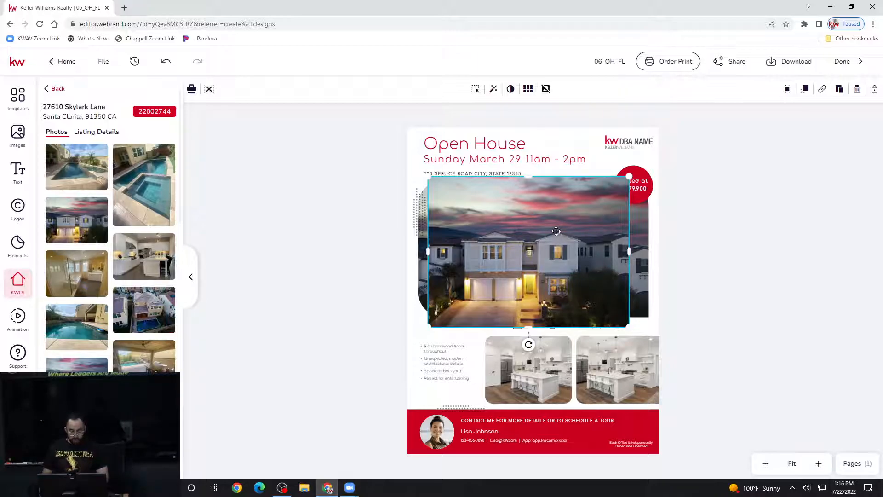
{"action": "key", "text": "Delete"}
{"action": "left_click", "coordinate": [588, 264]}
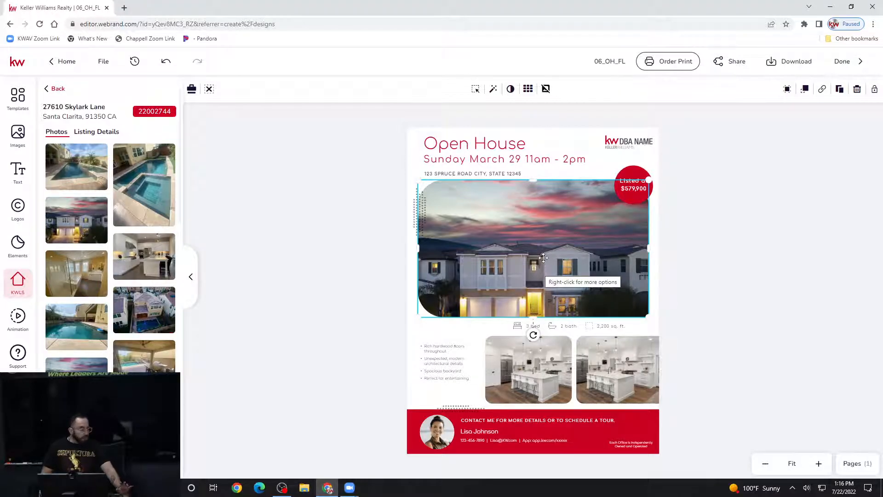
- Shift and enlarge the house photo inside its rounded frame so the full house and driveway show
{"action": "double_click", "coordinate": [546, 239]}
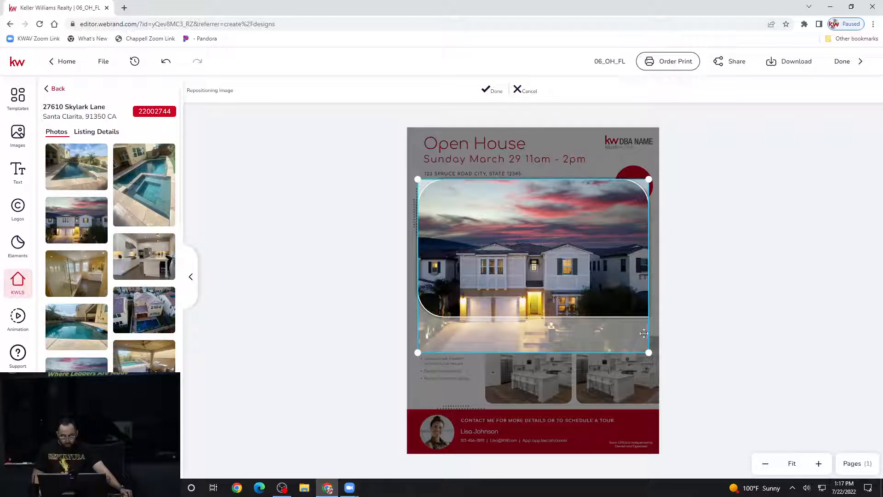
{"action": "left_click_drag", "start_coordinate": [572, 336], "coordinate": [575, 319]}
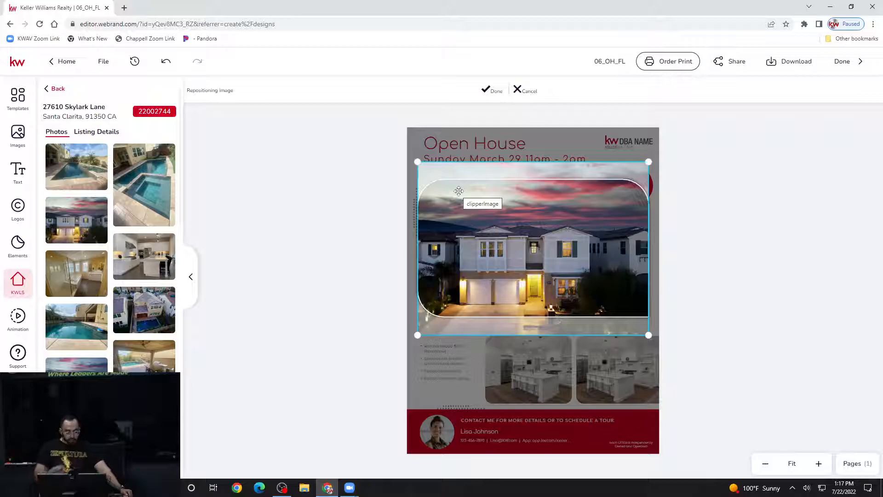
{"action": "left_click_drag", "start_coordinate": [464, 196], "coordinate": [458, 175]}
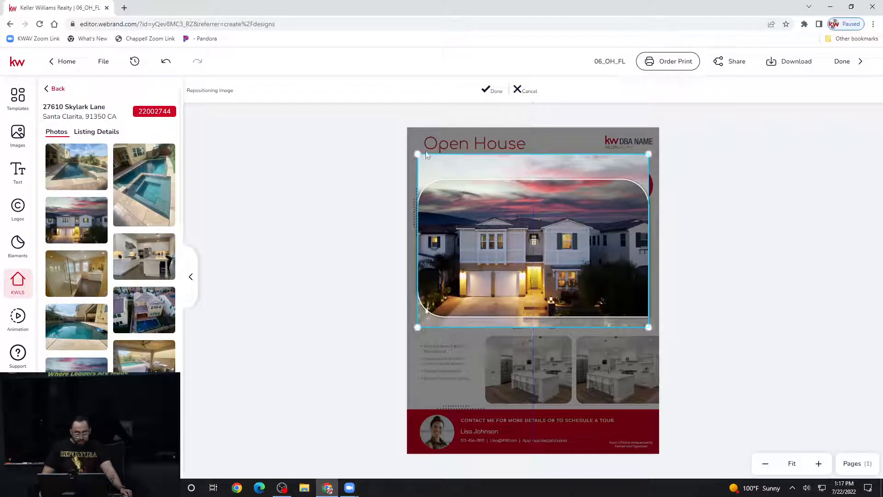
{"action": "mouse_move", "coordinate": [417, 155]}
{"action": "left_mouse_down"}
{"action": "mouse_move", "coordinate": [378, 134]}
{"action": "mouse_move", "coordinate": [416, 168]}
{"action": "left_mouse_up"}
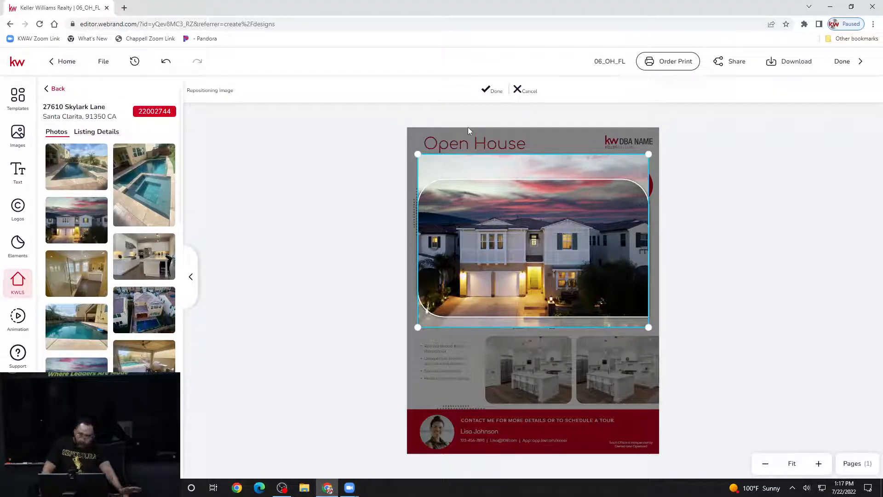
{"action": "left_click", "coordinate": [491, 90]}
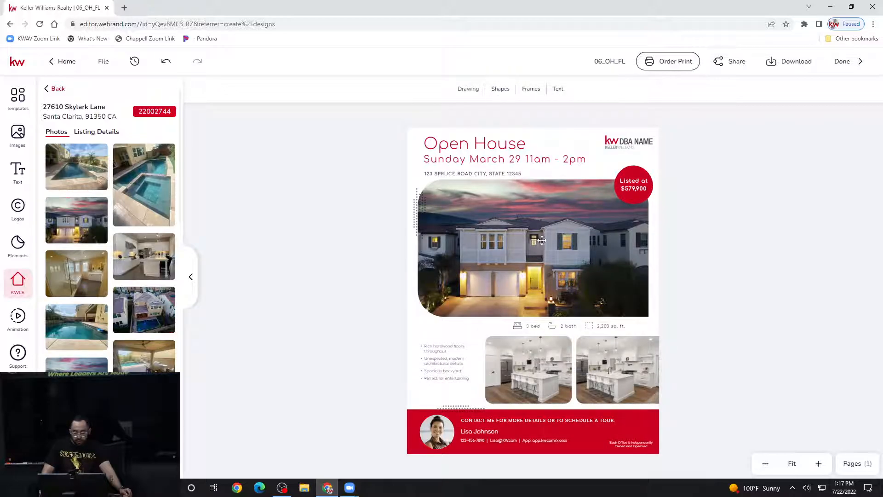
{"action": "double_click", "coordinate": [531, 202]}
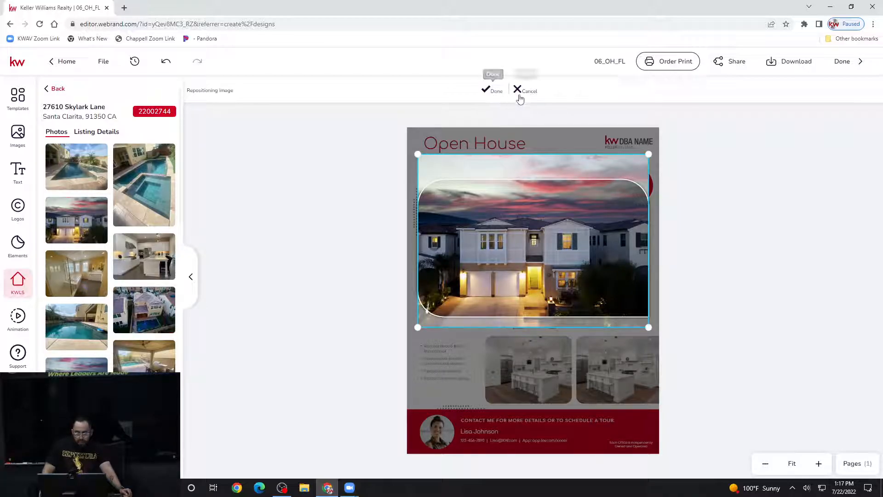
{"action": "left_click", "coordinate": [493, 92]}
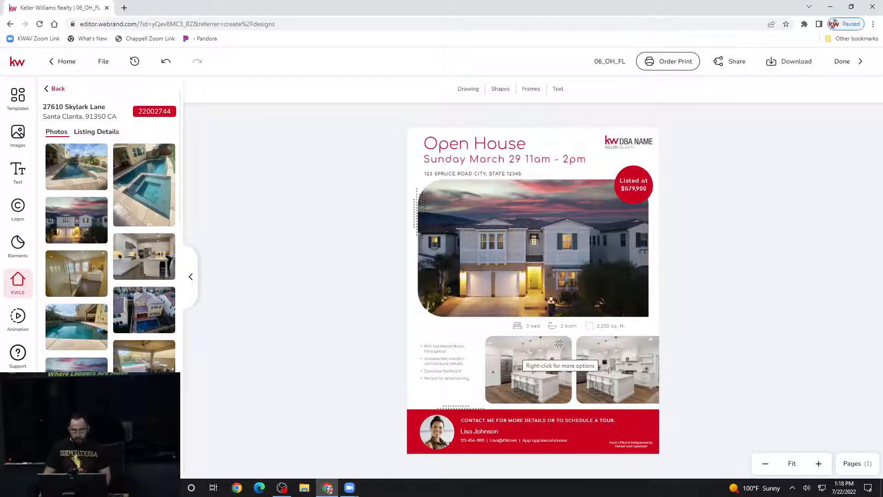
- Swap the left kitchen photo for another kitchen shot from the listing photos
{"action": "left_click", "coordinate": [549, 343]}
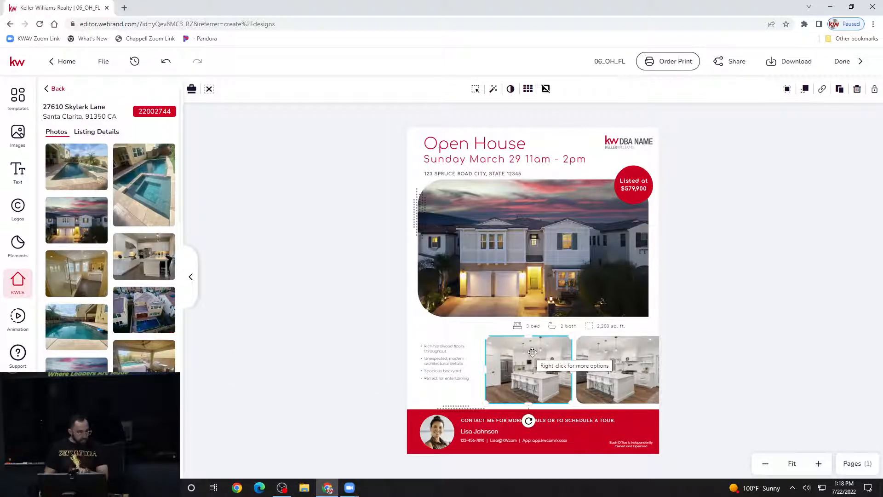
{"action": "scroll", "coordinate": [153, 354], "scroll_direction": "down", "scroll_amount": 1}
{"action": "scroll", "coordinate": [153, 354], "scroll_direction": "up", "scroll_amount": 1}
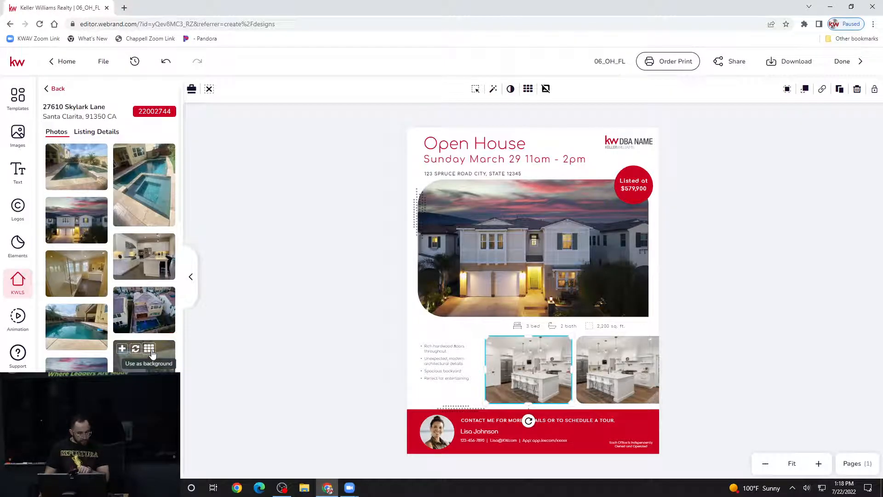
{"action": "scroll", "coordinate": [153, 354], "scroll_direction": "down", "scroll_amount": 5}
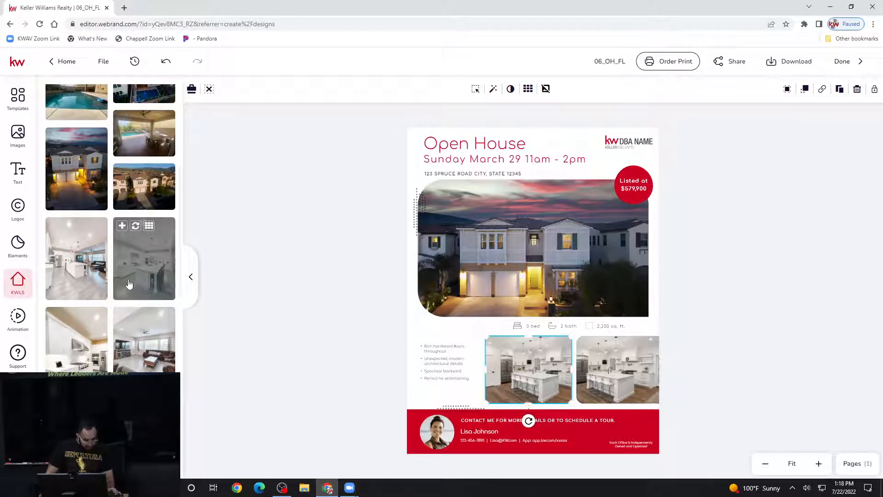
{"action": "left_click", "coordinate": [137, 226]}
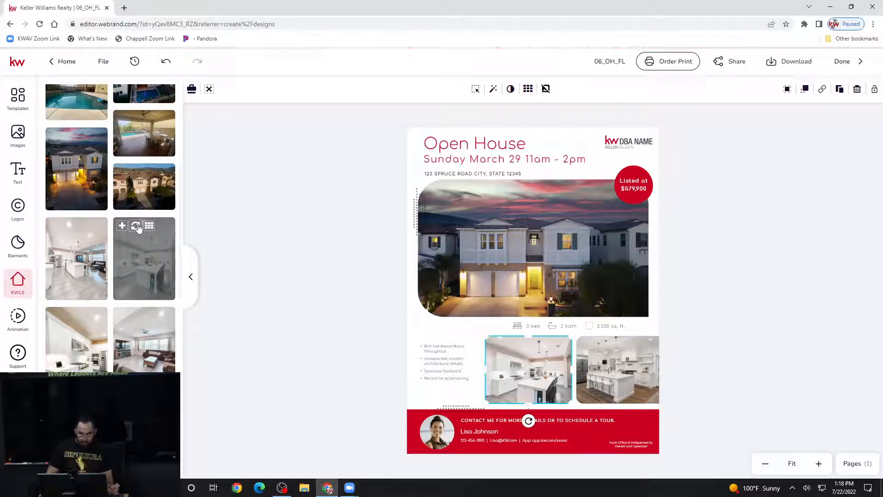
{"action": "left_click", "coordinate": [740, 335]}
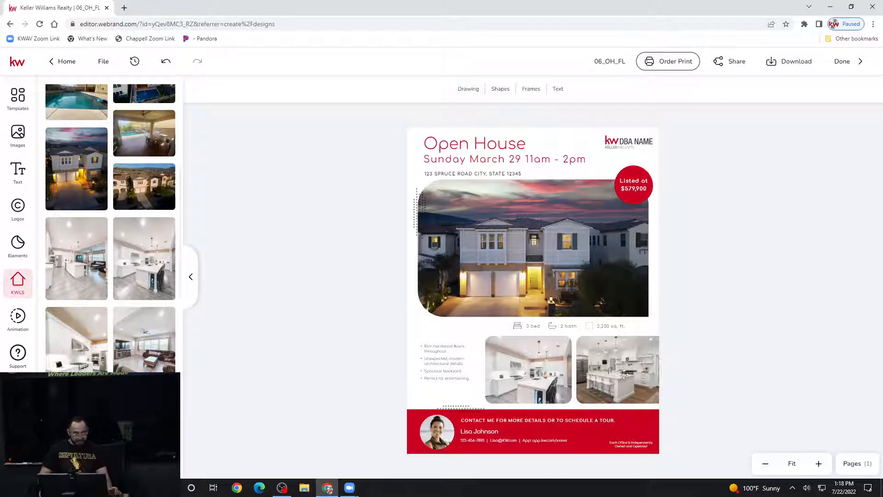
- Put the listing's backyard pool photo into the bottom-right frame in place of the kitchen
{"action": "left_click", "coordinate": [638, 374]}
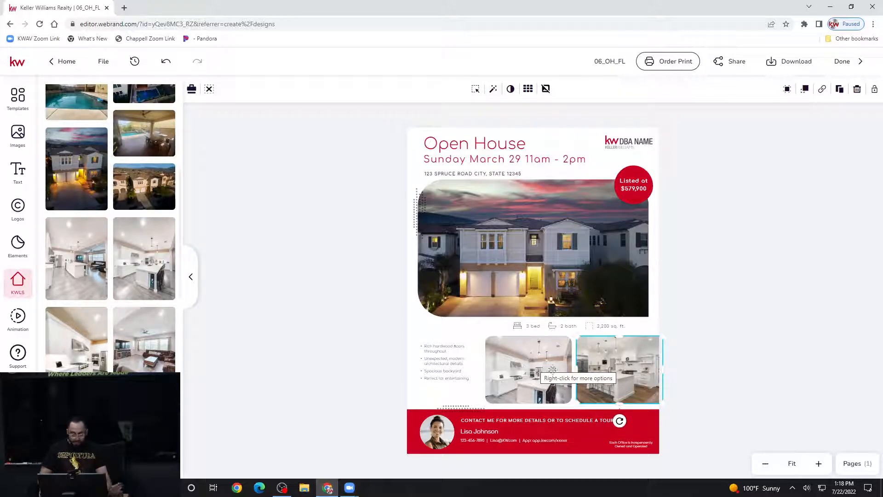
{"action": "scroll", "coordinate": [109, 365], "scroll_direction": "up", "scroll_amount": 10}
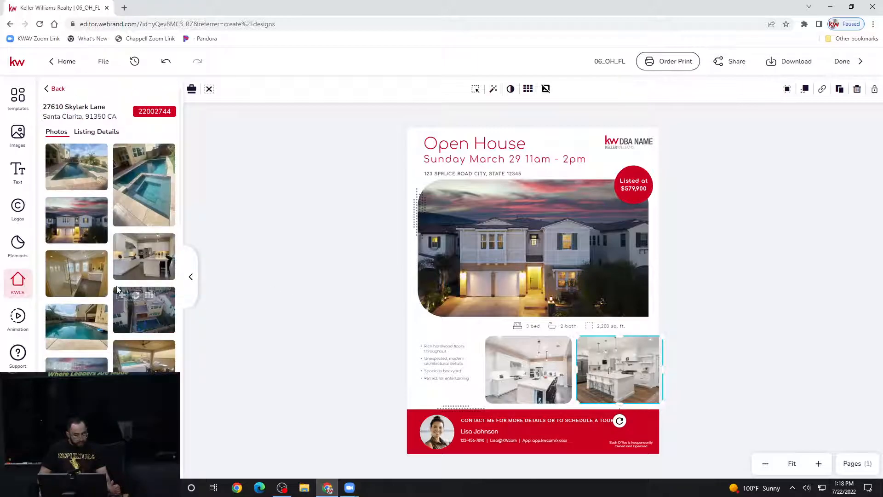
{"action": "mouse_move", "coordinate": [122, 247]}
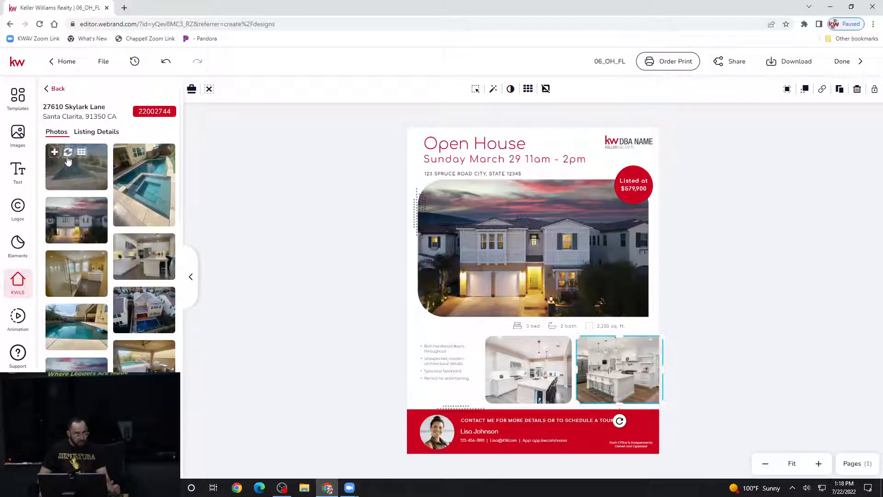
{"action": "left_click", "coordinate": [68, 153]}
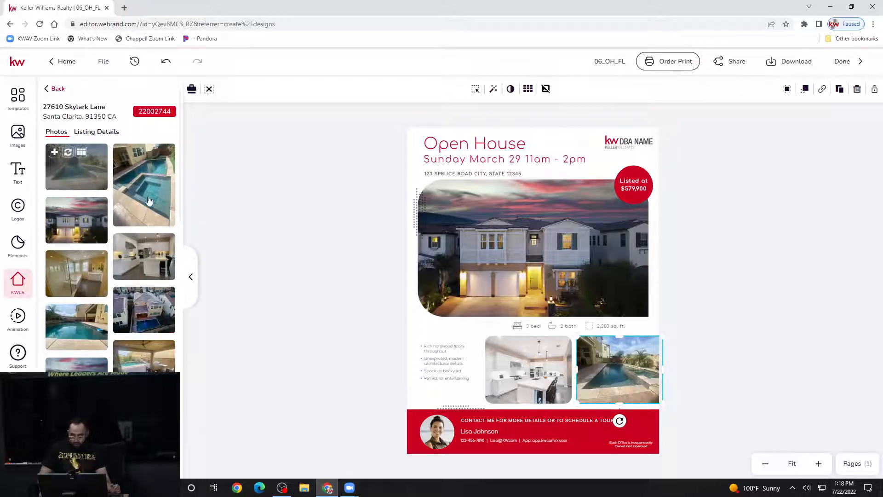
{"action": "left_click", "coordinate": [715, 323]}
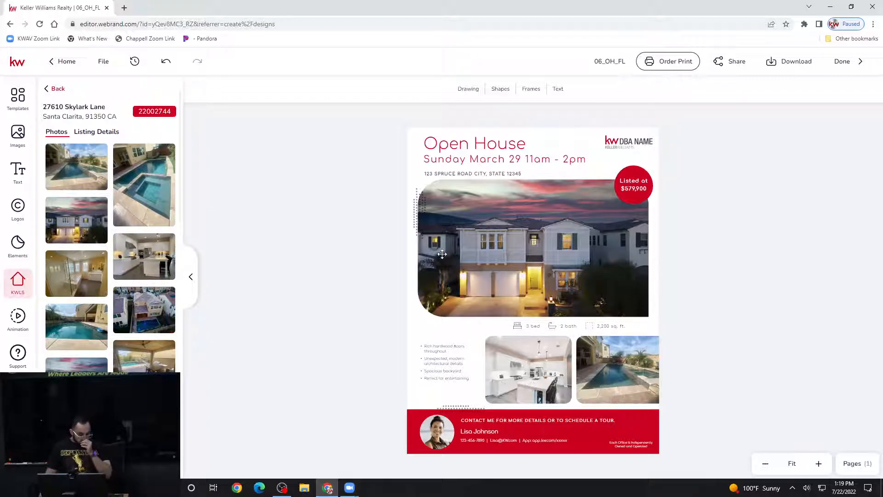
{"action": "mouse_move", "coordinate": [124, 208]}
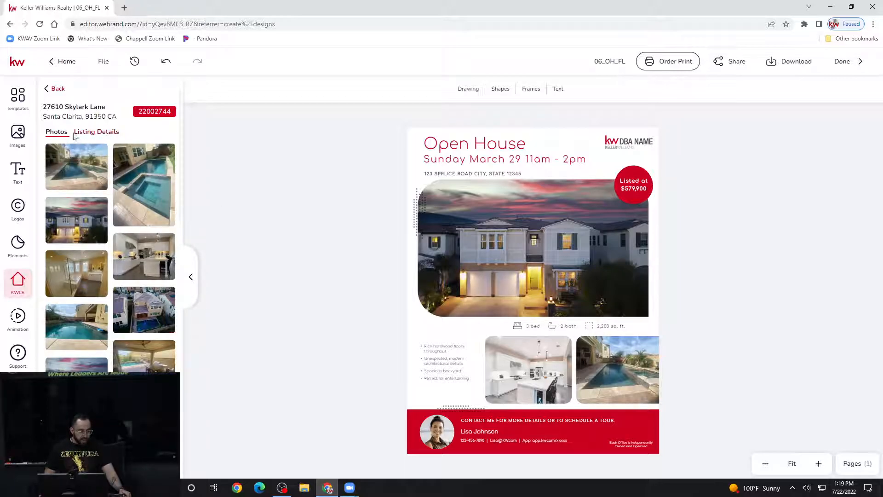
- Show the Skylark Lane listing details and review status, address, prices and year built
{"action": "left_click", "coordinate": [97, 134]}
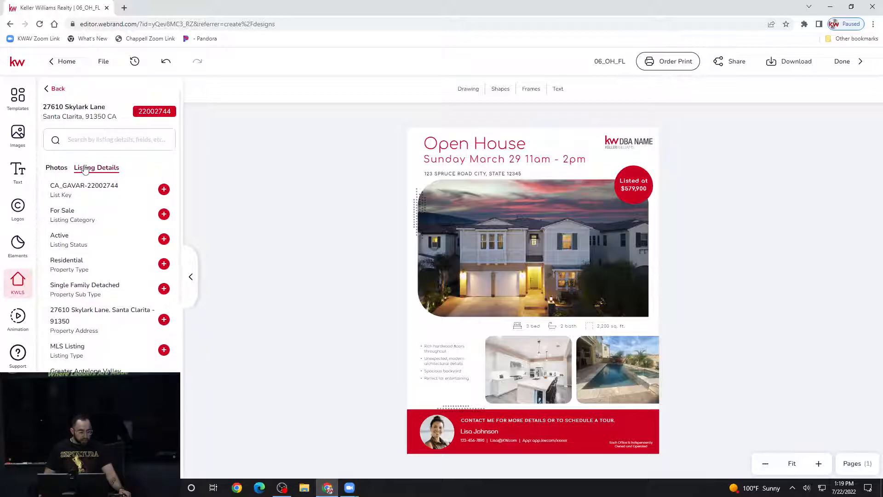
{"action": "scroll", "coordinate": [97, 171], "scroll_direction": "down", "scroll_amount": 1}
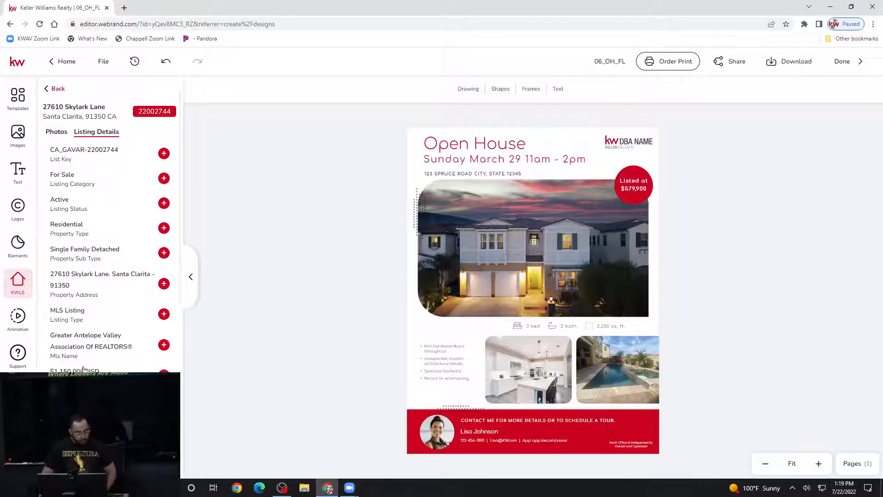
{"action": "scroll", "coordinate": [83, 368], "scroll_direction": "down", "scroll_amount": 2}
{"action": "scroll", "coordinate": [74, 345], "scroll_direction": "down", "scroll_amount": 5}
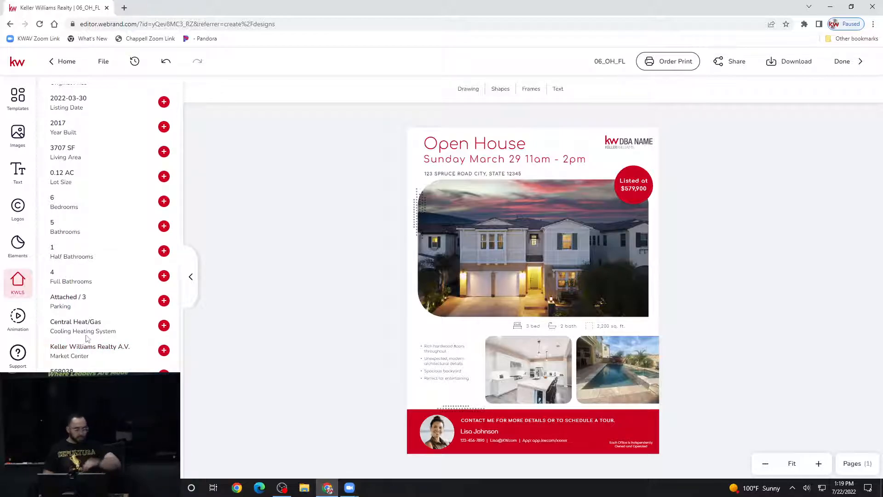
{"action": "scroll", "coordinate": [156, 264], "scroll_direction": "up", "scroll_amount": 6}
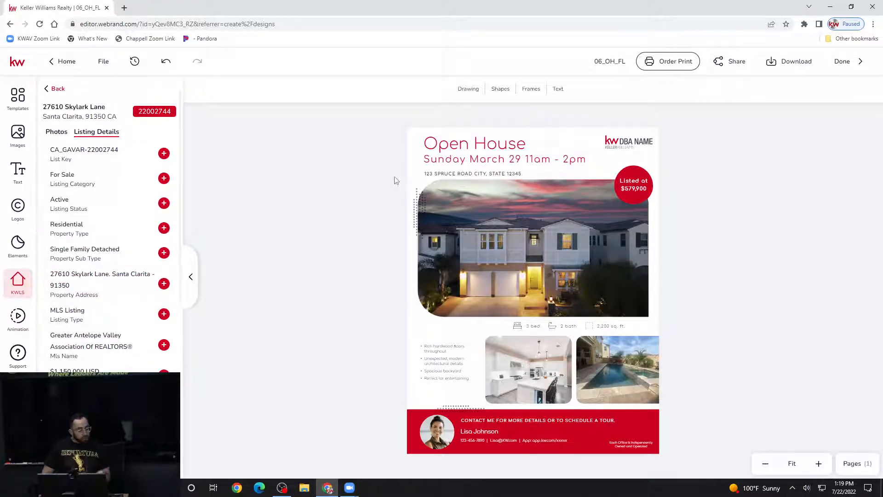
{"action": "left_click", "coordinate": [475, 175]}
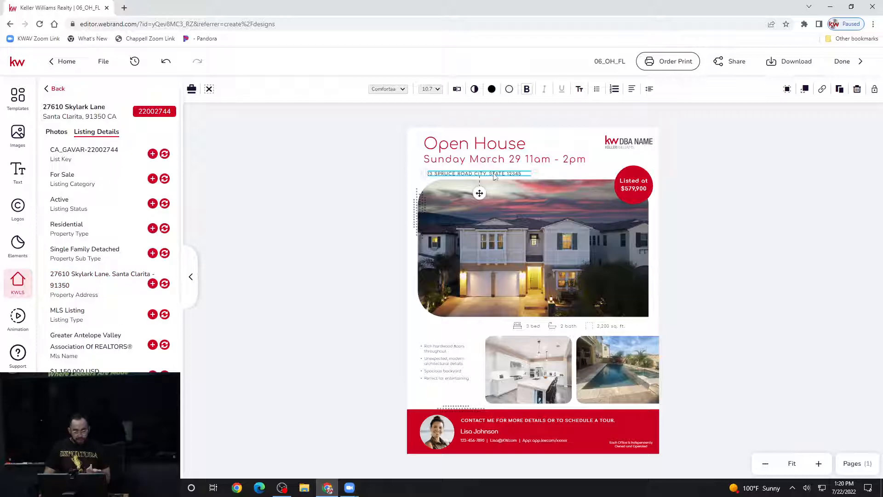
{"action": "double_click", "coordinate": [493, 173]}
{"action": "triple_click", "coordinate": [494, 173]}
{"action": "left_click", "coordinate": [516, 173]}
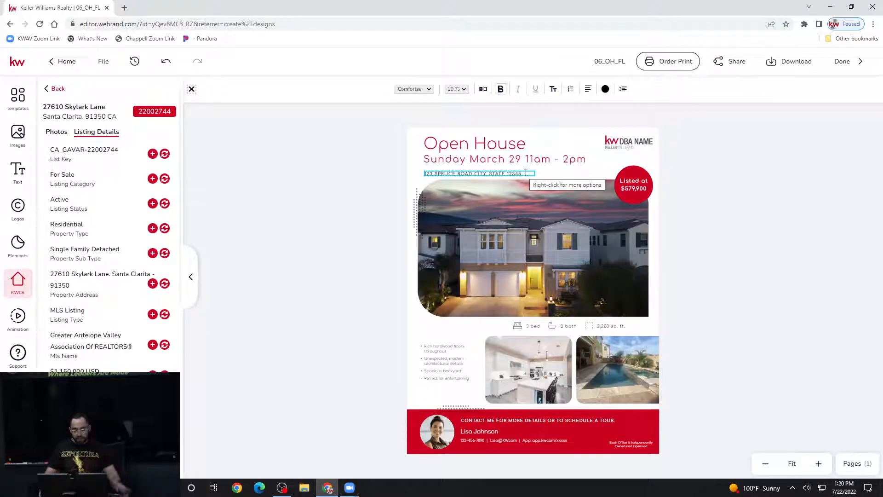
{"action": "left_click", "coordinate": [382, 223]}
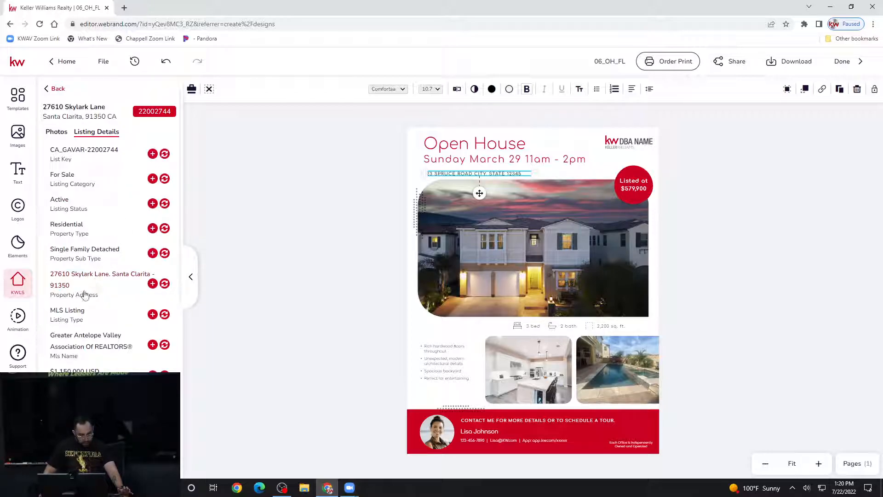
{"action": "left_click", "coordinate": [165, 286]}
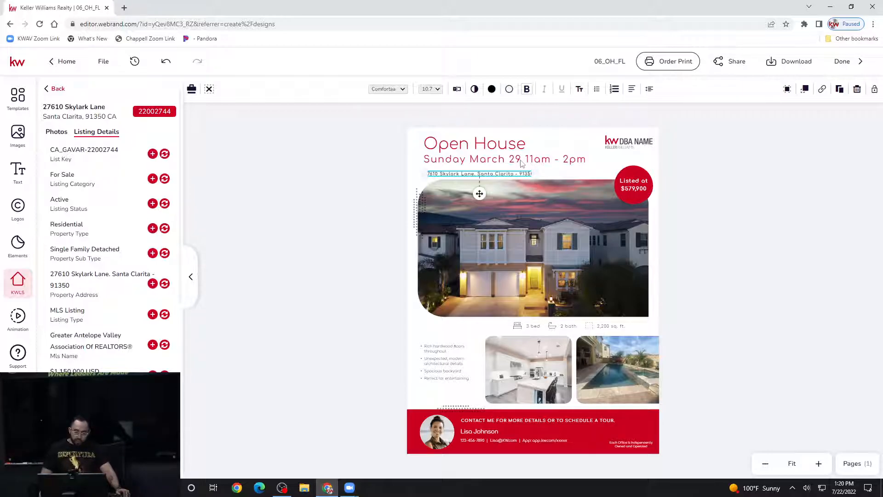
{"action": "left_click", "coordinate": [634, 183]}
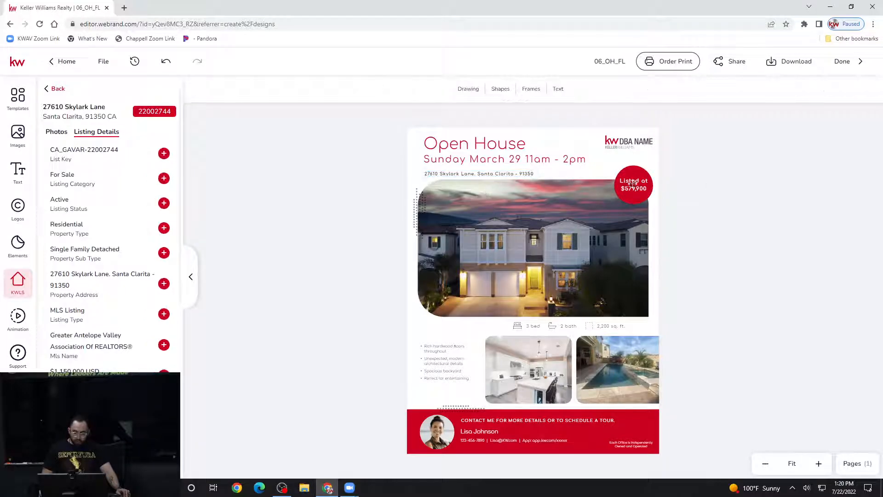
{"action": "left_click", "coordinate": [525, 176]}
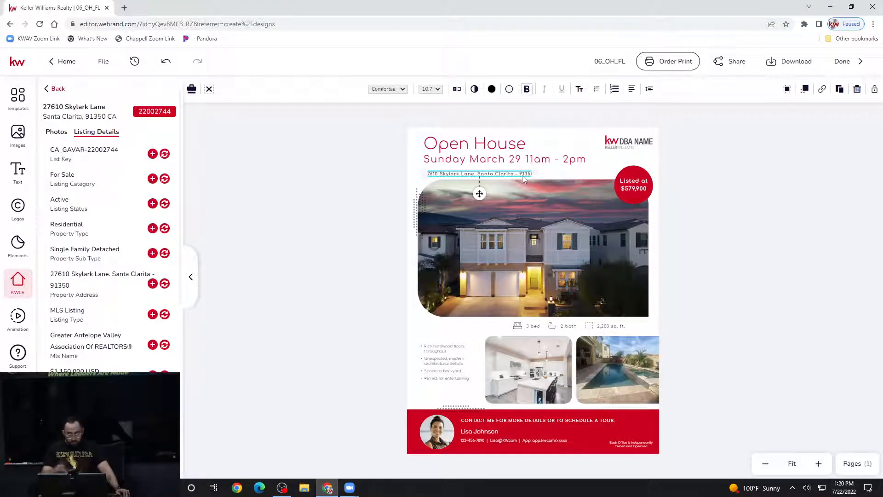
{"action": "left_click", "coordinate": [356, 254]}
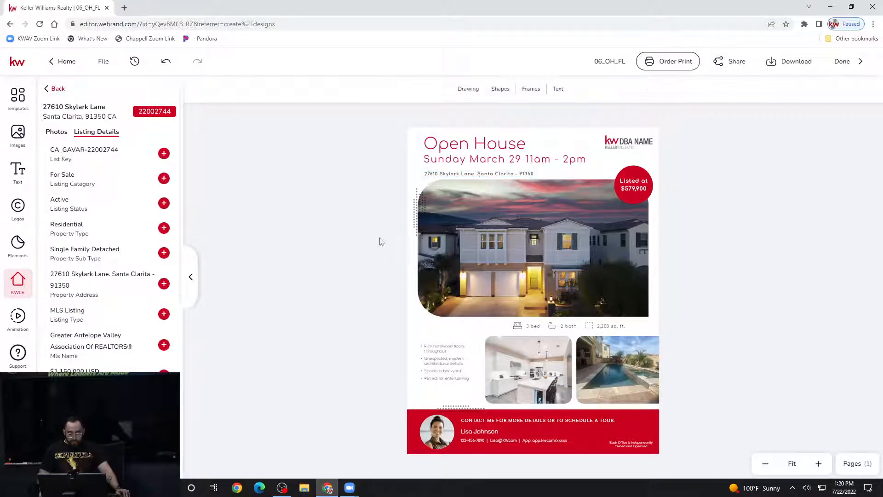
{"action": "left_click", "coordinate": [500, 176]}
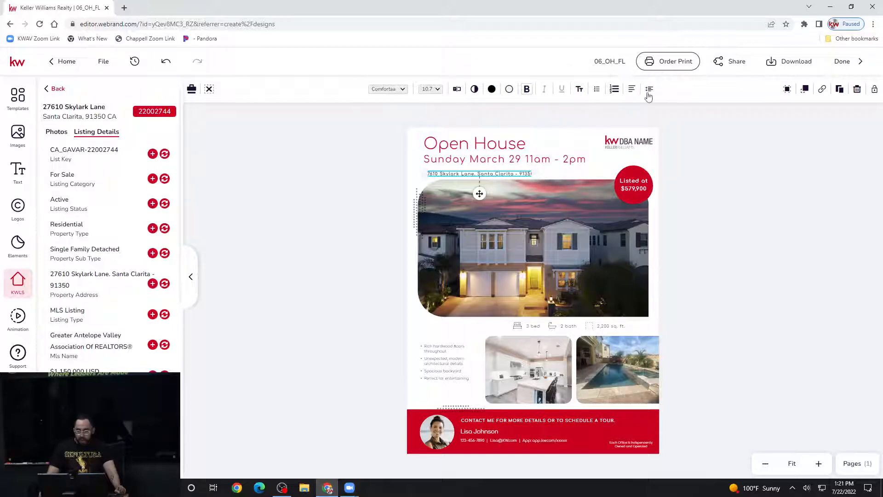
- Set the Skylark Lane address line's font size to 12 pt
{"action": "left_click", "coordinate": [400, 90]}
{"action": "left_click", "coordinate": [400, 92]}
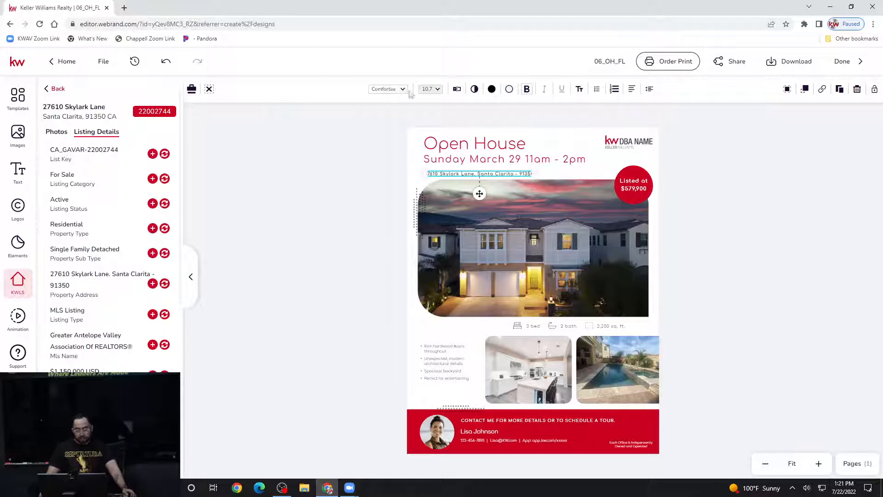
{"action": "left_click", "coordinate": [441, 91]}
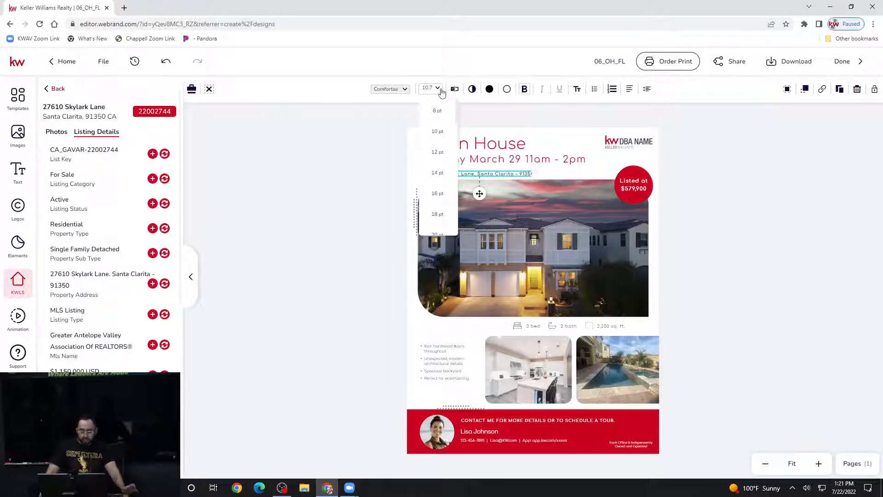
{"action": "left_click", "coordinate": [439, 156]}
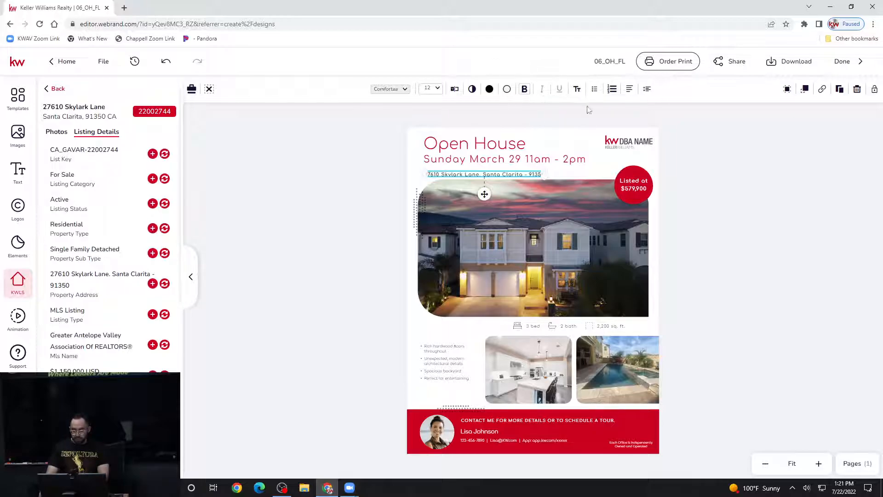
{"action": "left_click", "coordinate": [738, 175]}
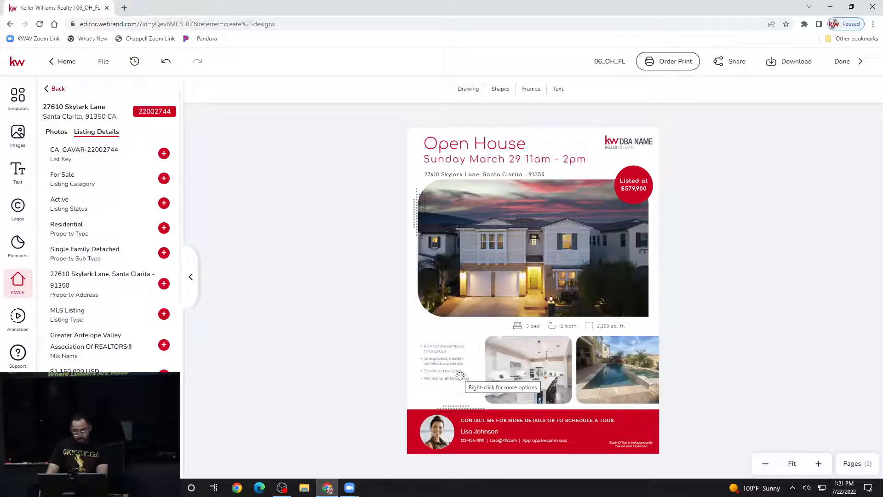
{"action": "left_click", "coordinate": [532, 326]}
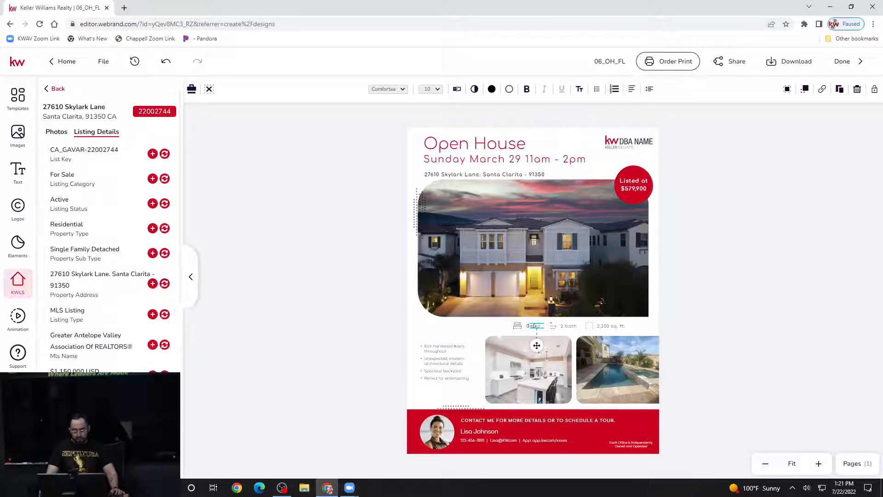
{"action": "left_click", "coordinate": [379, 341]}
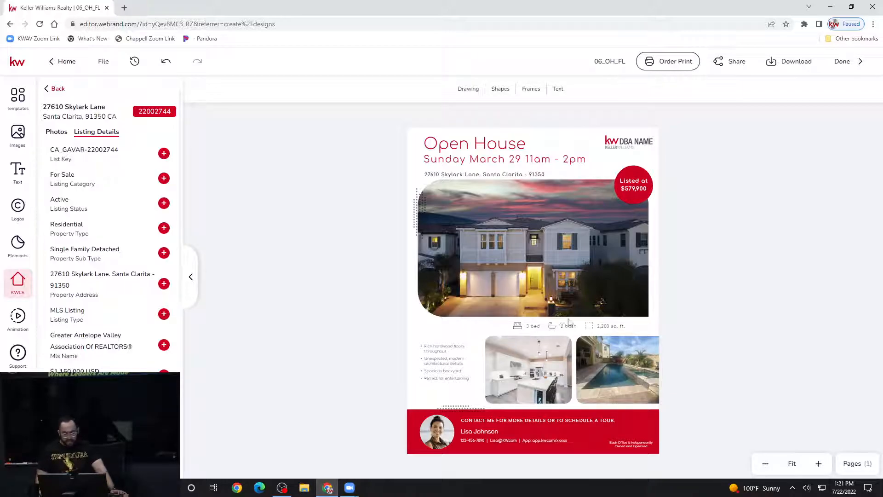
{"action": "left_click", "coordinate": [444, 354]}
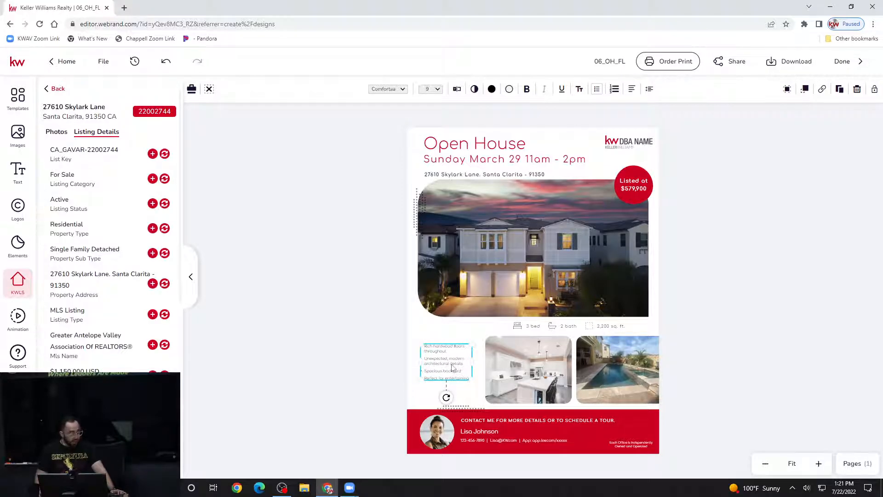
{"action": "left_click", "coordinate": [381, 373]}
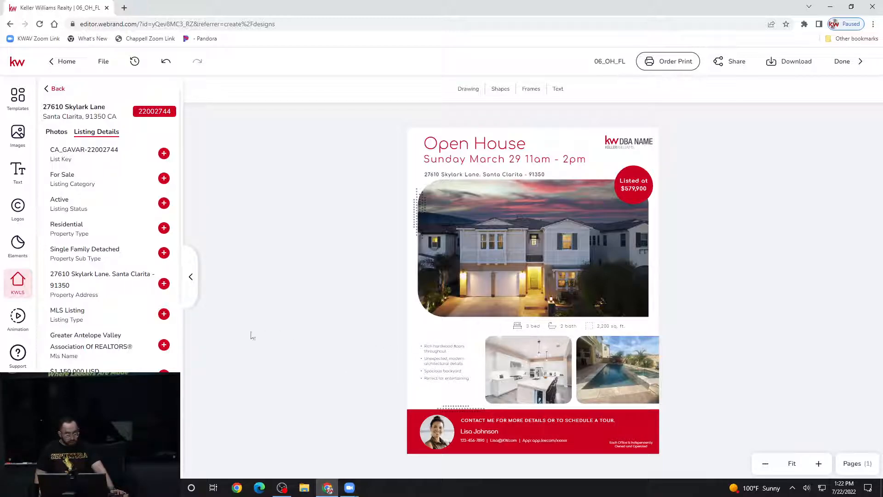
{"action": "scroll", "coordinate": [121, 348], "scroll_direction": "down", "scroll_amount": 3}
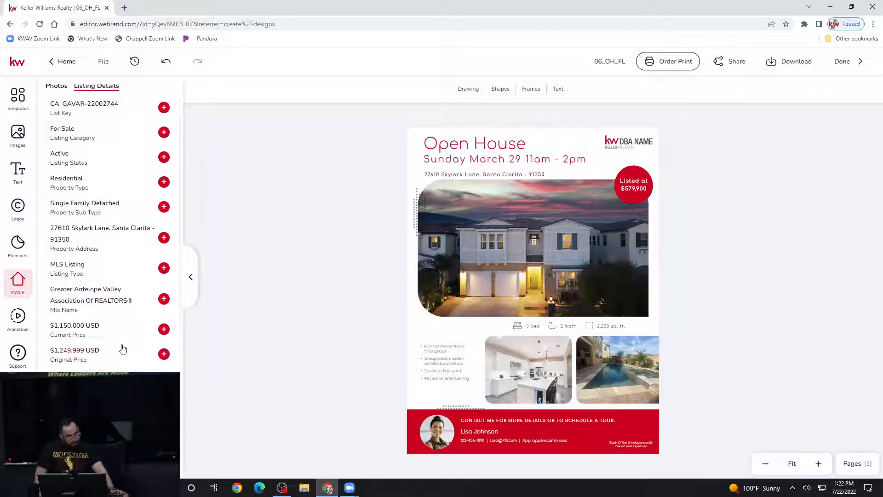
{"action": "scroll", "coordinate": [112, 359], "scroll_direction": "down", "scroll_amount": 1}
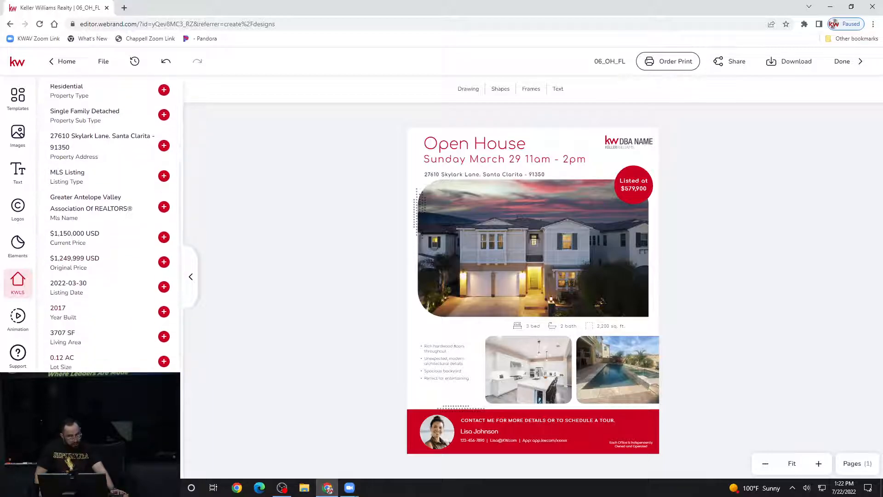
{"action": "left_click", "coordinate": [529, 327]}
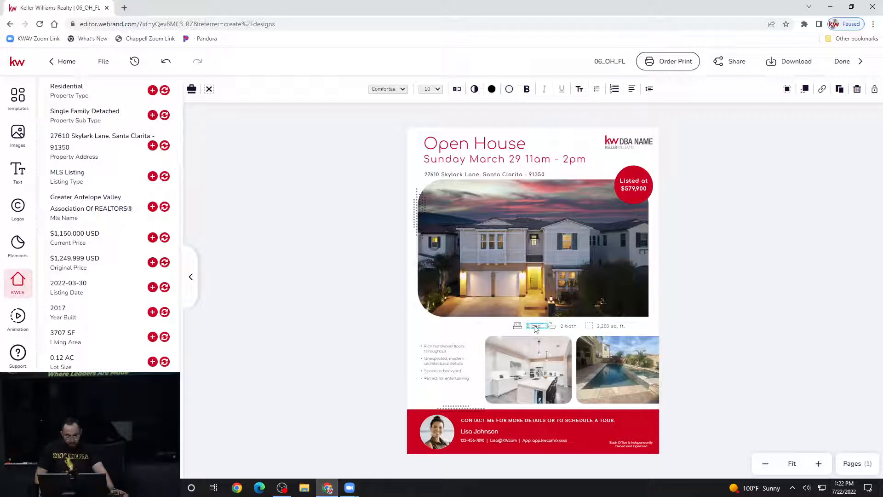
{"action": "double_click", "coordinate": [535, 327]}
{"action": "left_click", "coordinate": [771, 332]}
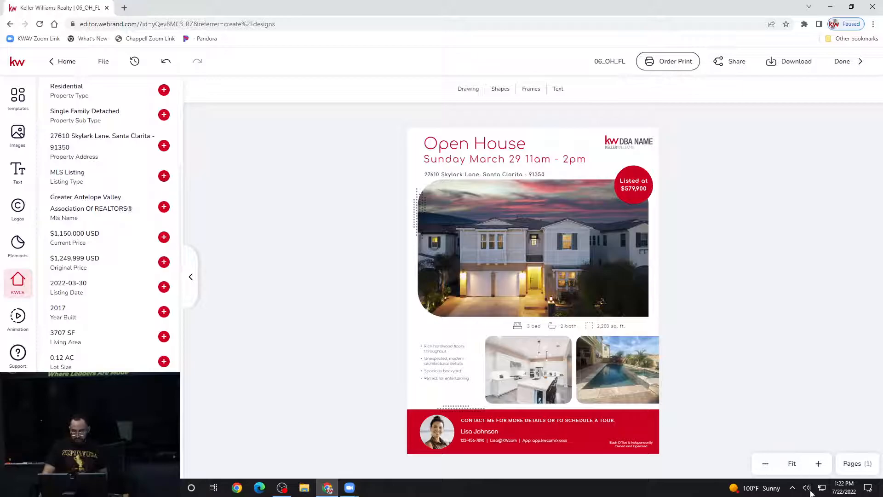
- Zoom the flyer to 152% and change the bed count to 6
{"action": "left_click", "coordinate": [819, 464]}
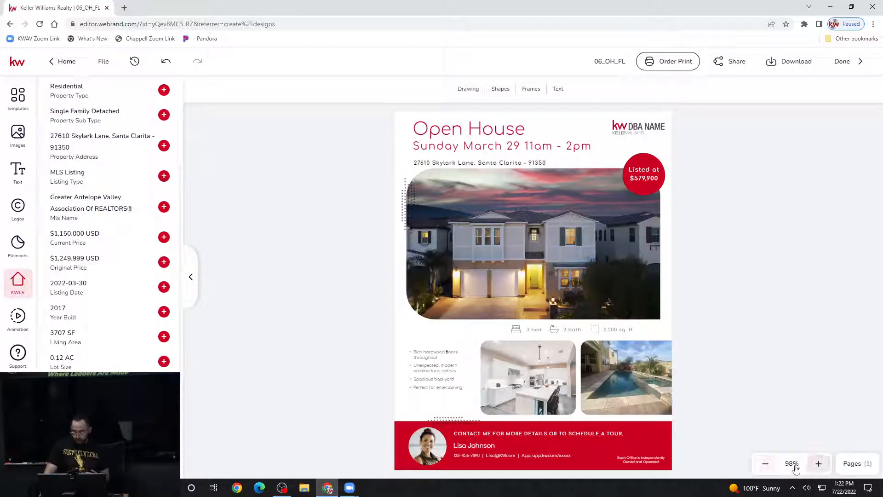
{"action": "left_click", "coordinate": [819, 464]}
{"action": "left_click", "coordinate": [819, 464]}
{"action": "left_click", "coordinate": [819, 464]}
{"action": "left_click", "coordinate": [819, 464]}
{"action": "left_click", "coordinate": [819, 464]}
{"action": "scroll", "coordinate": [827, 432], "scroll_direction": "down", "scroll_amount": 3}
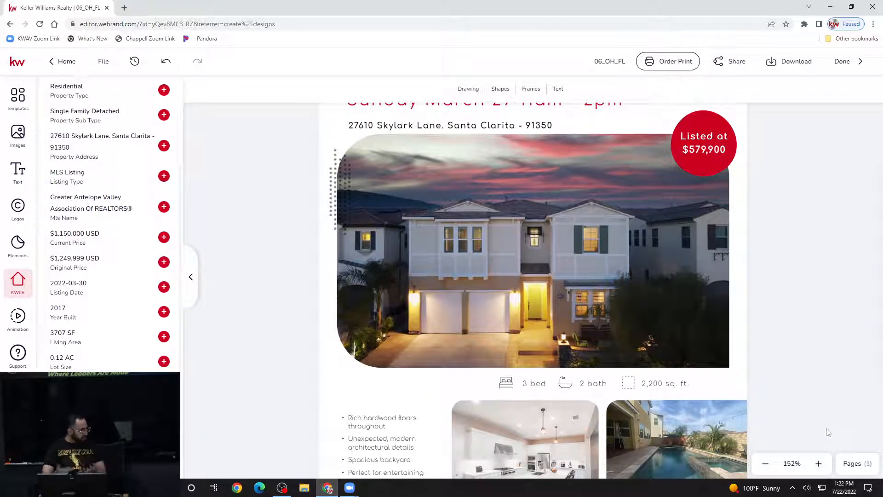
{"action": "scroll", "coordinate": [828, 432], "scroll_direction": "down", "scroll_amount": 4}
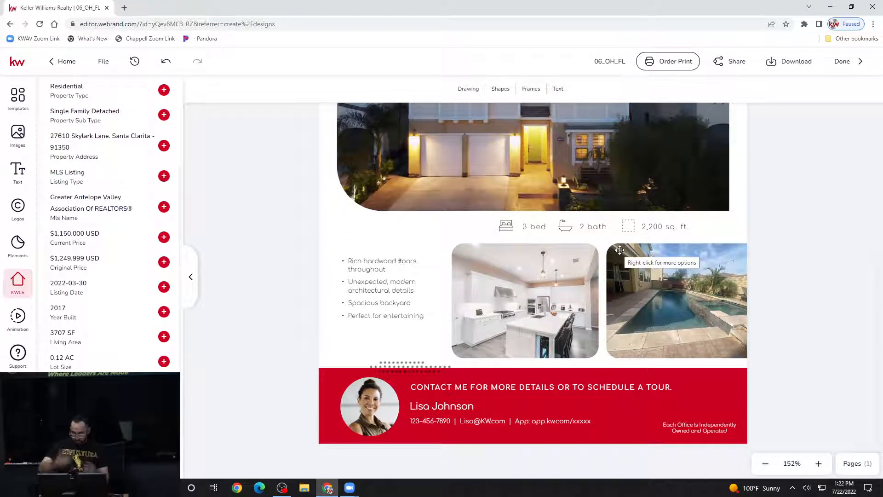
{"action": "left_click", "coordinate": [527, 228]}
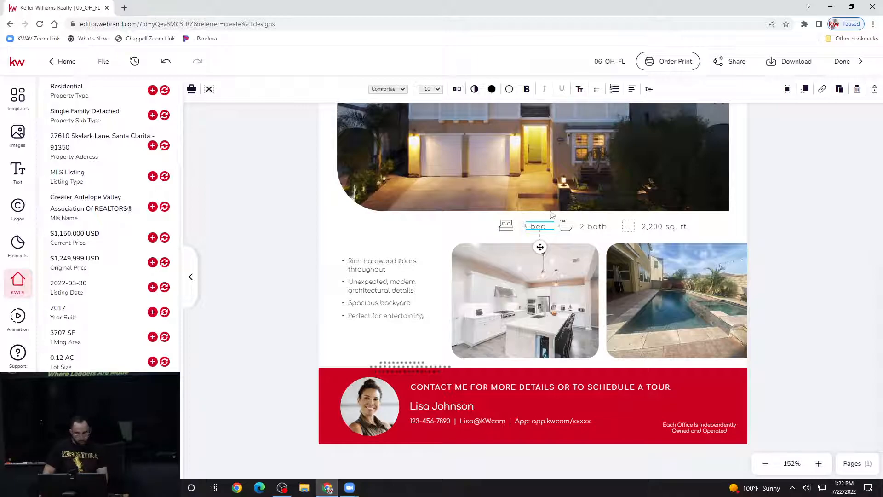
{"action": "double_click", "coordinate": [535, 227]}
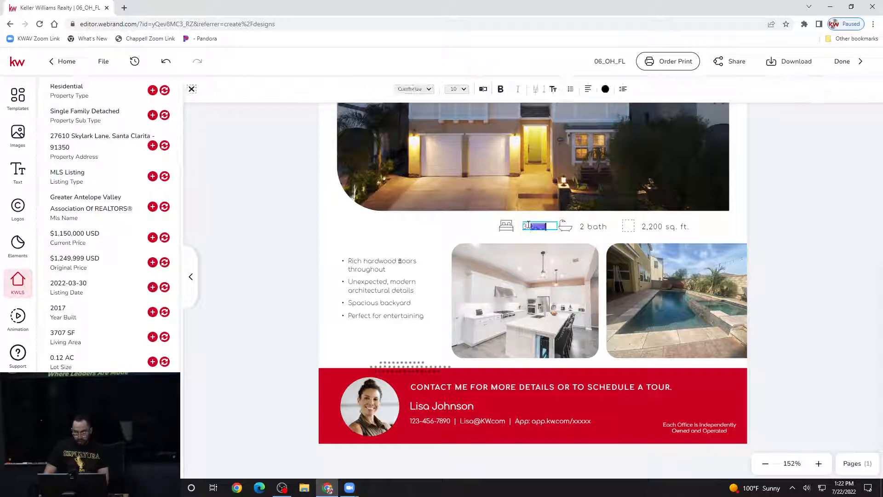
{"action": "key", "text": "BackSpace"}
{"action": "type", "text": "6"}
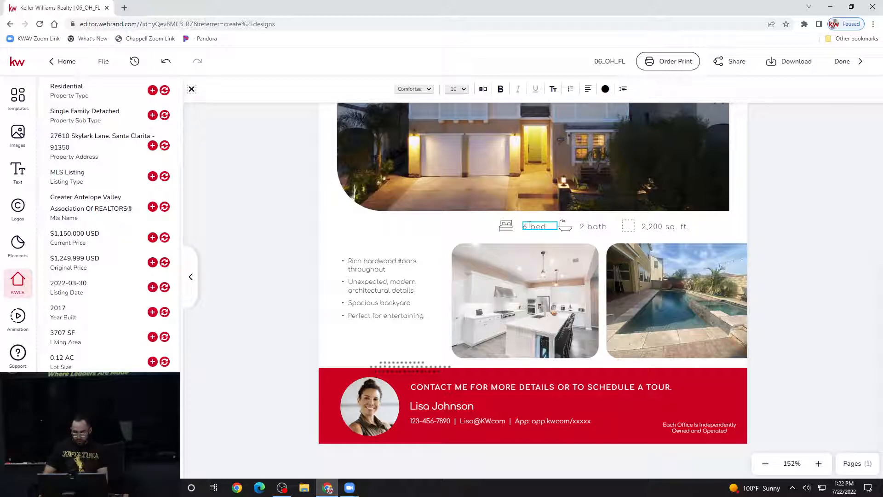
- Change the bath count to 5, nudging the bath text slightly right
{"action": "left_click", "coordinate": [587, 226]}
{"action": "left_click_drag", "start_coordinate": [580, 227], "coordinate": [595, 248]}
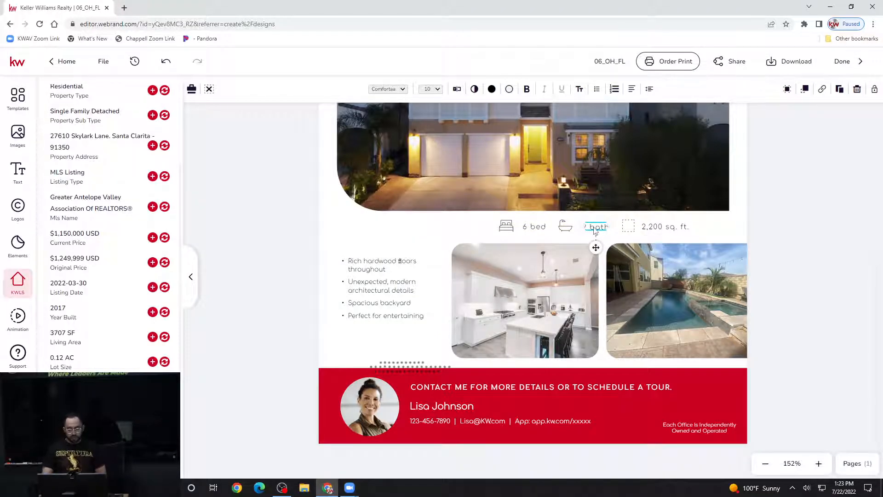
{"action": "double_click", "coordinate": [594, 227]}
{"action": "left_click", "coordinate": [594, 227]}
{"action": "key", "text": "BackSpace"}
{"action": "type", "text": "3"}
{"action": "key", "text": "BackSpace"}
{"action": "type", "text": "5"}
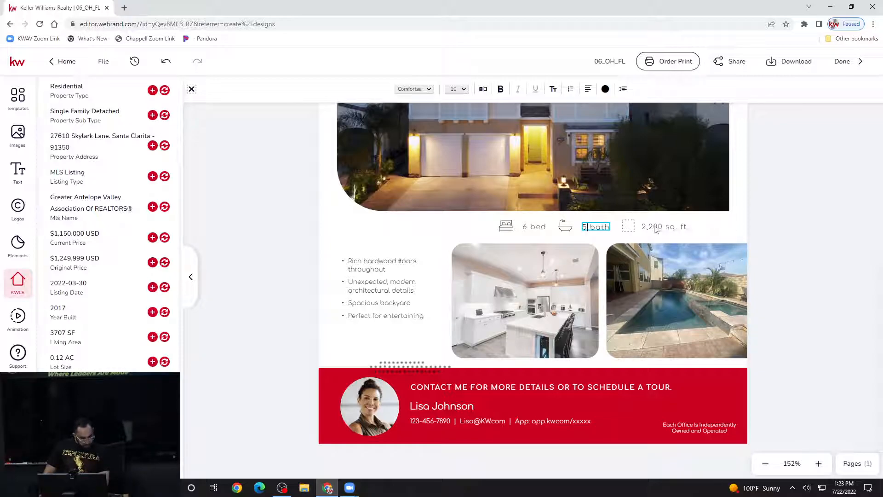
- Change the square footage figure to 3,707 sq. ft
{"action": "left_click", "coordinate": [651, 226]}
{"action": "left_click", "coordinate": [646, 227]}
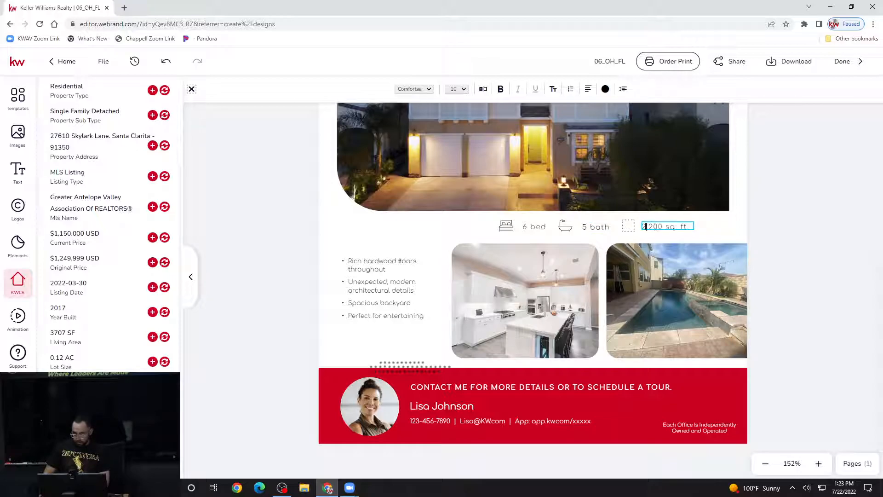
{"action": "key", "text": "BackSpace"}
{"action": "type", "text": "3"}
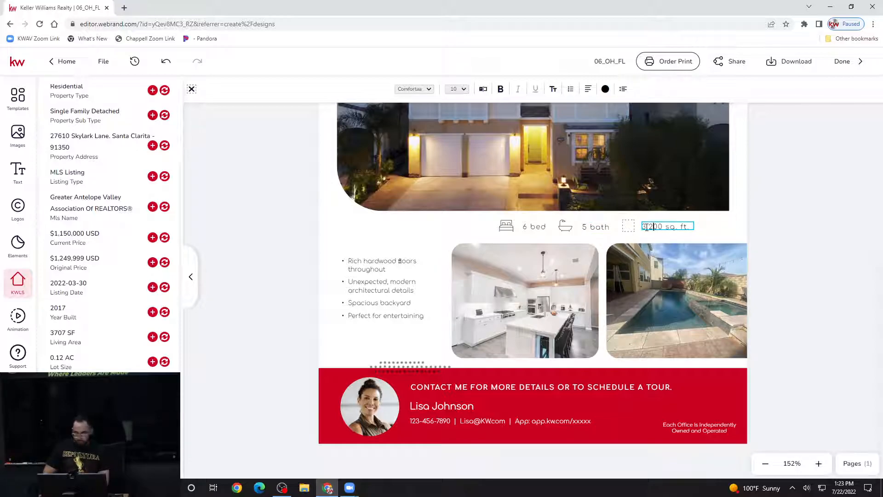
{"action": "key", "text": "BackSpace"}
{"action": "key", "text": "BackSpace"}
{"action": "key", "text": "BackSpace"}
{"action": "type", "text": "707"}
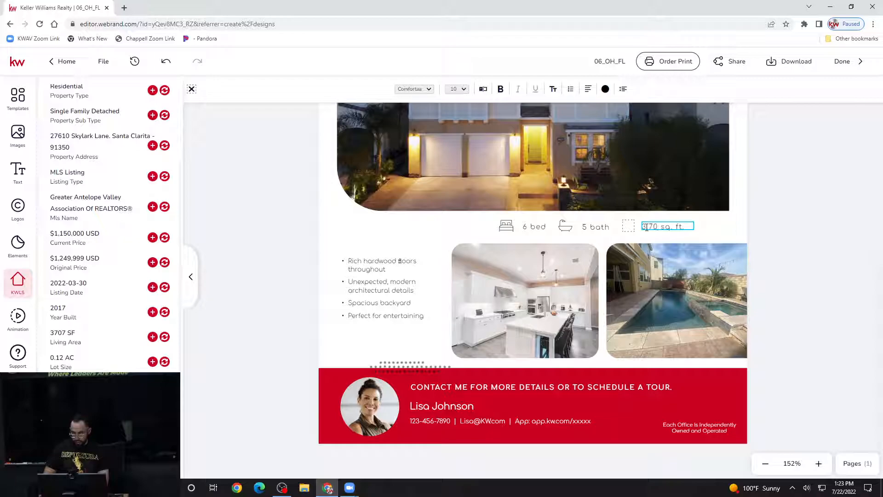
{"action": "left_click", "coordinate": [646, 227]}
{"action": "type", "text": ",707"}
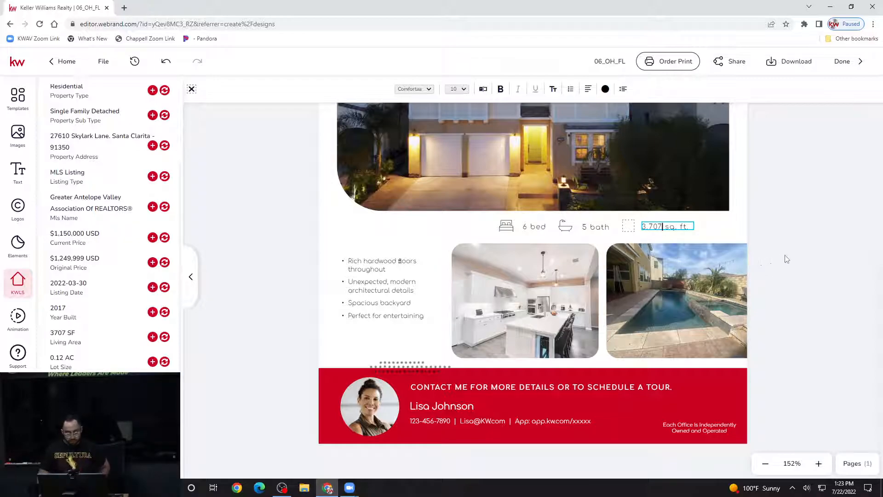
{"action": "left_click", "coordinate": [805, 261]}
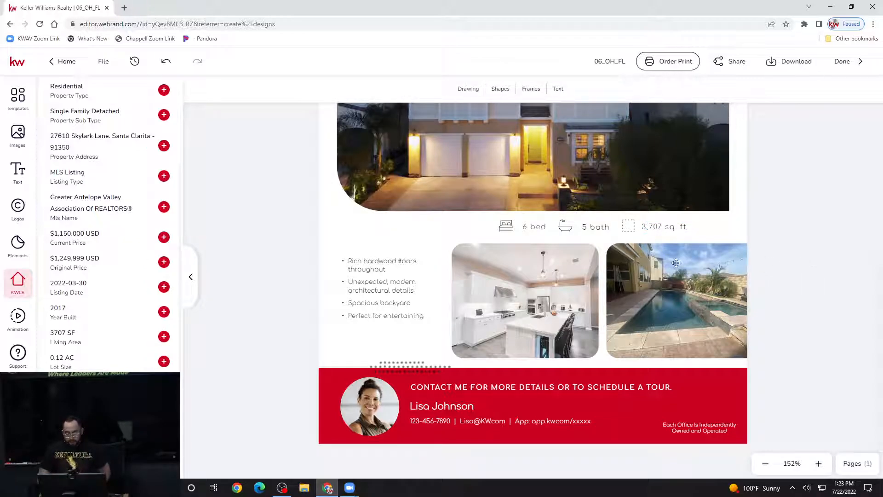
{"action": "scroll", "coordinate": [676, 263], "scroll_direction": "up", "scroll_amount": 5}
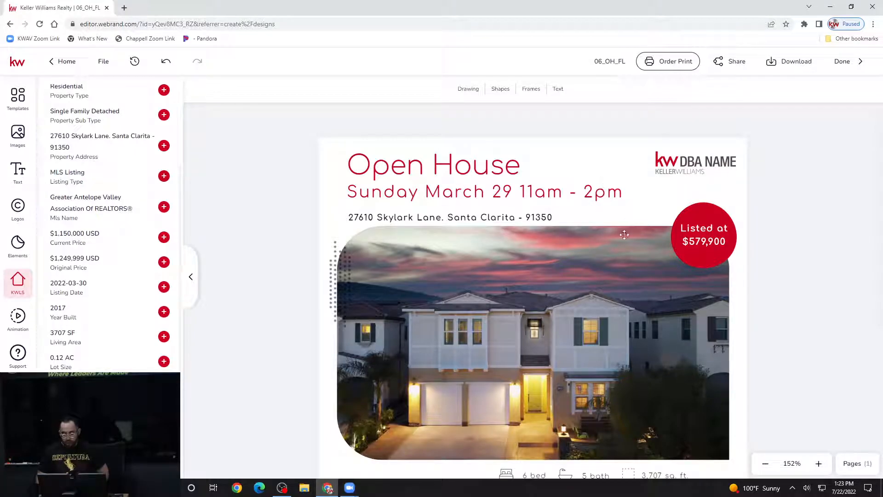
{"action": "scroll", "coordinate": [724, 202], "scroll_direction": "down", "scroll_amount": 1}
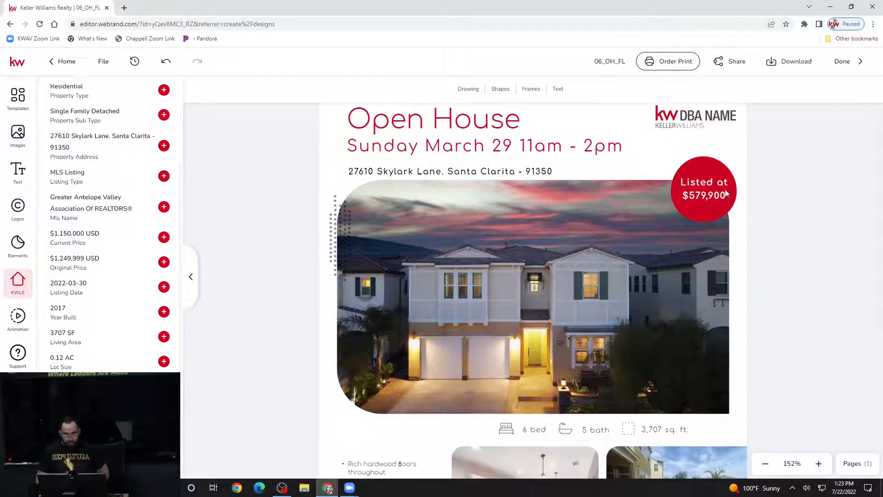
{"action": "scroll", "coordinate": [702, 197], "scroll_direction": "down", "scroll_amount": 1}
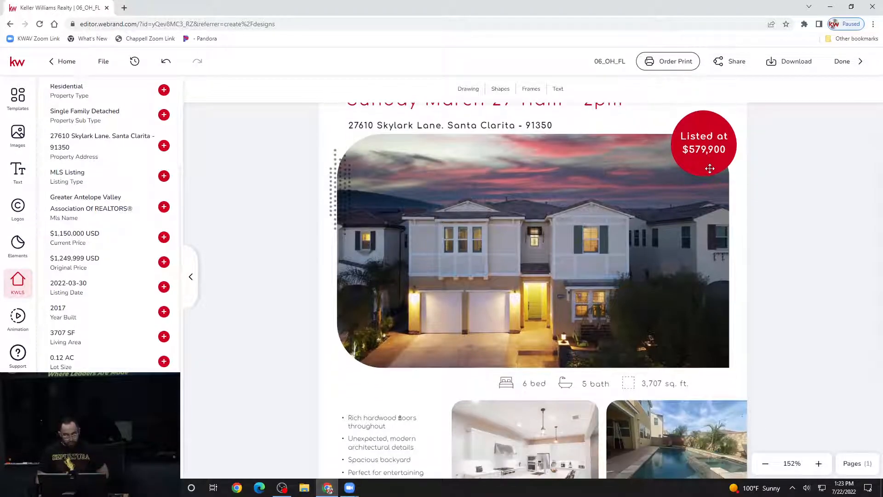
{"action": "scroll", "coordinate": [709, 169], "scroll_direction": "down", "scroll_amount": 1}
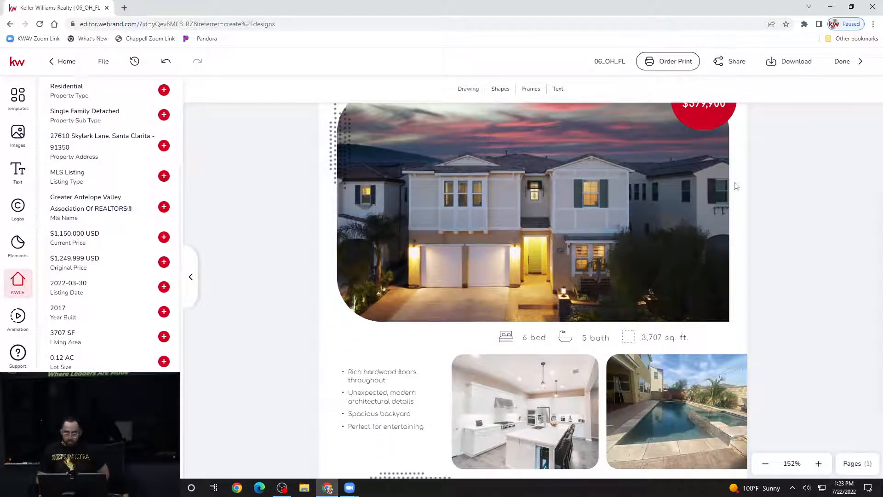
{"action": "scroll", "coordinate": [735, 183], "scroll_direction": "down", "scroll_amount": 2}
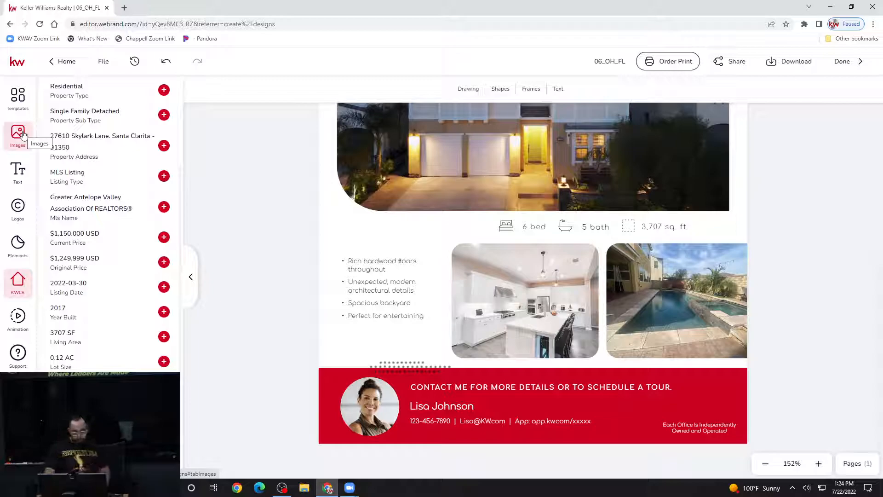
- Fill the red contact banner with black from the Template Colors
{"action": "left_click", "coordinate": [334, 383]}
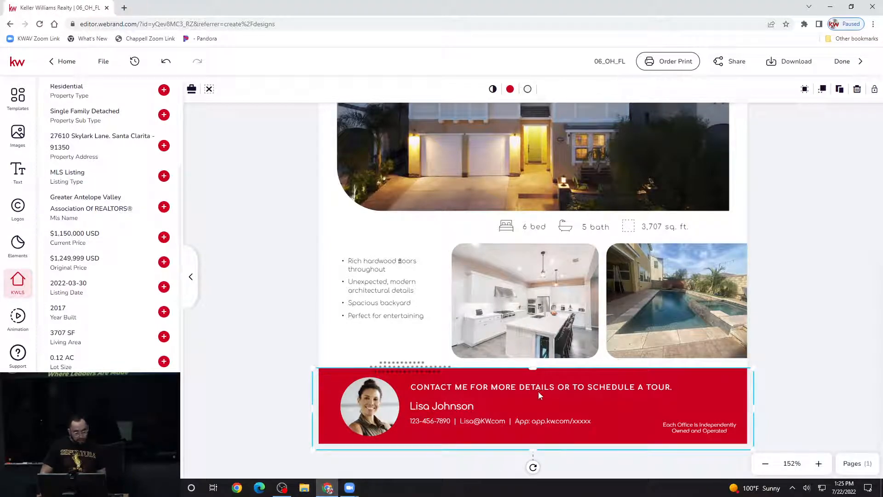
{"action": "left_click", "coordinate": [512, 95]}
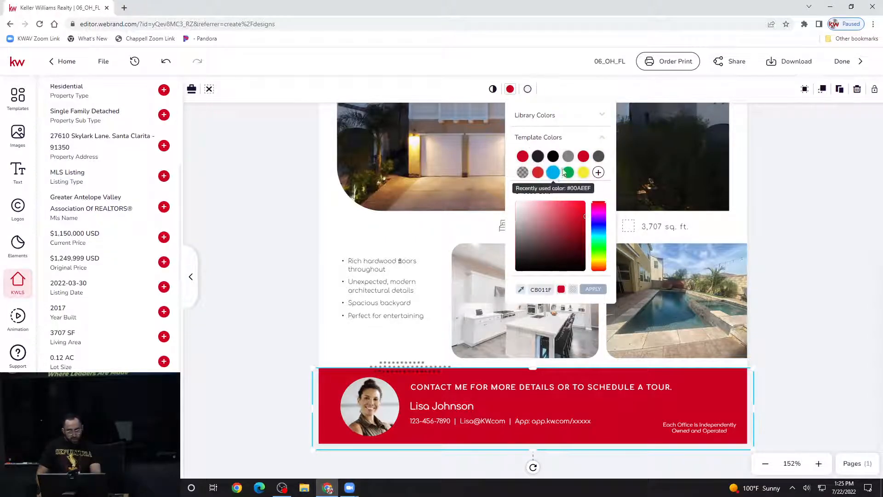
{"action": "left_click", "coordinate": [553, 157]}
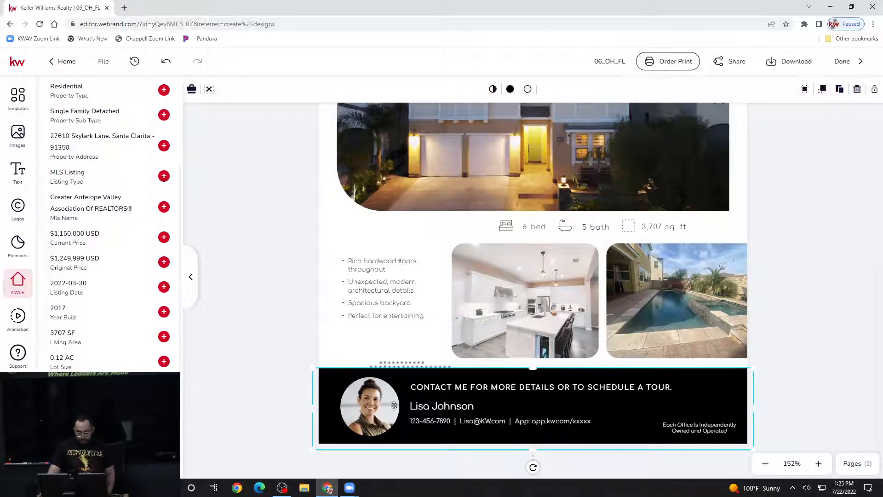
{"action": "left_click", "coordinate": [307, 346]}
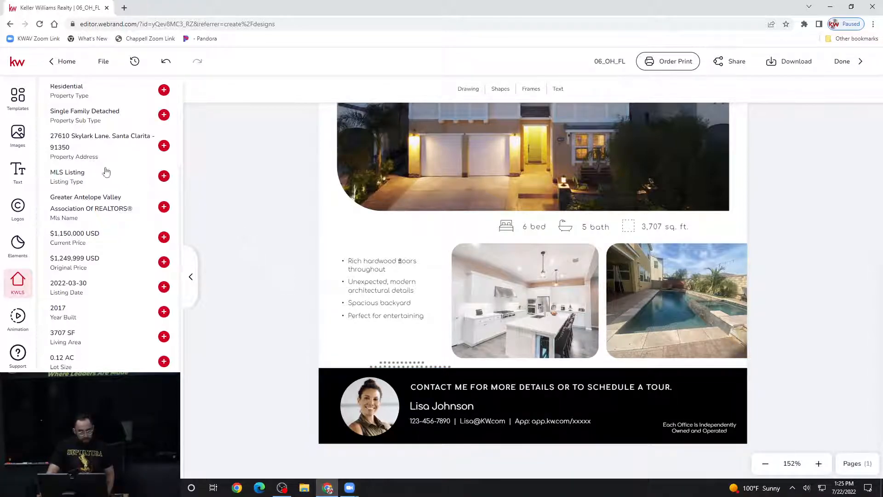
- Replace the banner's sample portrait with the agent's headshot from Images > My Assets
{"action": "left_click", "coordinate": [18, 134]}
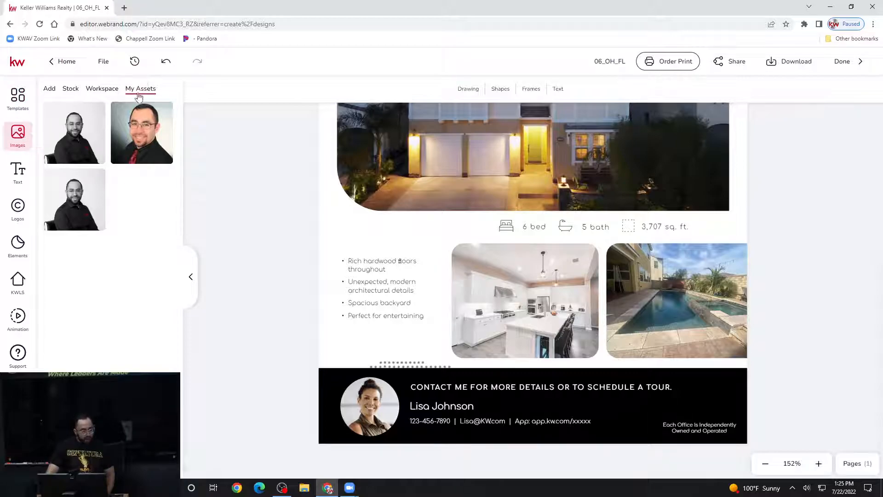
{"action": "mouse_move", "coordinate": [160, 137]}
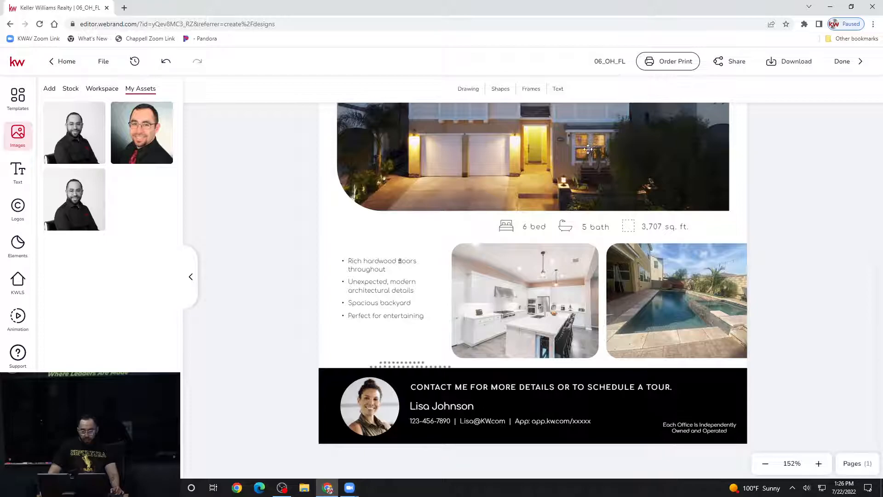
{"action": "left_click", "coordinate": [374, 396]}
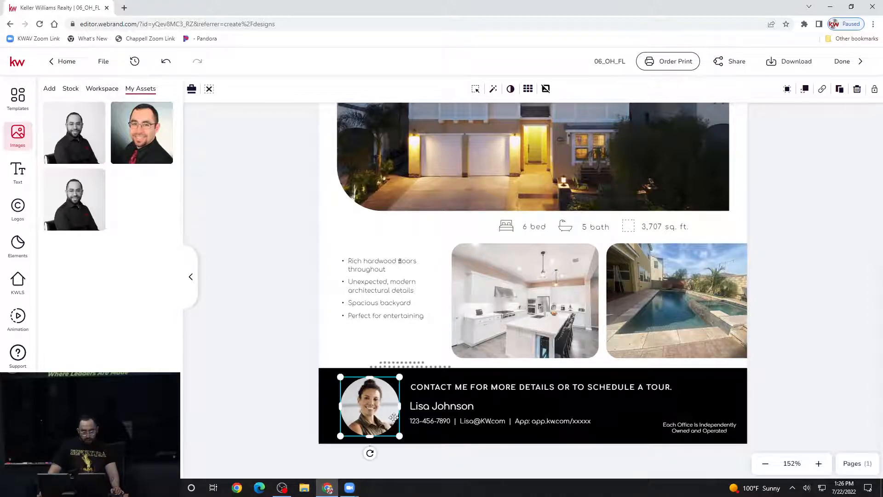
{"action": "mouse_move", "coordinate": [69, 132]}
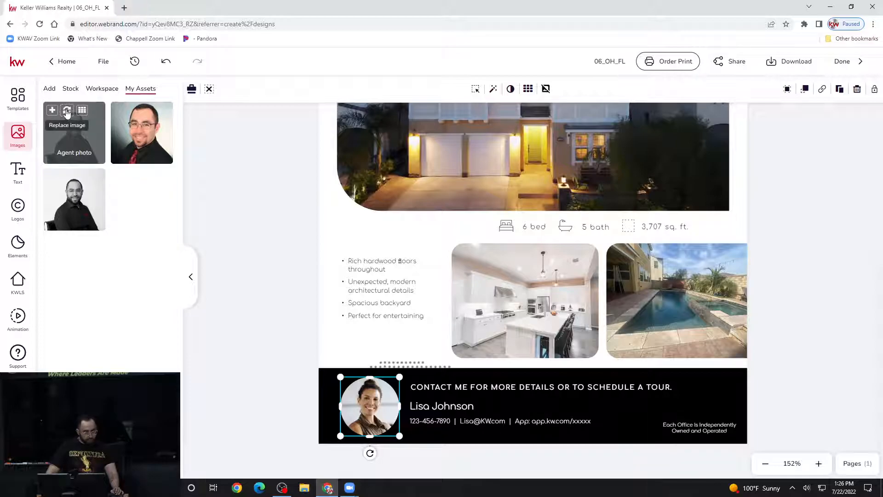
{"action": "left_click", "coordinate": [67, 112]}
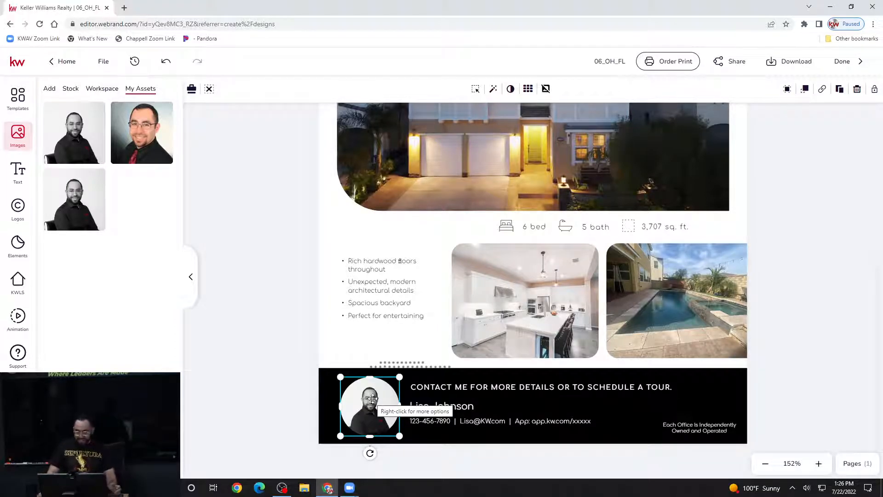
{"action": "left_click", "coordinate": [845, 322]}
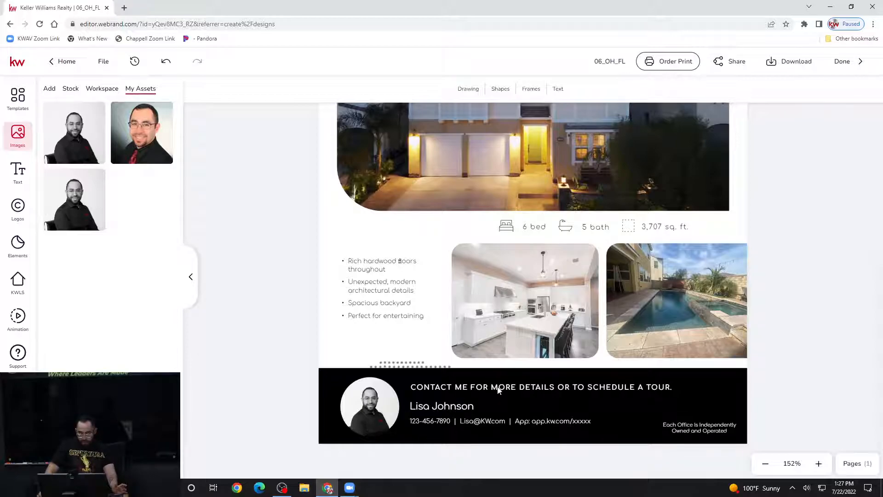
- Replace the sample name in the banner with the agent's name
{"action": "left_click", "coordinate": [460, 407]}
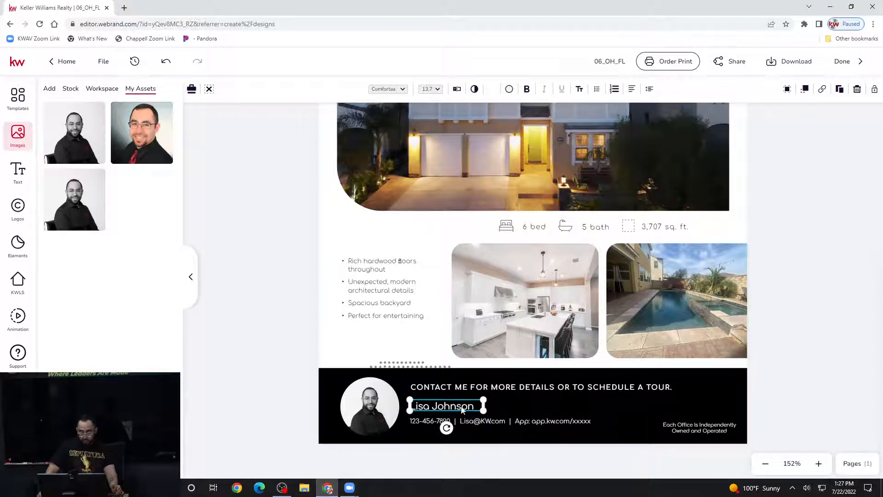
{"action": "left_click", "coordinate": [449, 408]}
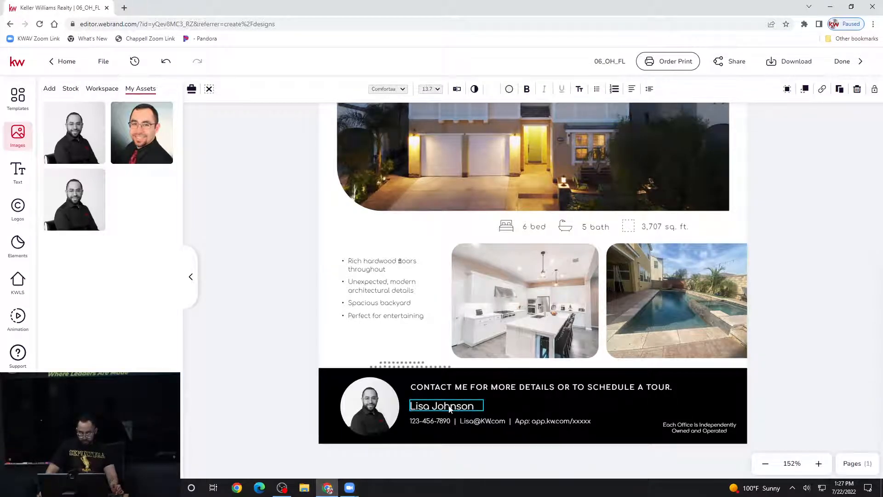
{"action": "double_click", "coordinate": [449, 409]}
{"action": "key", "text": "BackSpace"}
{"action": "key", "text": "BackSpace"}
{"action": "key", "text": "BackSpace"}
{"action": "key", "text": "BackSpace"}
{"action": "key", "text": "BackSpace"}
{"action": "key", "text": "BackSpace"}
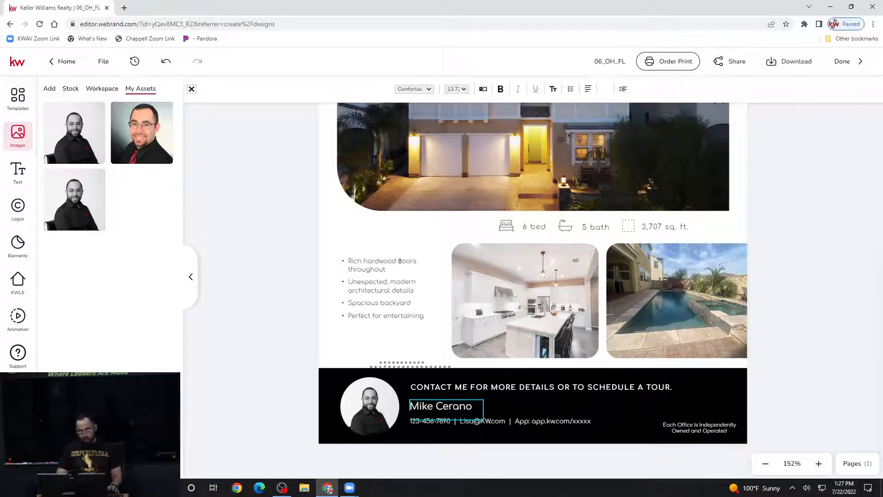
- Add the agent's DRE licence number on a new line and widen the box to fit
{"action": "key", "text": "BackSpace"}
{"action": "key", "text": "Return"}
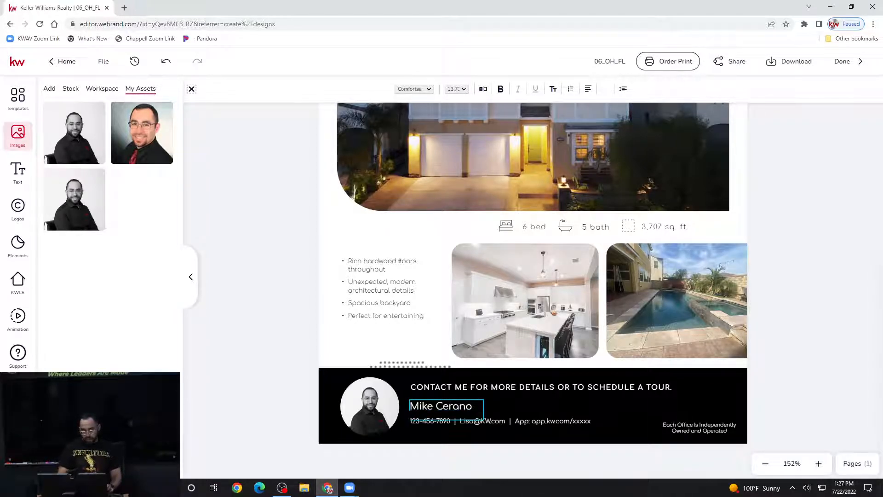
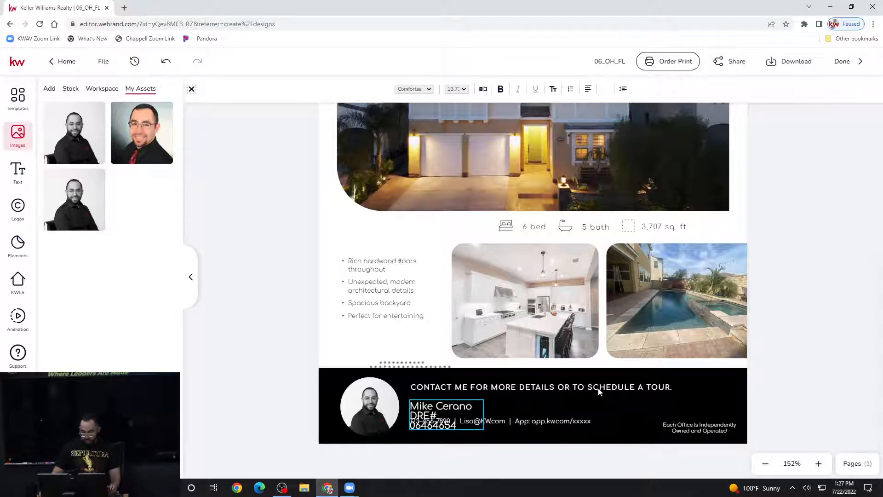
{"action": "key", "text": "Escape"}
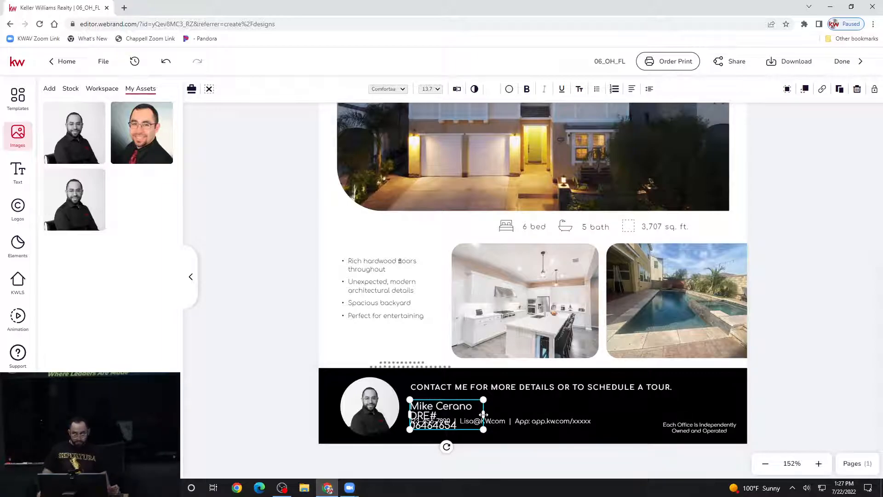
{"action": "mouse_move", "coordinate": [485, 415]}
{"action": "left_mouse_down"}
{"action": "mouse_move", "coordinate": [528, 413]}
{"action": "mouse_move", "coordinate": [499, 410]}
{"action": "left_mouse_up"}
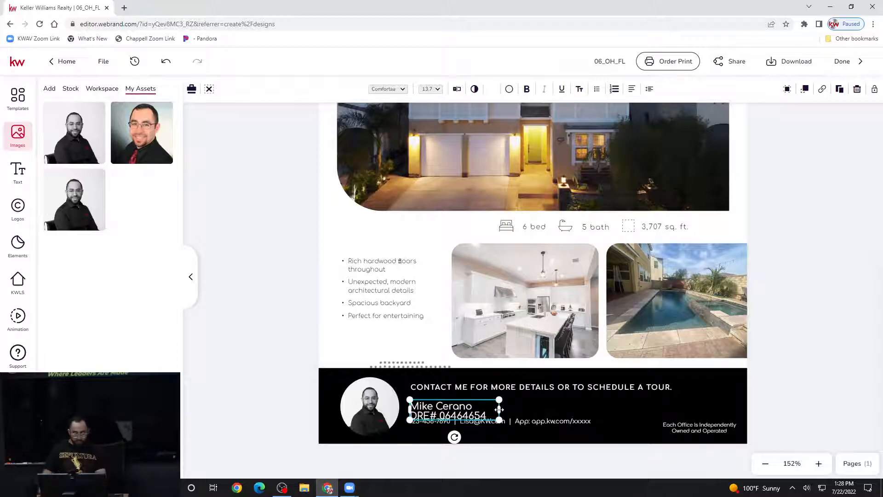
{"action": "key", "text": "Up"}
{"action": "key", "text": "Up"}
{"action": "key", "text": "Up"}
{"action": "key", "text": "Up"}
{"action": "key", "text": "Up"}
{"action": "key", "text": "Up"}
{"action": "key", "text": "Up"}
{"action": "key", "text": "Up"}
{"action": "key", "text": "Up"}
{"action": "key", "text": "Down"}
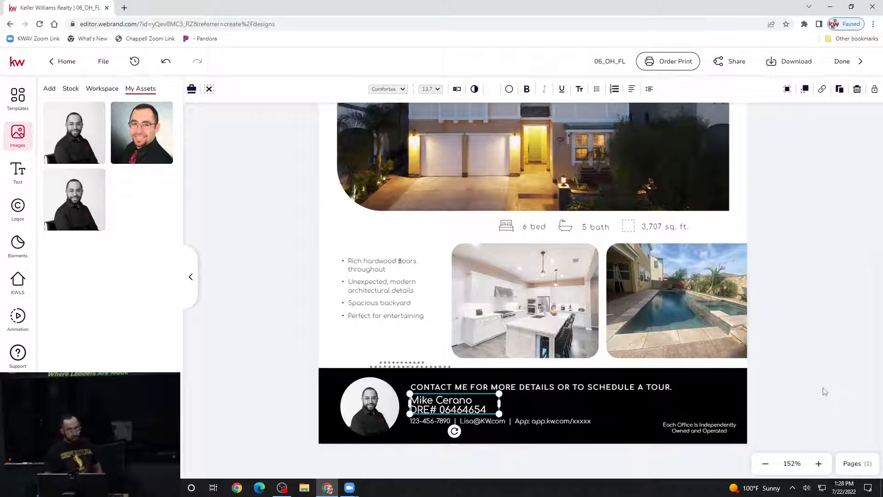
{"action": "left_click", "coordinate": [476, 393]}
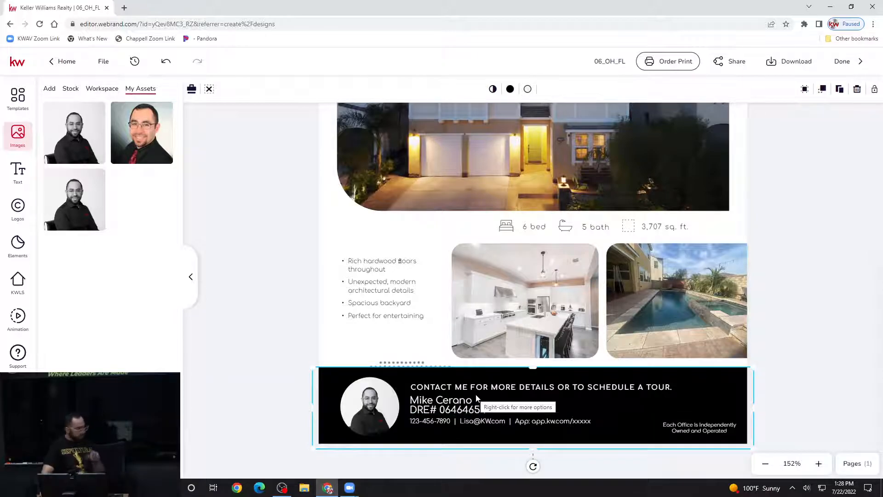
{"action": "left_click", "coordinate": [470, 401]}
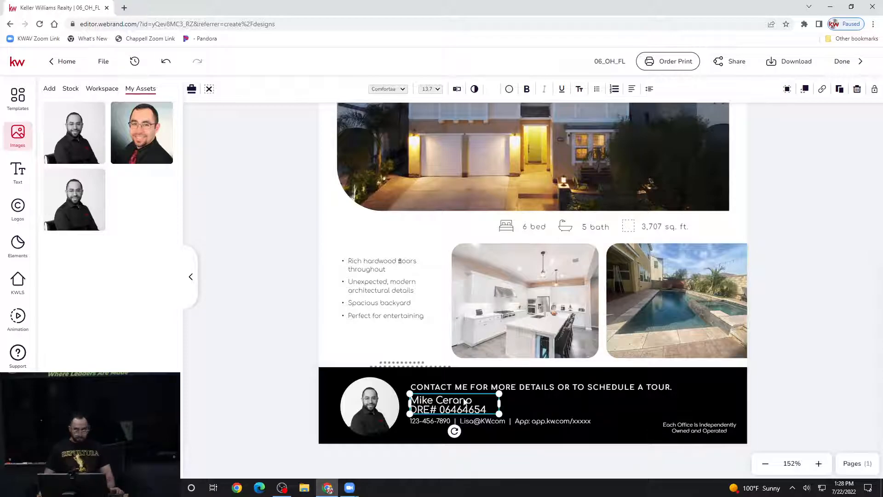
{"action": "left_click", "coordinate": [812, 394]}
{"action": "scroll", "coordinate": [812, 393], "scroll_direction": "up", "scroll_amount": 6}
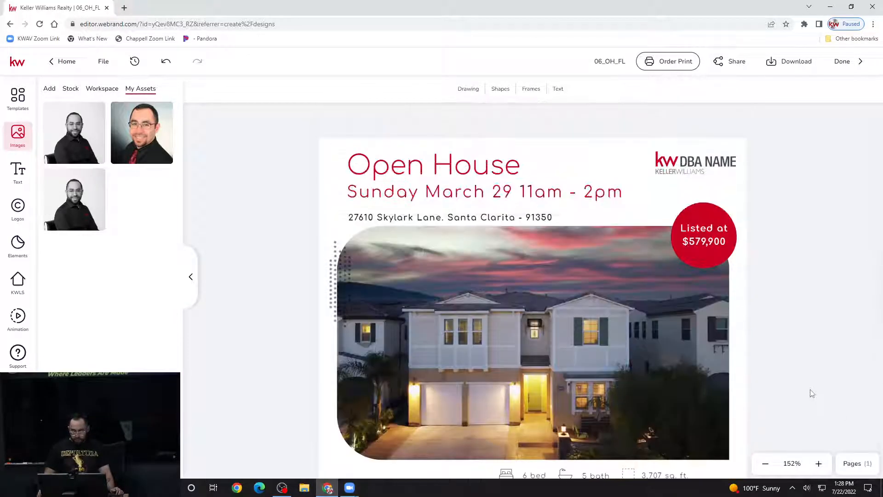
{"action": "scroll", "coordinate": [812, 393], "scroll_direction": "down", "scroll_amount": 3}
{"action": "scroll", "coordinate": [777, 409], "scroll_direction": "down", "scroll_amount": 3}
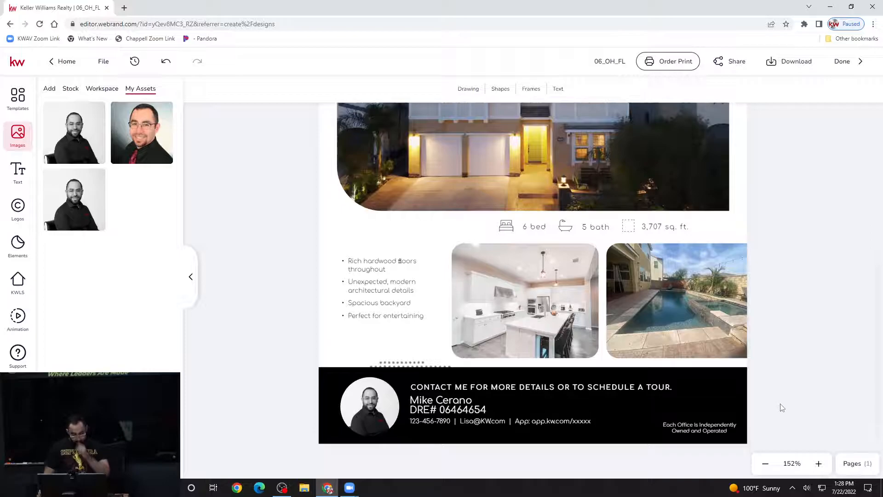
{"action": "scroll", "coordinate": [782, 407], "scroll_direction": "up", "scroll_amount": 5}
{"action": "scroll", "coordinate": [782, 408], "scroll_direction": "up", "scroll_amount": 1}
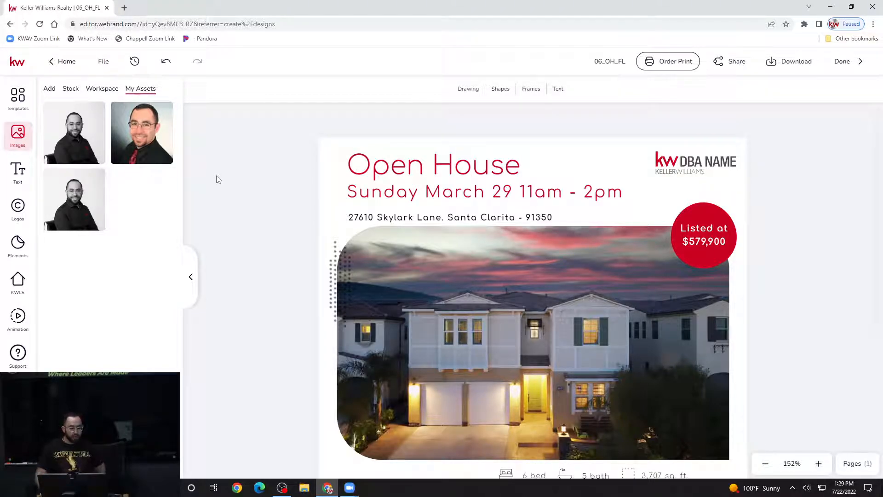
- Replace the DBA NAME placeholder with the Keller Williams Antelope Valley logo, enlarged slightly
{"action": "left_click", "coordinate": [695, 168]}
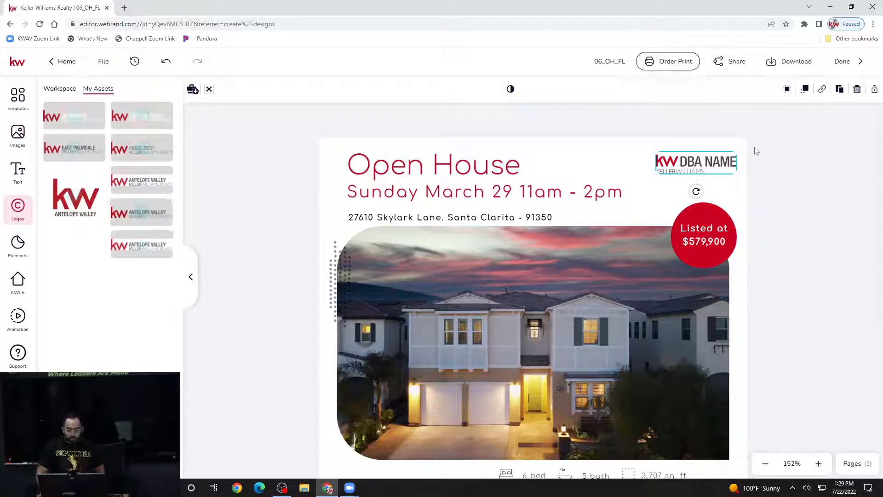
{"action": "left_click", "coordinate": [761, 166]}
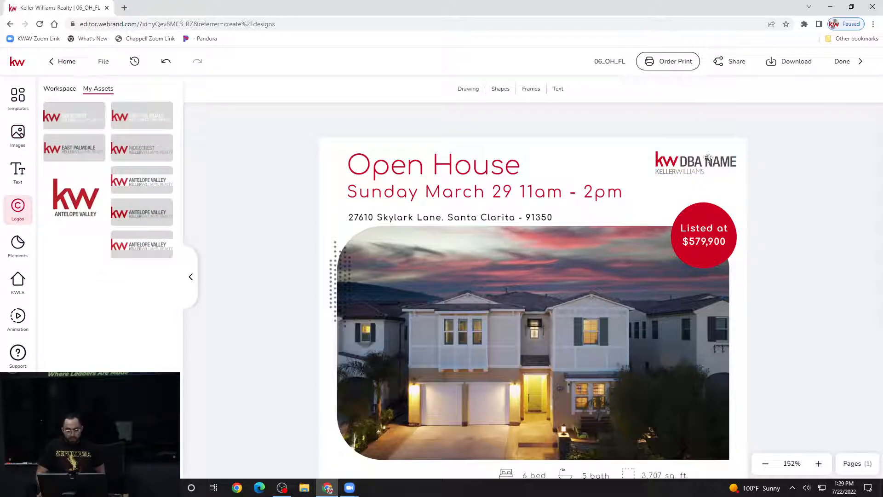
{"action": "left_click", "coordinate": [707, 164]}
{"action": "left_click", "coordinate": [692, 171]}
{"action": "left_click", "coordinate": [691, 171]}
{"action": "left_click", "coordinate": [693, 163]}
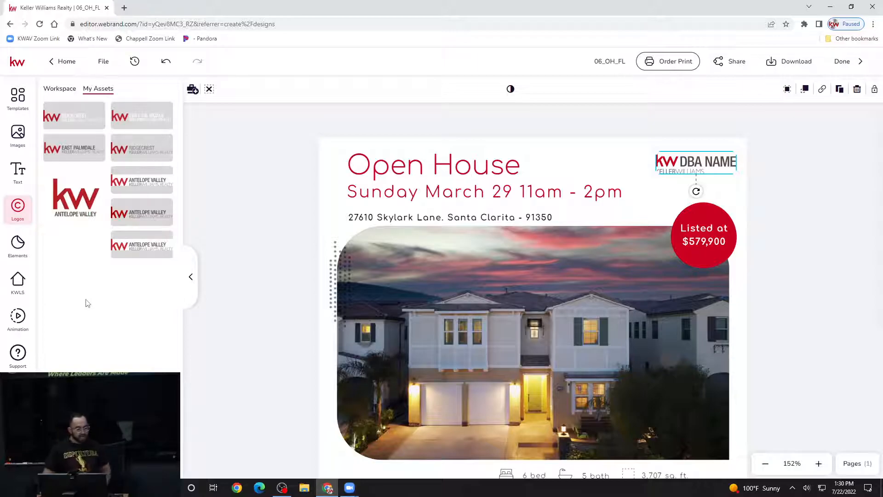
{"action": "mouse_move", "coordinate": [157, 216]}
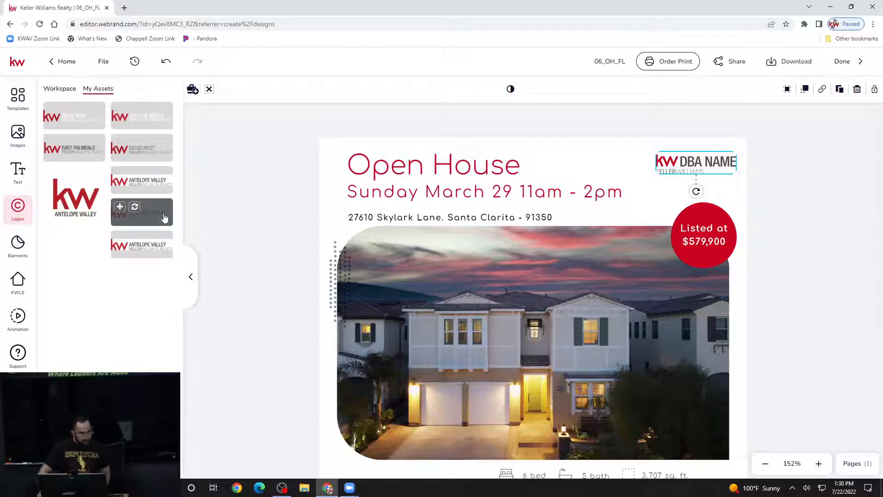
{"action": "mouse_move", "coordinate": [134, 239]}
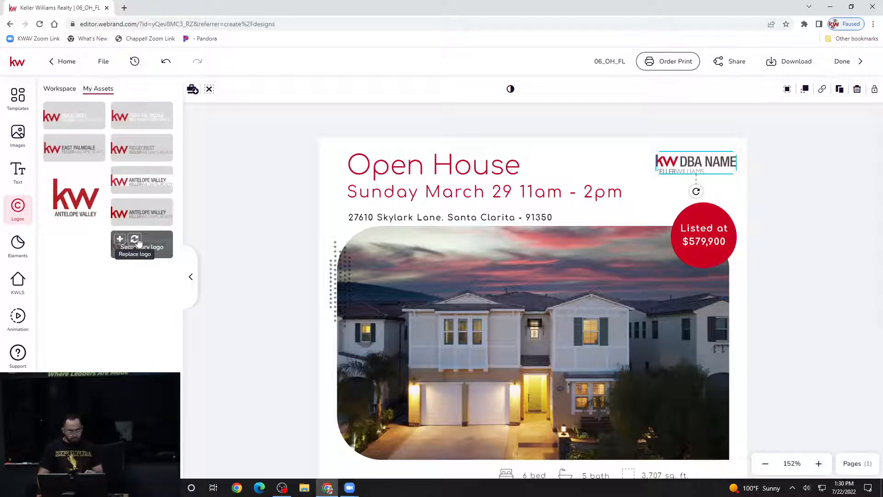
{"action": "left_click", "coordinate": [137, 241]}
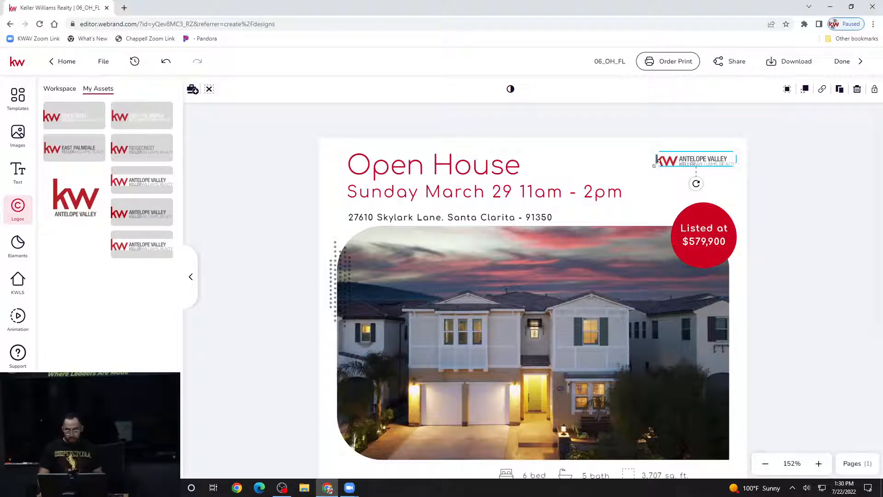
{"action": "left_click_drag", "start_coordinate": [654, 164], "coordinate": [635, 173]}
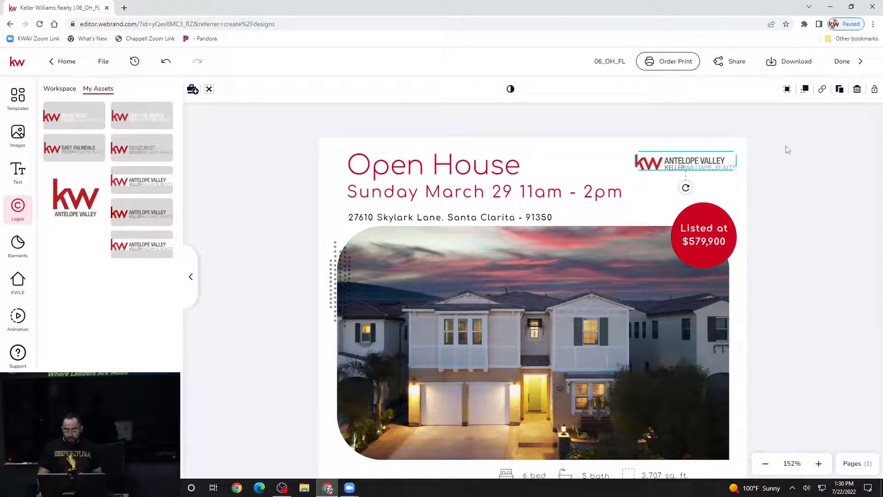
{"action": "left_click", "coordinate": [776, 166]}
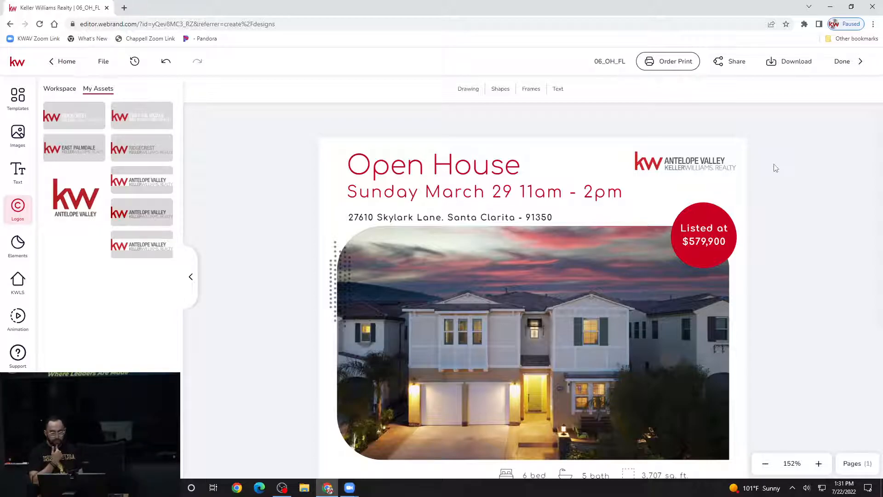
{"action": "left_click", "coordinate": [155, 250]}
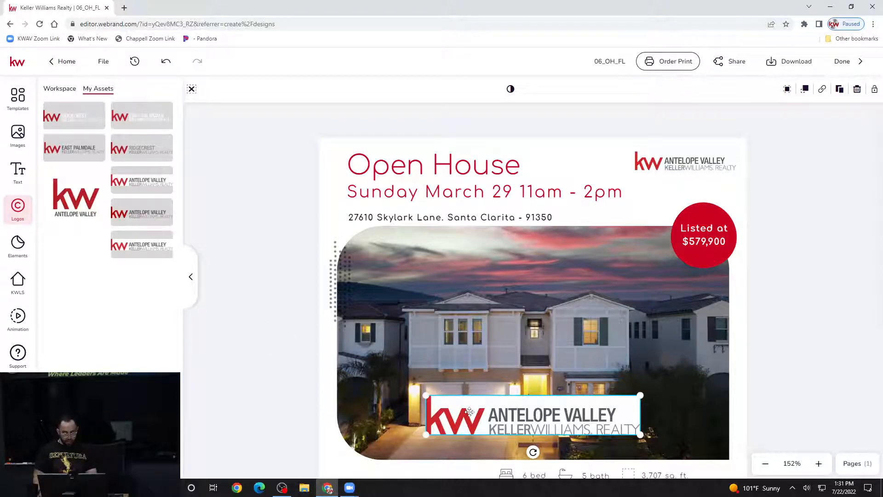
{"action": "key", "text": "Delete"}
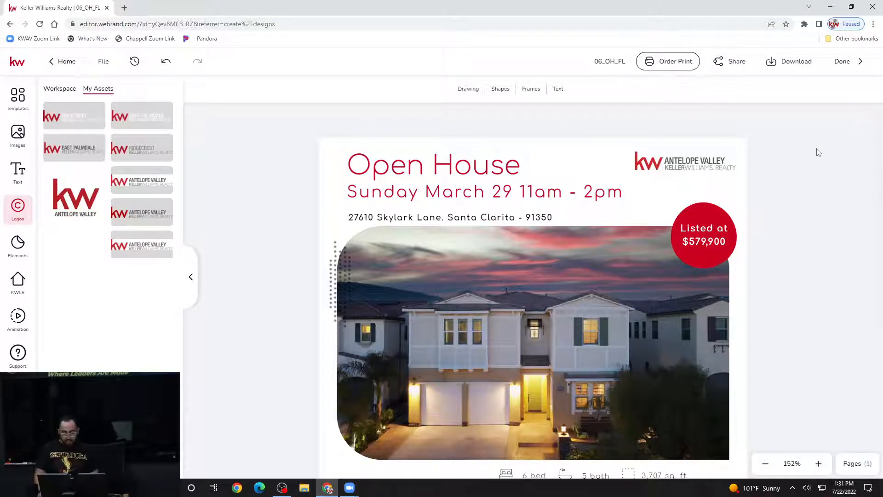
{"action": "scroll", "coordinate": [819, 152], "scroll_direction": "down", "scroll_amount": 3}
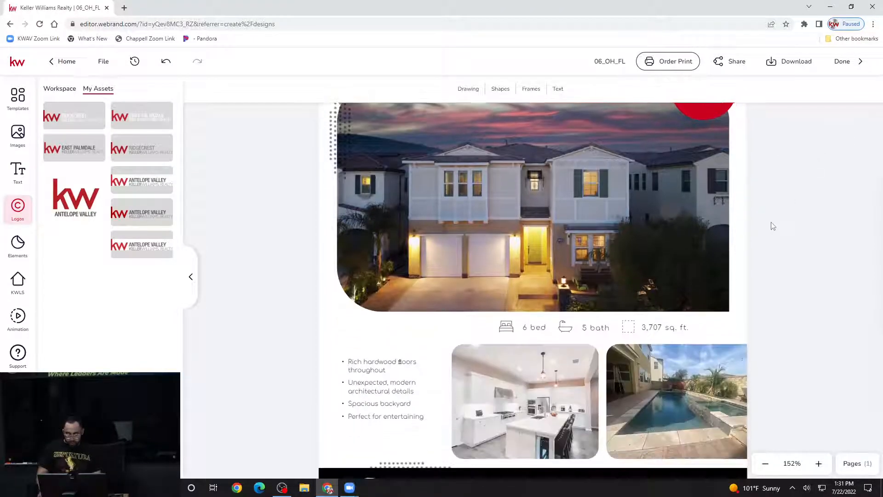
{"action": "scroll", "coordinate": [773, 226], "scroll_direction": "down", "scroll_amount": 2}
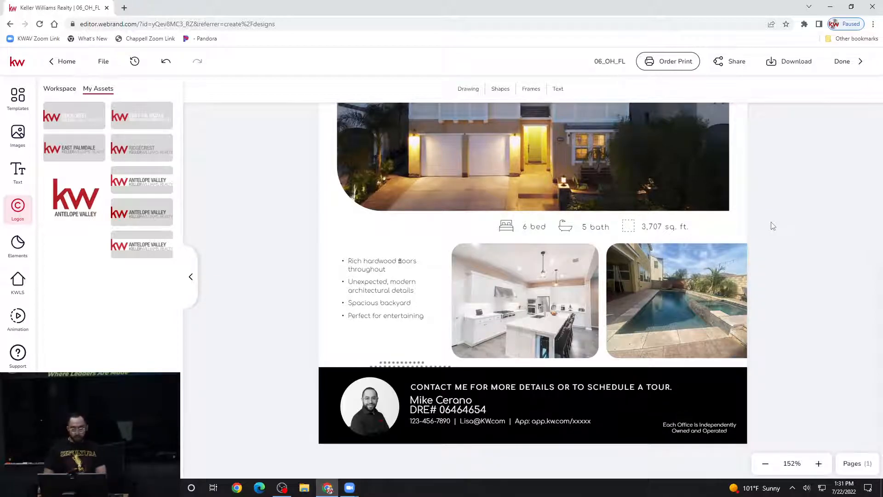
{"action": "scroll", "coordinate": [785, 291], "scroll_direction": "up", "scroll_amount": 5}
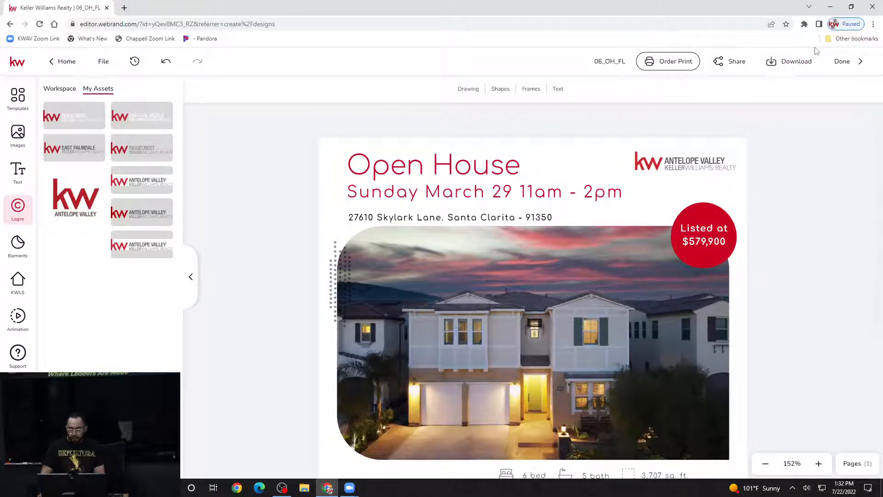
- Download the flier as a PDF for Printing with all pages
{"action": "left_click", "coordinate": [793, 67]}
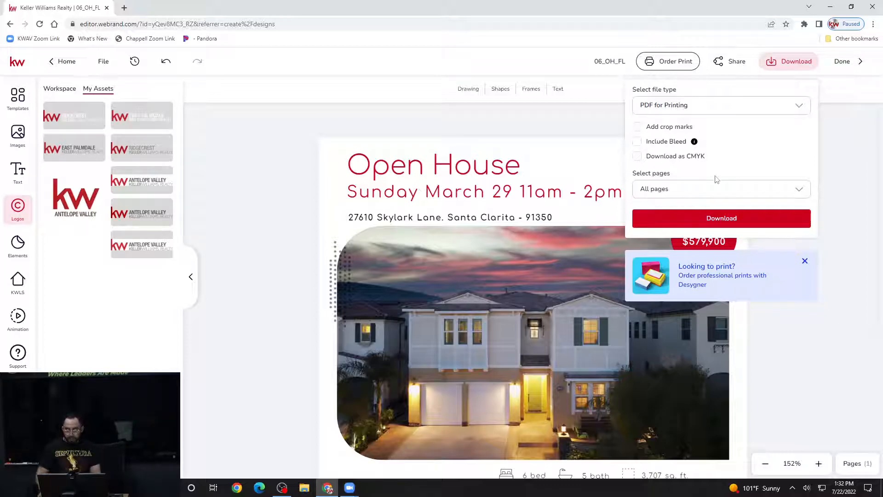
{"action": "left_click", "coordinate": [754, 220]}
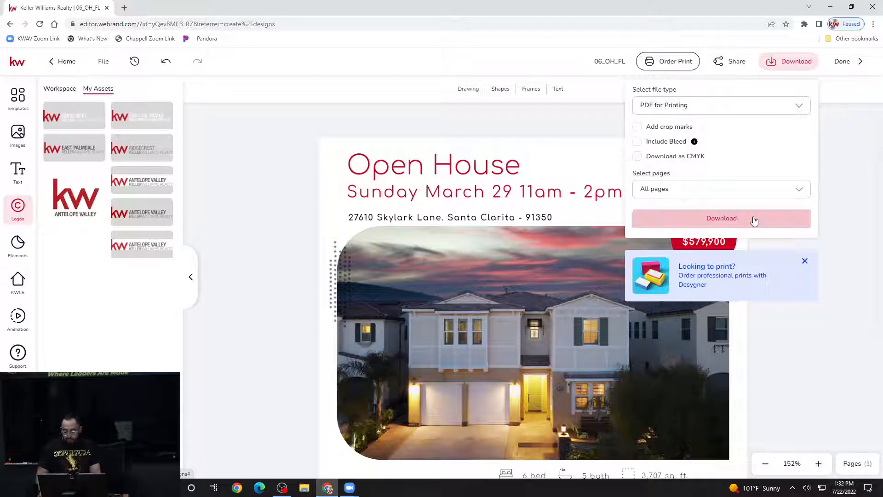
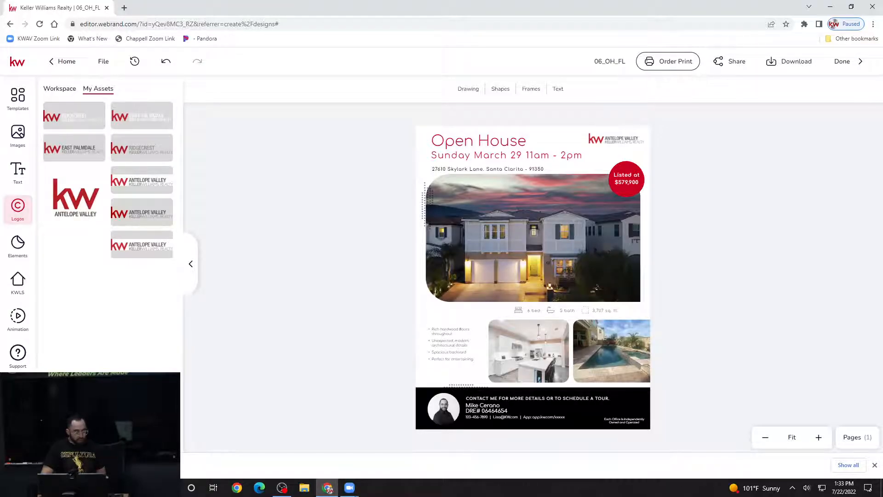
- Open the downloaded 06ohfl_original.pdf, scroll through it, then cancel the print dialog
{"action": "left_click", "coordinate": [46, 465]}
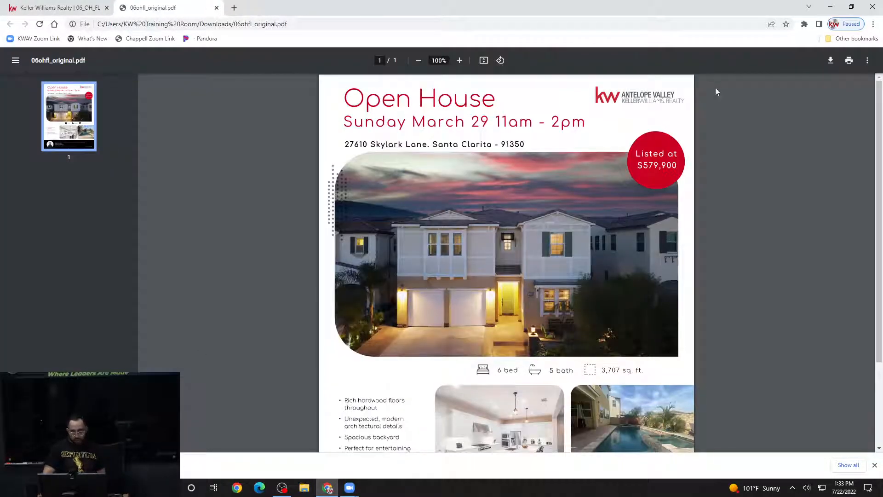
{"action": "scroll", "coordinate": [716, 92], "scroll_direction": "down", "scroll_amount": 3}
{"action": "scroll", "coordinate": [666, 132], "scroll_direction": "up", "scroll_amount": 3}
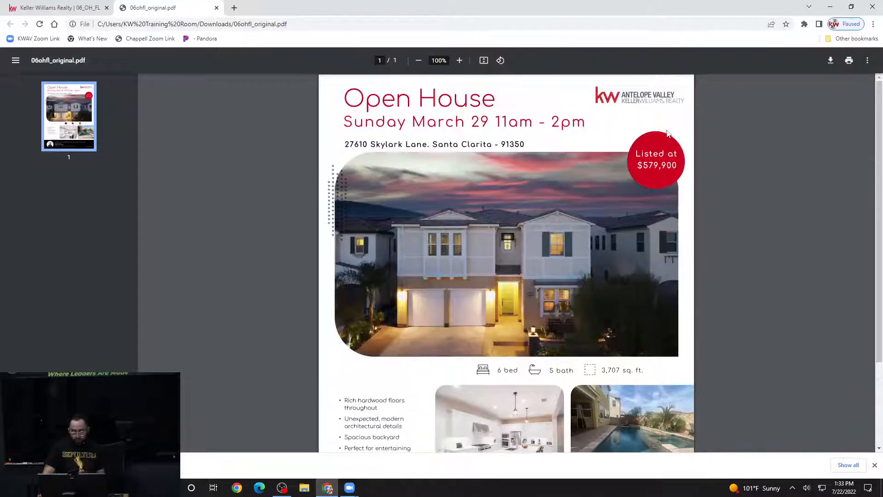
{"action": "left_click", "coordinate": [851, 62]}
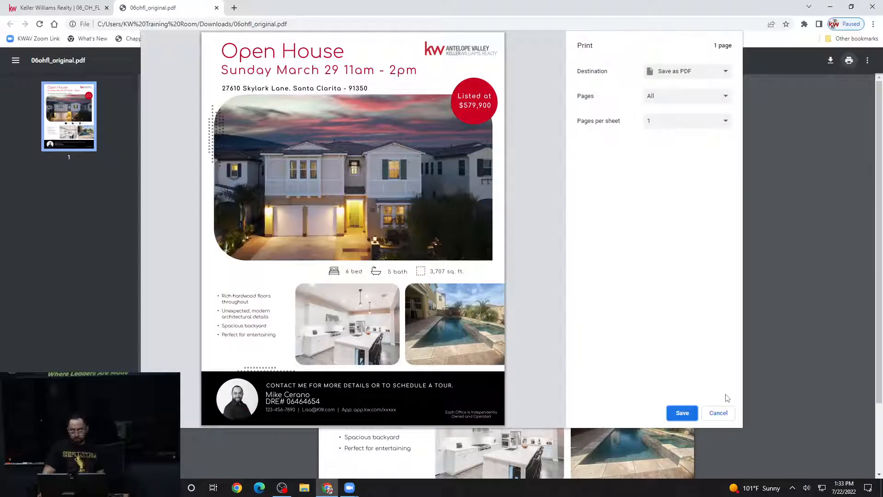
{"action": "left_click", "coordinate": [718, 414]}
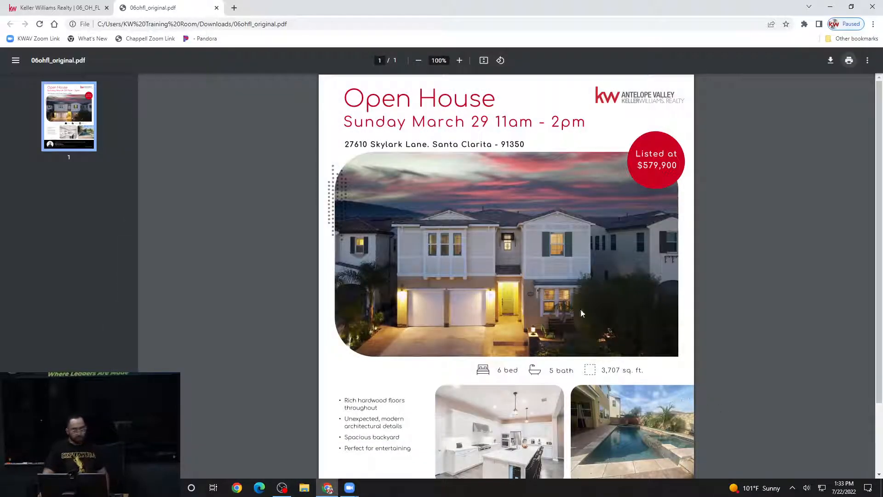
- Return to the 06_OH_FL flyer editor and review the Order Print options without ordering
{"action": "left_click", "coordinate": [93, 8]}
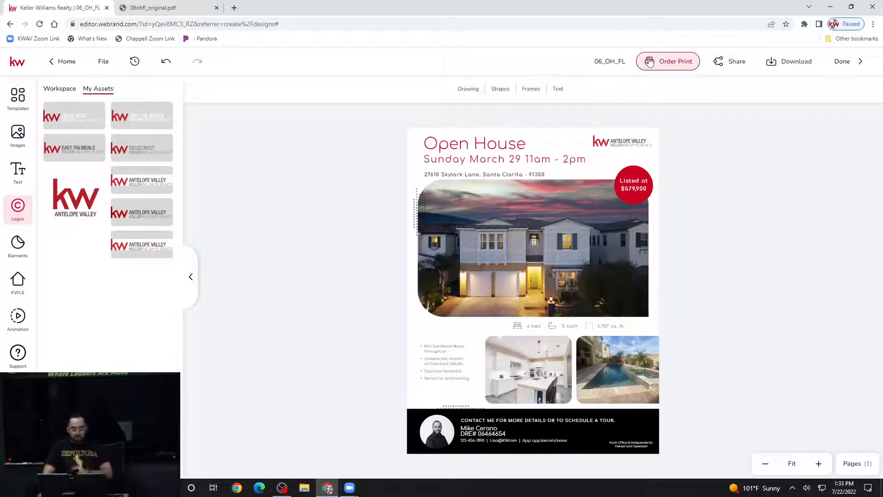
{"action": "left_click", "coordinate": [678, 67]}
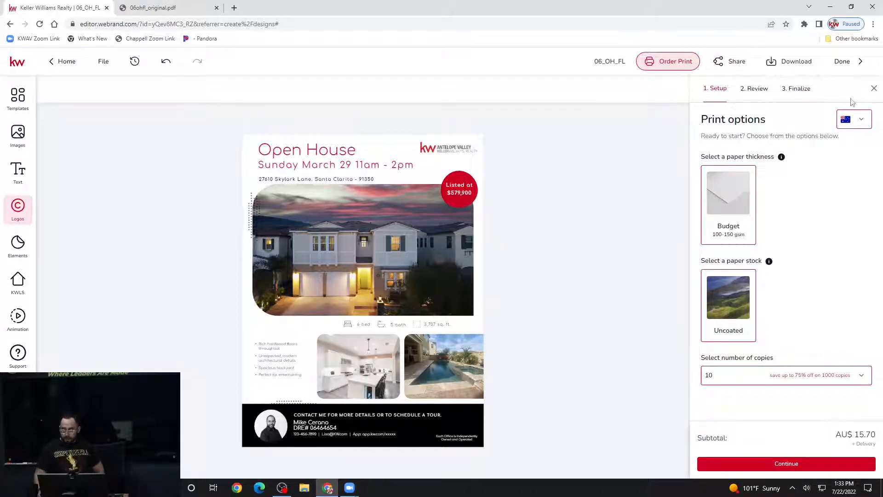
{"action": "left_click", "coordinate": [873, 89]}
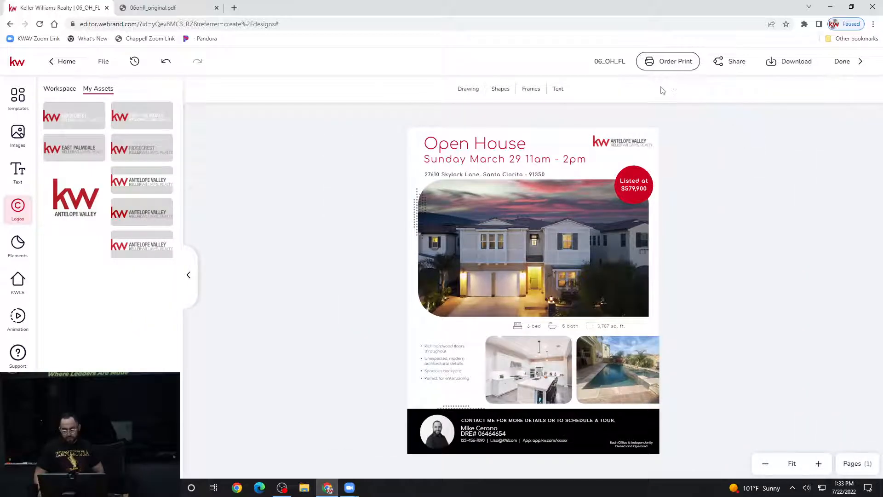
{"action": "left_click", "coordinate": [610, 63]}
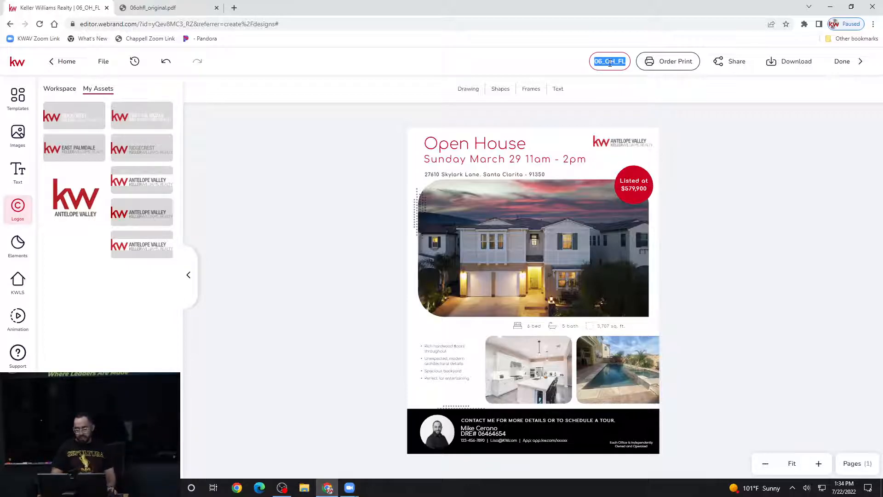
{"action": "key", "text": "BackSpace"}
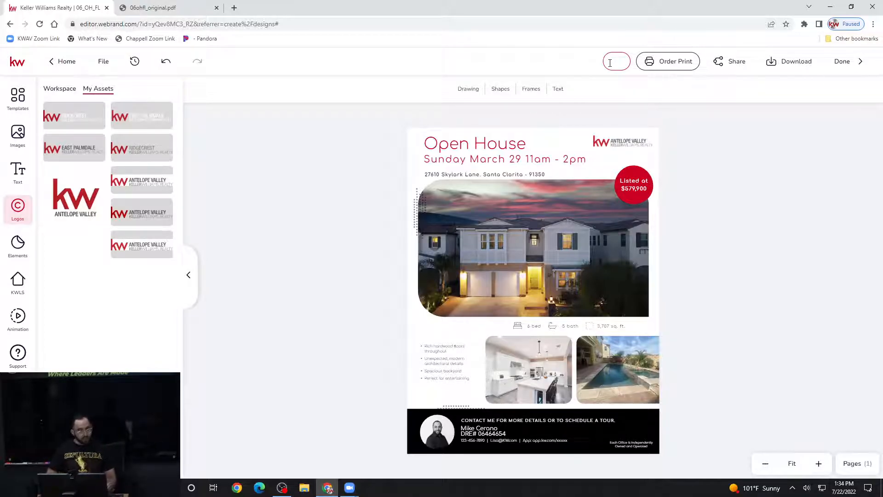
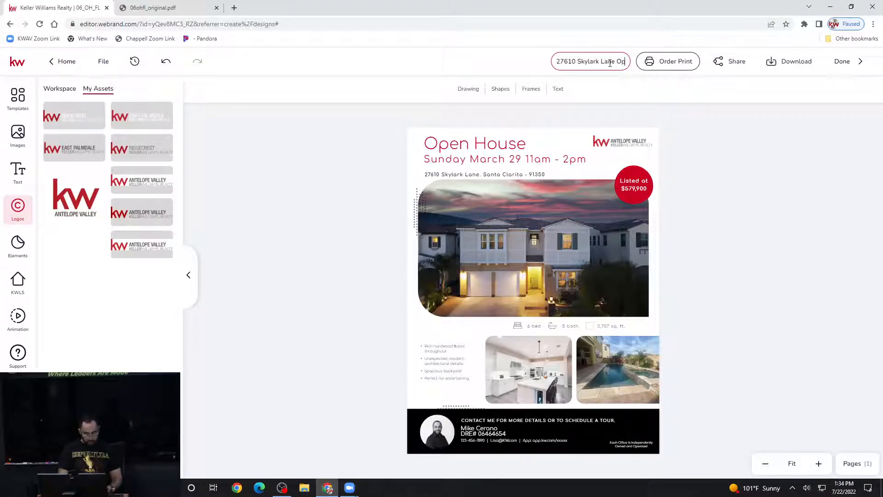
{"action": "type", "text": "en House"}
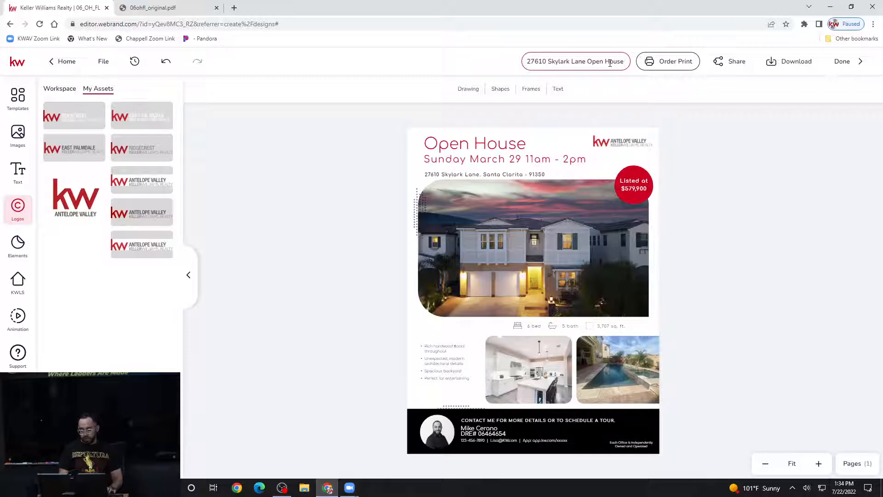
{"action": "type", "text": " Flyer"}
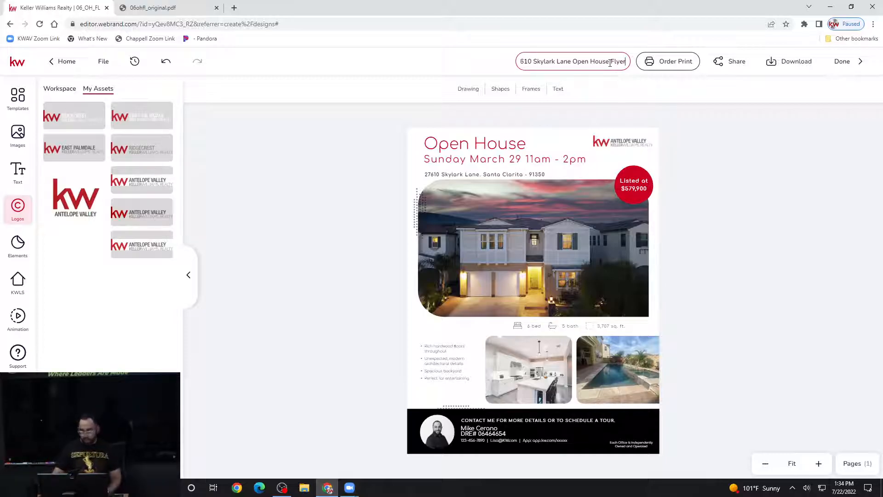
{"action": "left_click", "coordinate": [425, 73]}
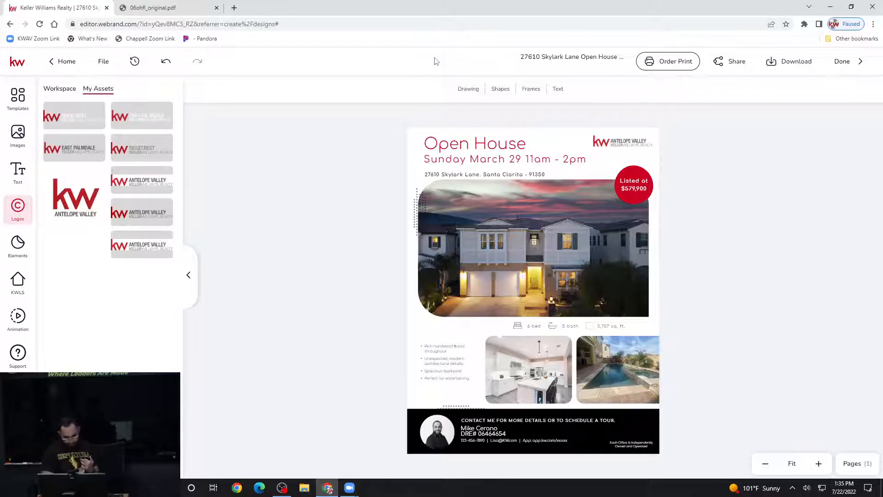
{"action": "left_click", "coordinate": [640, 191]}
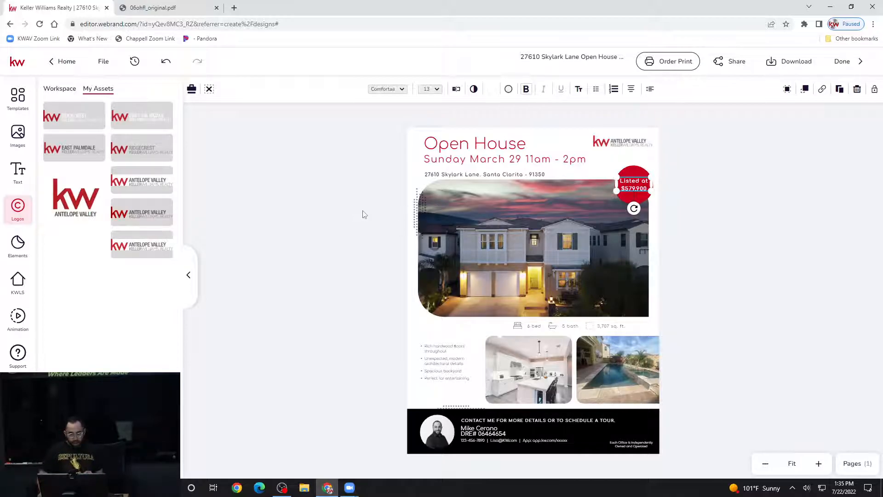
{"action": "left_click", "coordinate": [354, 240]}
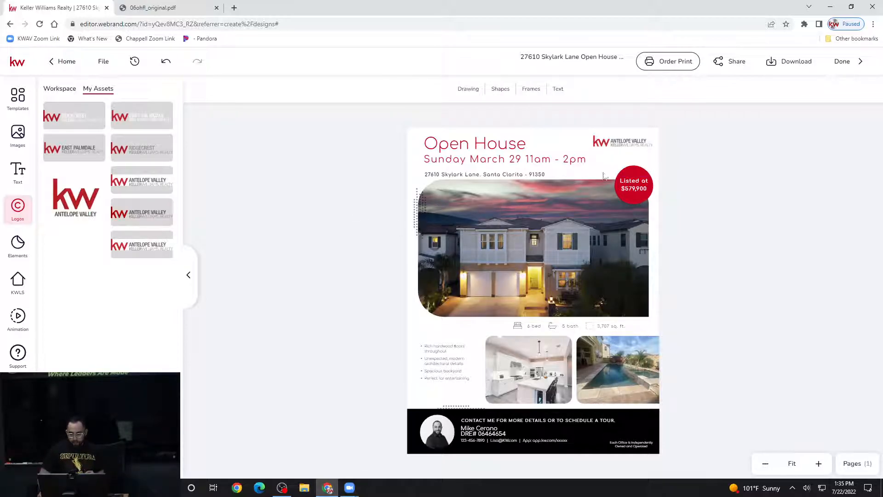
{"action": "left_click", "coordinate": [637, 183]}
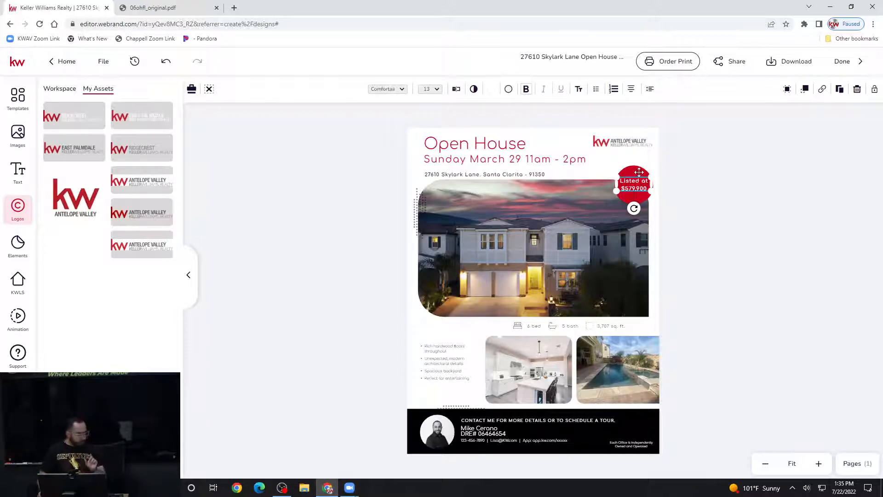
{"action": "left_click", "coordinate": [640, 169]}
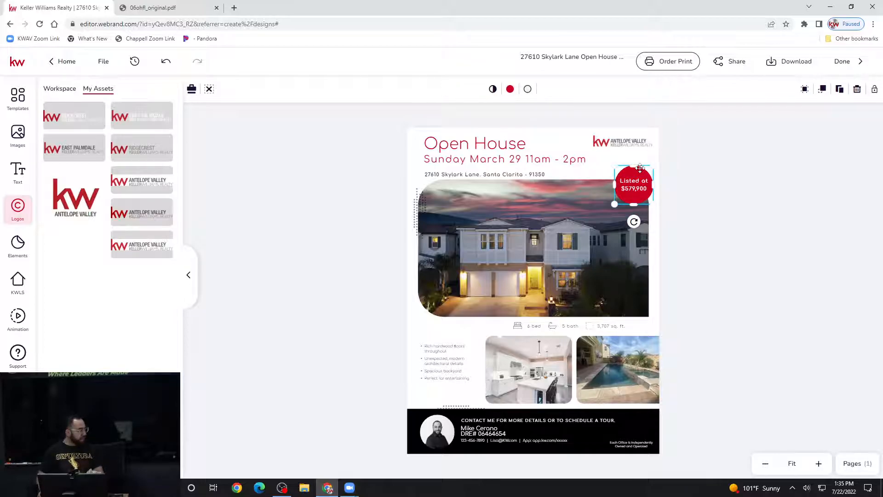
{"action": "left_click", "coordinate": [401, 209]}
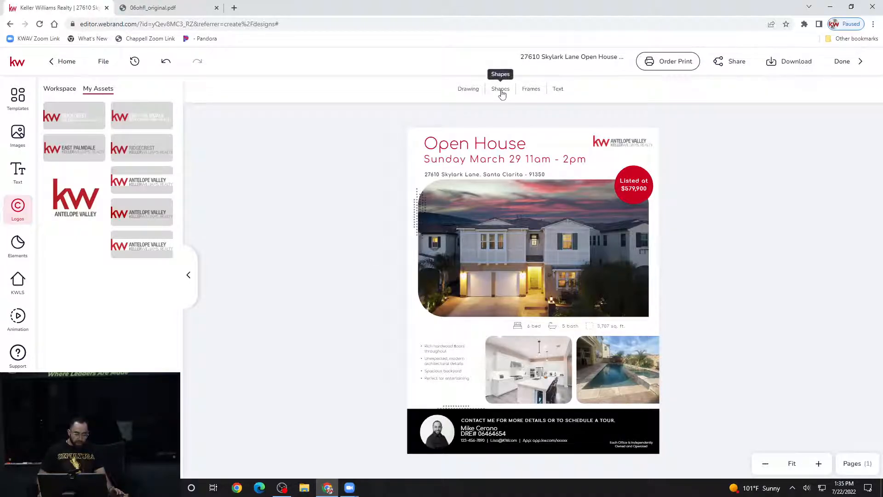
- Preview the Drawing, Shapes and Text panels, then scroll the Basic shapes grid
{"action": "left_click", "coordinate": [471, 93]}
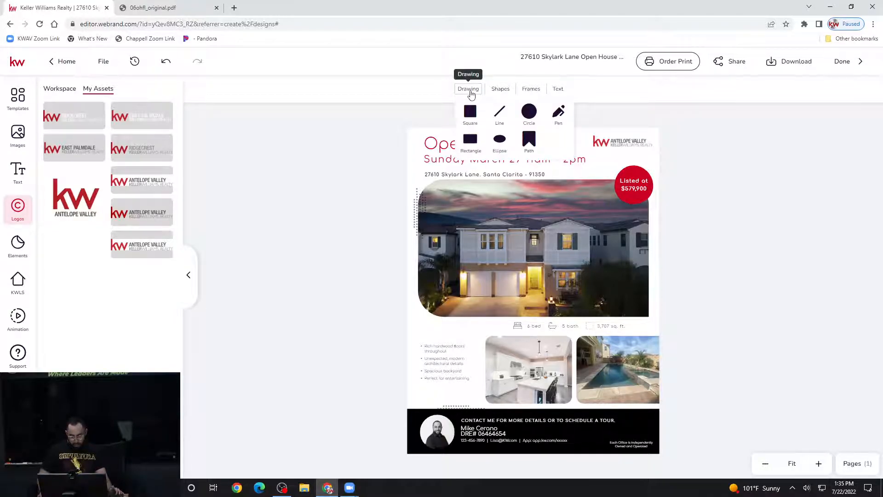
{"action": "left_click", "coordinate": [502, 90]}
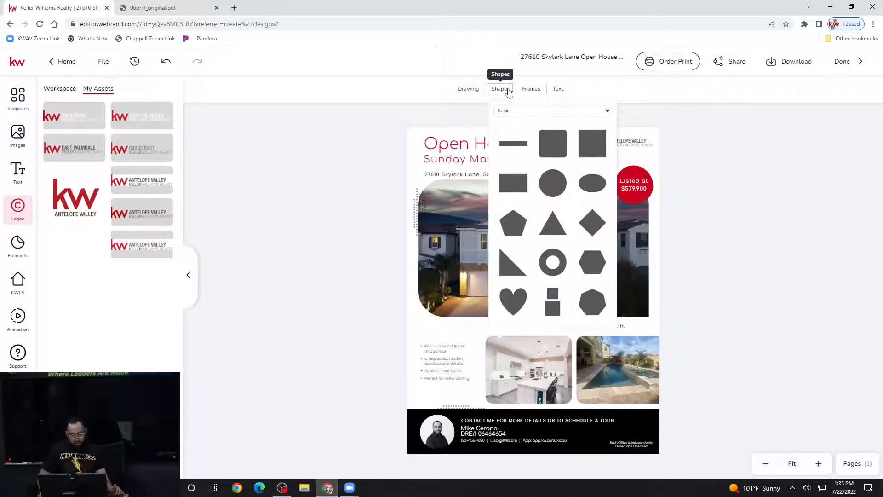
{"action": "left_click", "coordinate": [560, 95]}
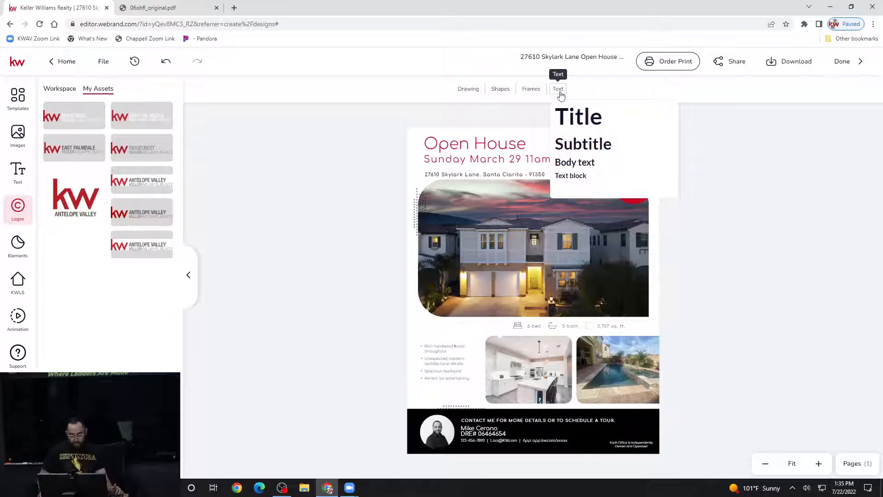
{"action": "left_click", "coordinate": [502, 95]}
{"action": "left_click", "coordinate": [502, 95]}
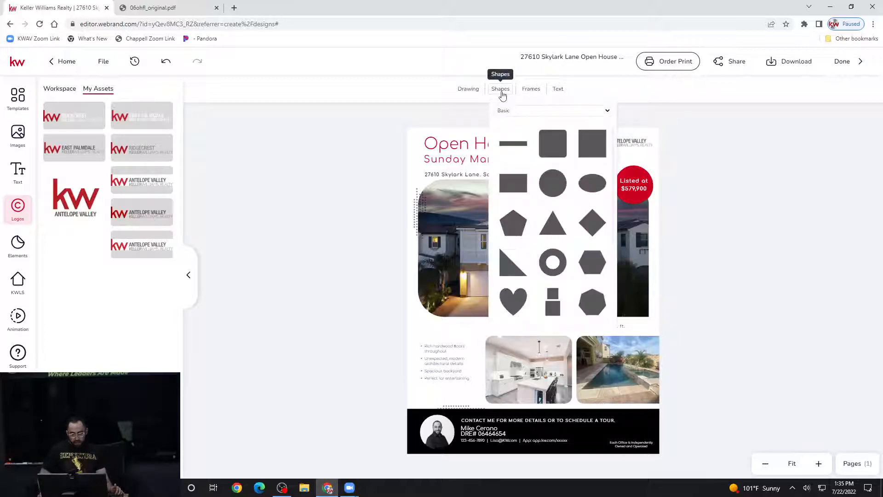
{"action": "scroll", "coordinate": [533, 172], "scroll_direction": "down", "scroll_amount": 3}
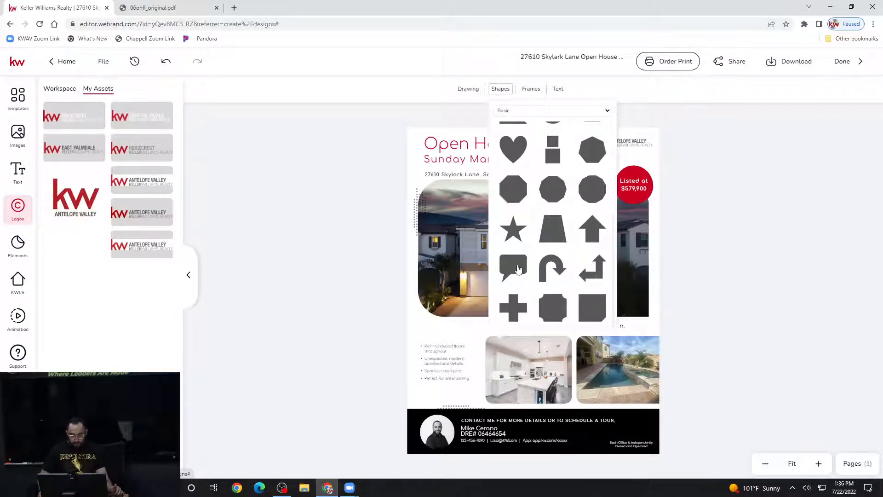
{"action": "left_click", "coordinate": [517, 268]}
{"action": "left_click_drag", "start_coordinate": [522, 275], "coordinate": [498, 308]}
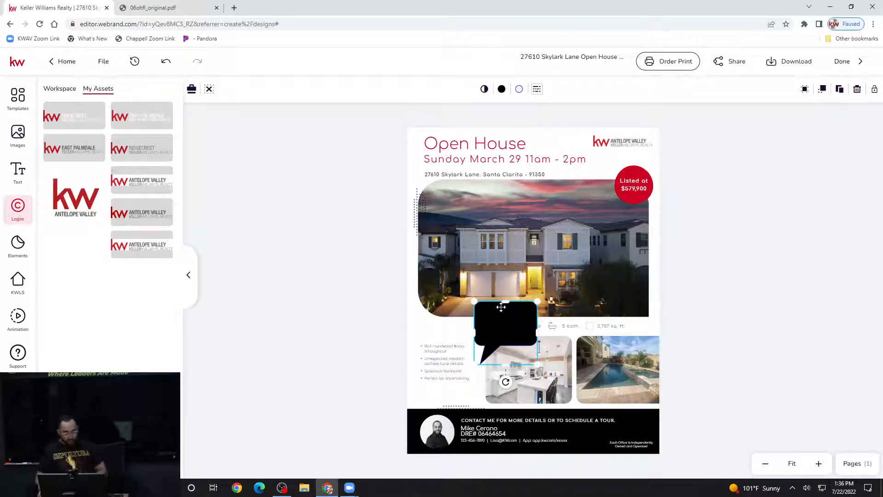
{"action": "left_click", "coordinate": [501, 92]}
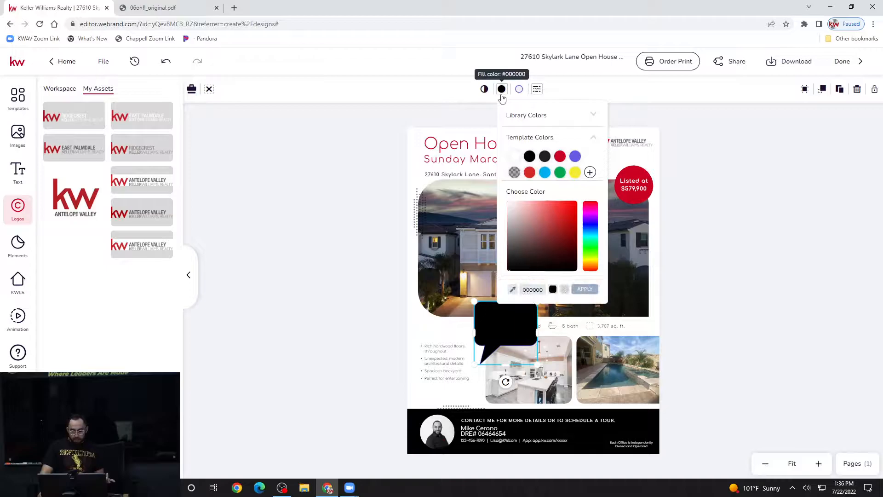
{"action": "left_click", "coordinate": [560, 156]}
{"action": "left_click_drag", "start_coordinate": [489, 315], "coordinate": [602, 370]}
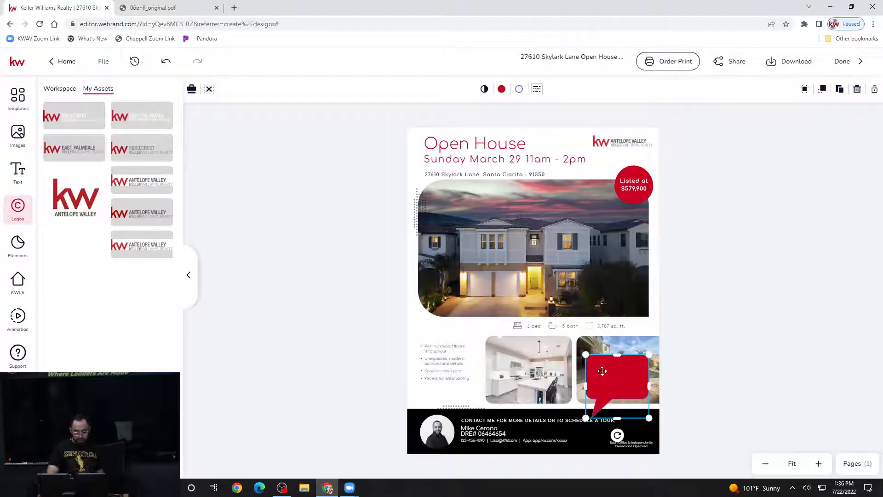
{"action": "key", "text": "Delete"}
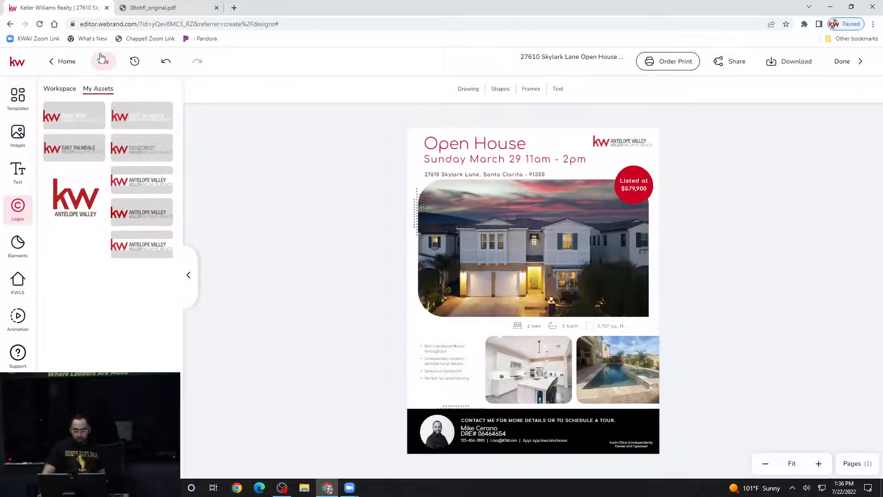
- Head to Home, dismiss the first save prompt, then retry Home to get the unsaved-changes dialog
{"action": "left_click", "coordinate": [61, 65]}
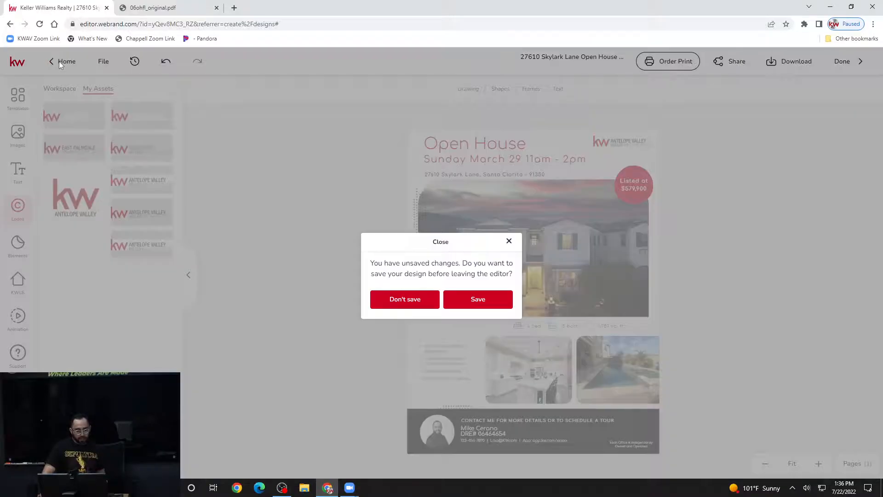
{"action": "left_click", "coordinate": [509, 241]}
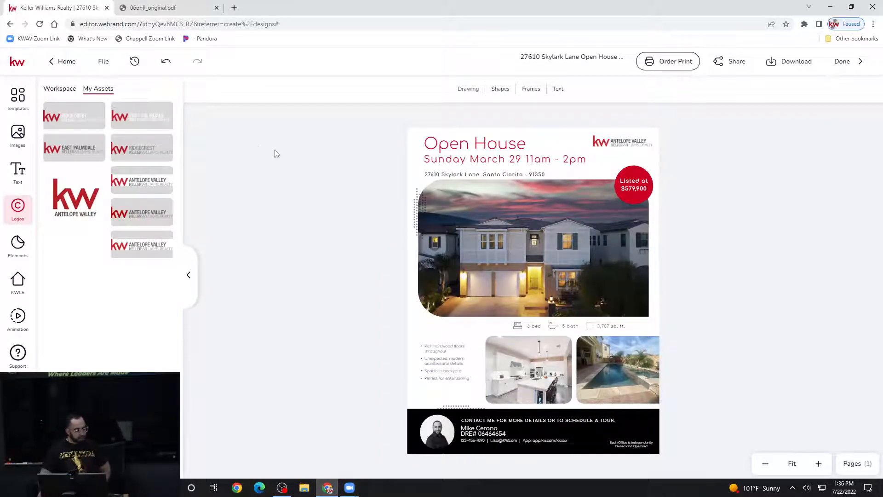
{"action": "left_click", "coordinate": [70, 66]}
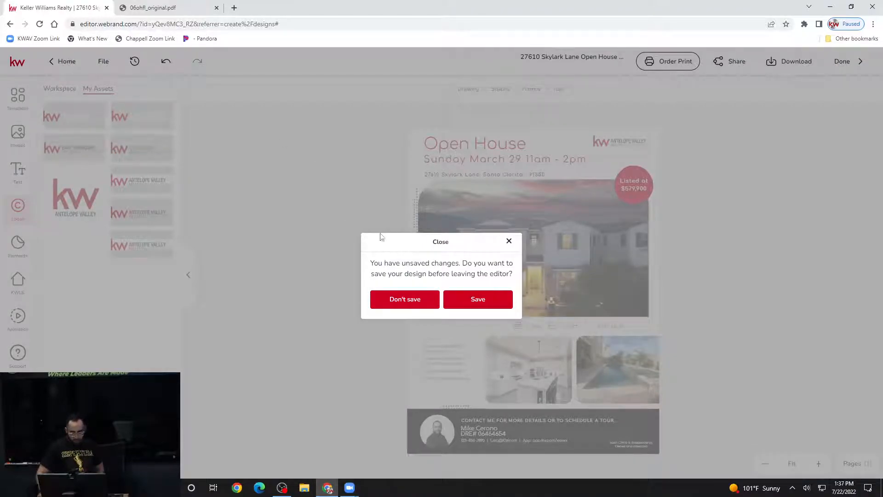
- Save the design and scroll through My Designs, where the Skylark Lane flyer is listed first
{"action": "left_click", "coordinate": [478, 300]}
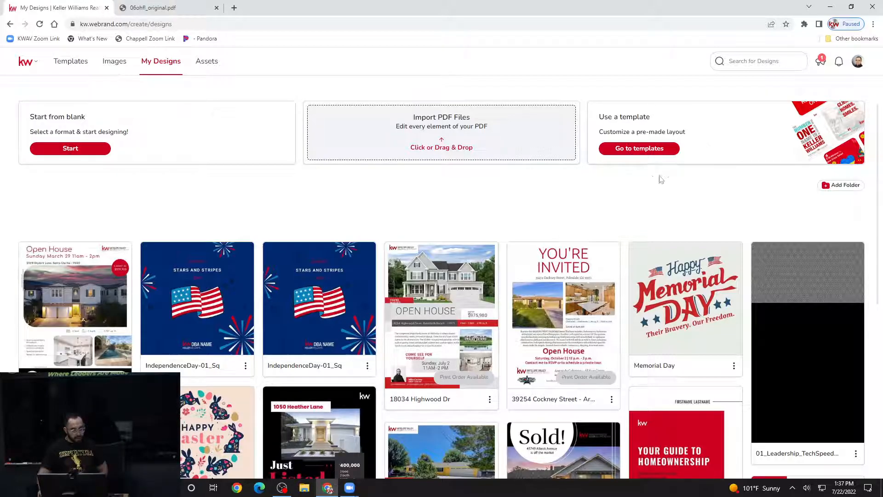
{"action": "scroll", "coordinate": [638, 183], "scroll_direction": "down", "scroll_amount": 1}
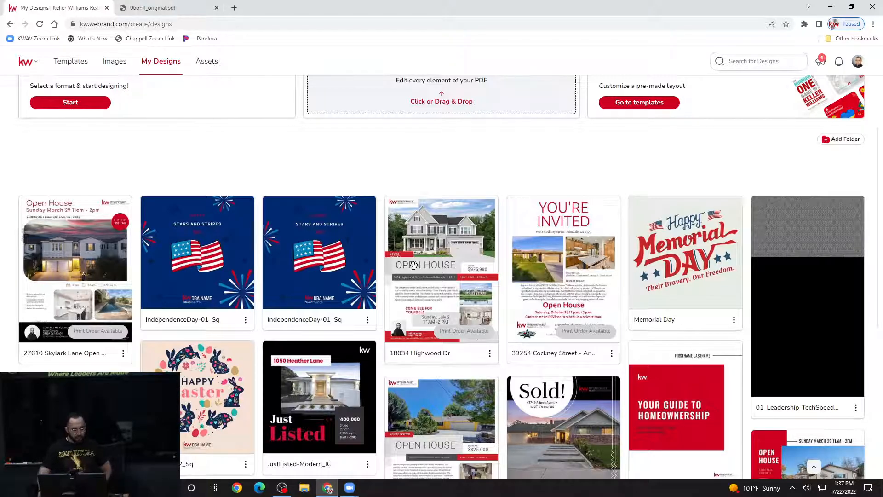
{"action": "scroll", "coordinate": [337, 283], "scroll_direction": "down", "scroll_amount": 2}
{"action": "scroll", "coordinate": [337, 282], "scroll_direction": "down", "scroll_amount": 4}
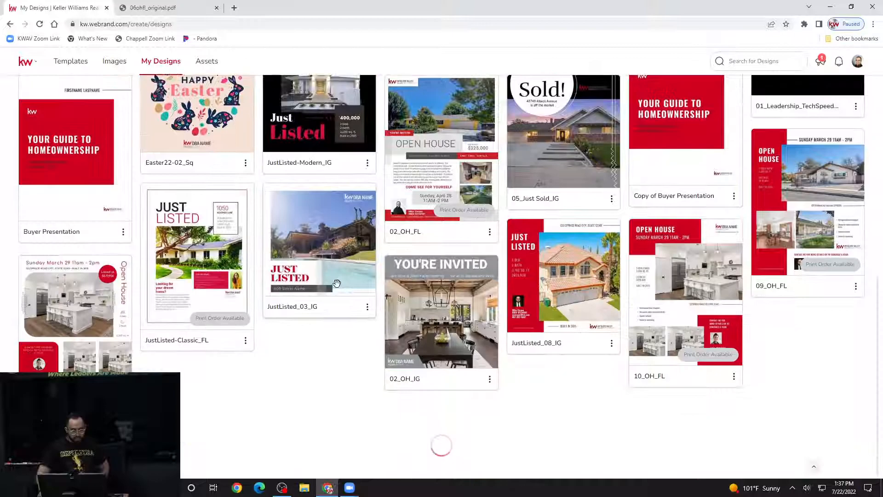
{"action": "scroll", "coordinate": [337, 283], "scroll_direction": "up", "scroll_amount": 8}
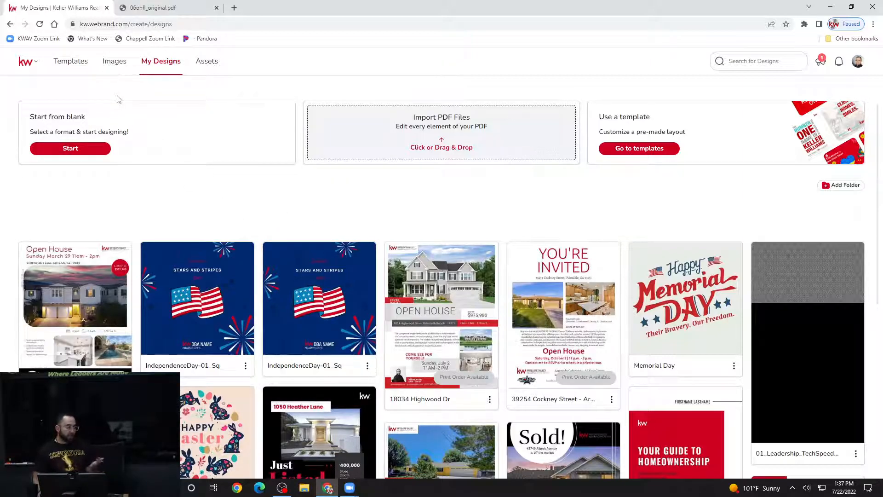
- In Templates, try the Social - Wide, Square and Stories filters, ending on Social - Square
{"action": "left_click", "coordinate": [73, 61]}
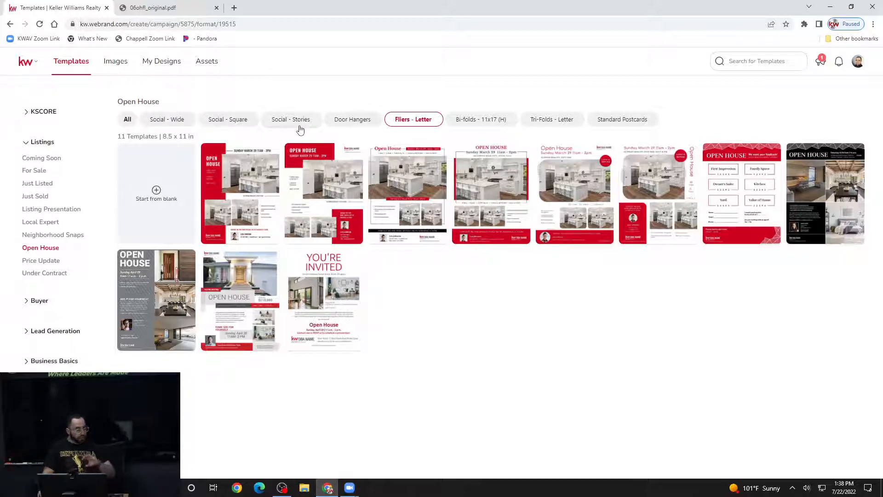
{"action": "left_click", "coordinate": [175, 122]}
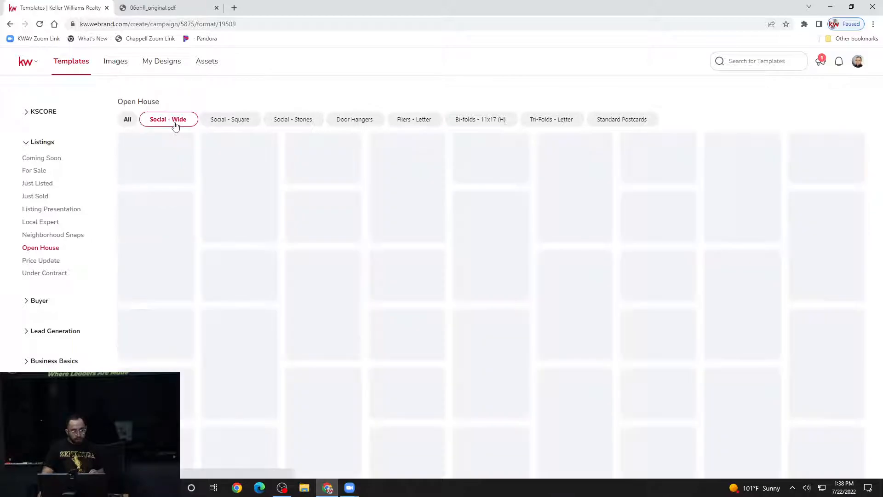
{"action": "left_click", "coordinate": [238, 122]}
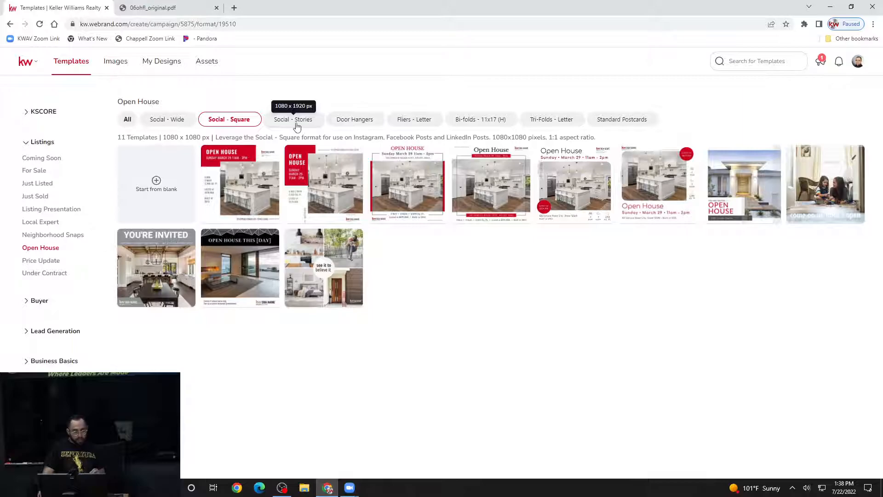
{"action": "left_click", "coordinate": [296, 127]}
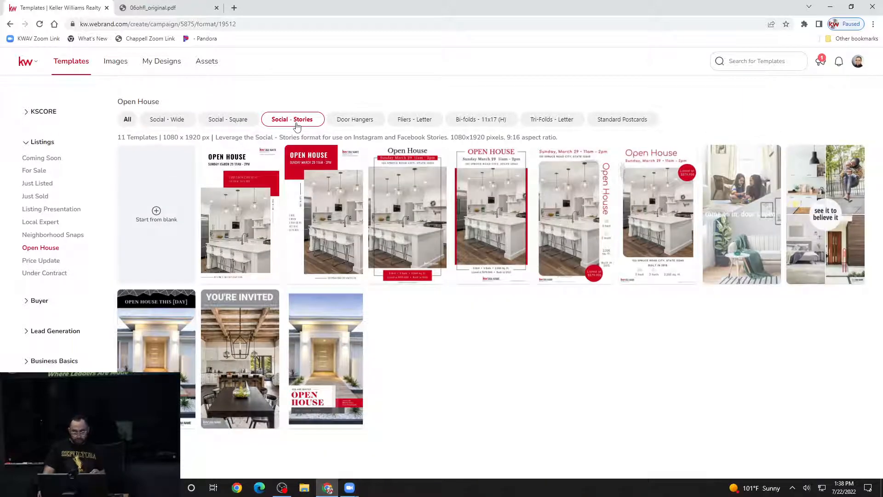
{"action": "left_click", "coordinate": [240, 122]}
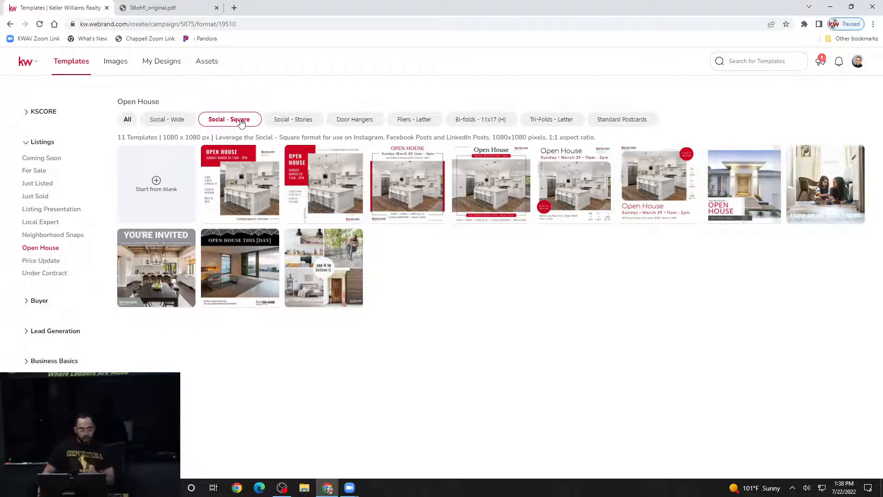
- Compare the Social - Wide and Stories templates, then open a Social - Square Open House template
{"action": "left_click", "coordinate": [186, 119]}
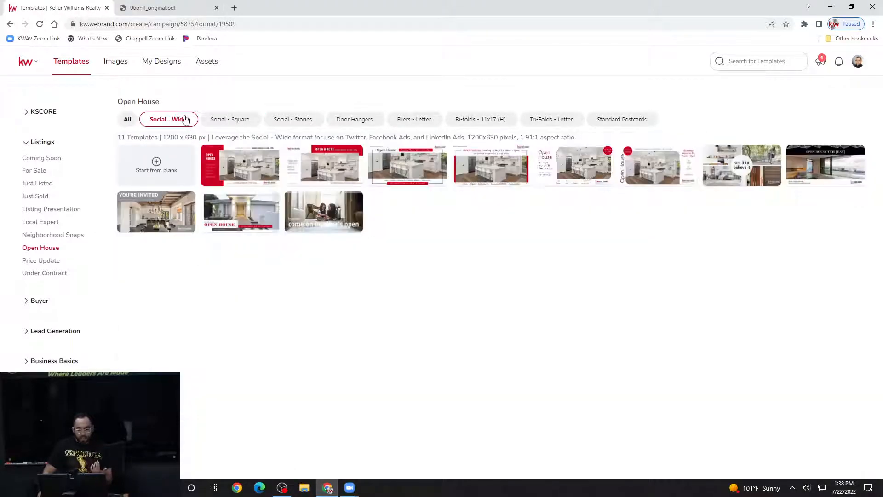
{"action": "mouse_move", "coordinate": [266, 215]}
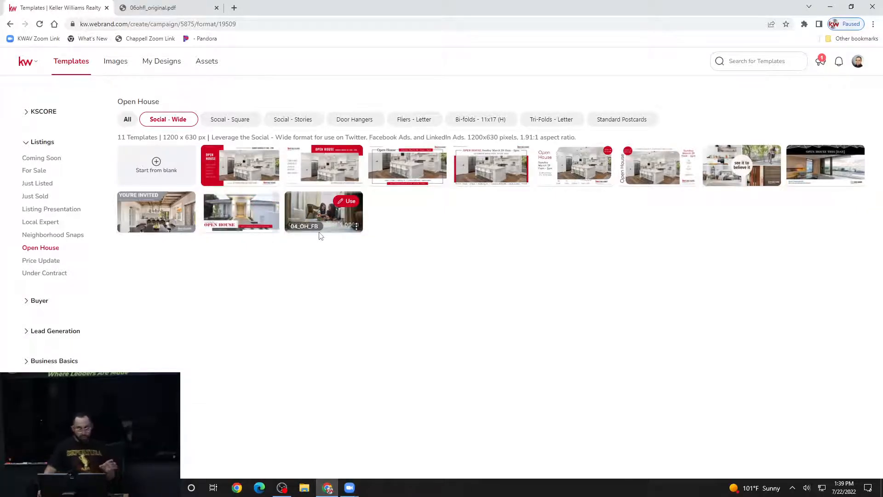
{"action": "left_click", "coordinate": [302, 120]}
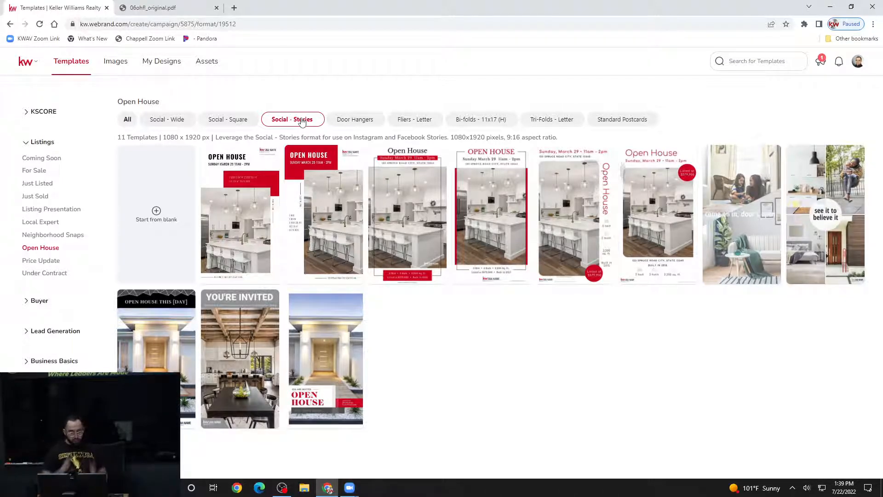
{"action": "mouse_move", "coordinate": [374, 195]}
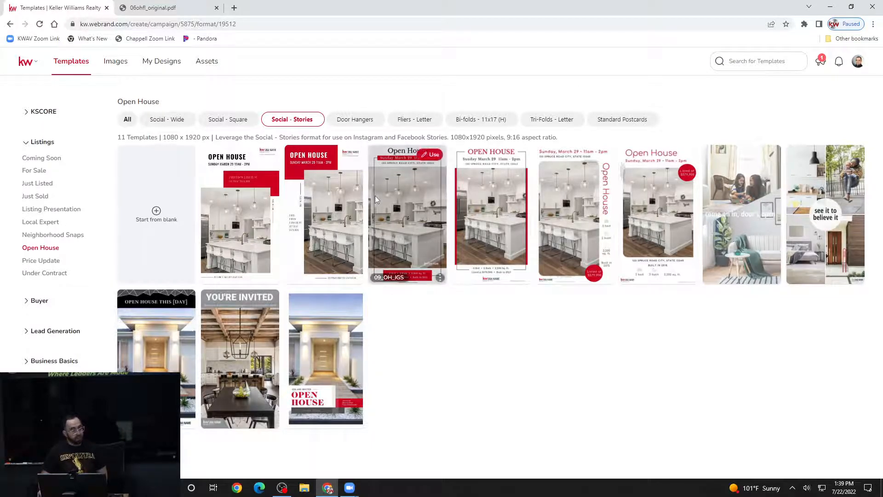
{"action": "left_click", "coordinate": [232, 121]}
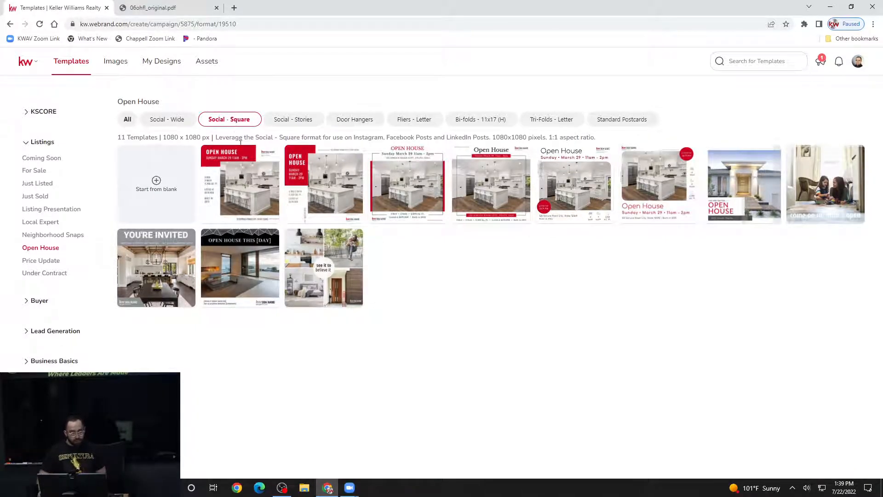
{"action": "left_click", "coordinate": [271, 157]}
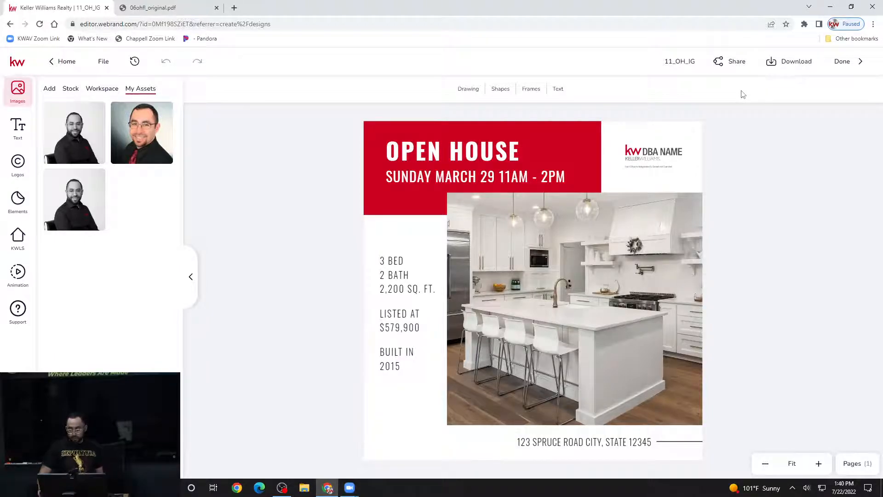
- Bring up the Download settings for the loaded 11_OH_IG square design
{"action": "left_click", "coordinate": [800, 69]}
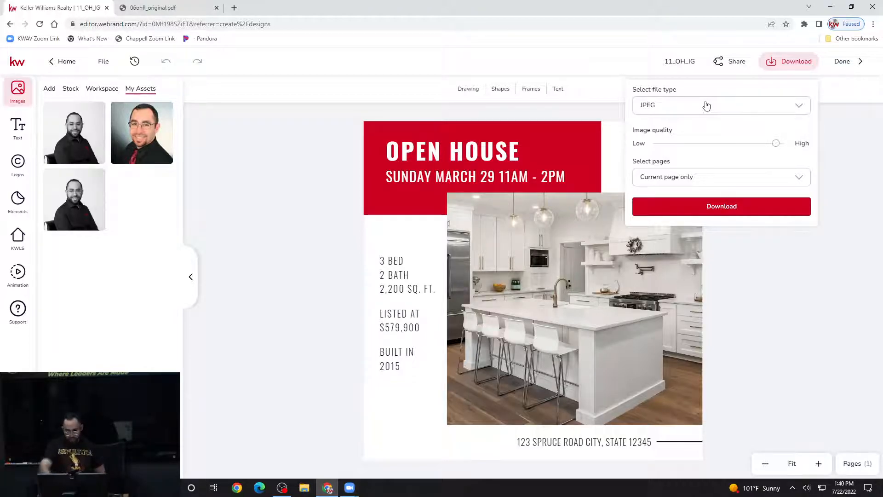
- Keep JPEG as the file type and download the current page only
{"action": "left_click", "coordinate": [721, 106]}
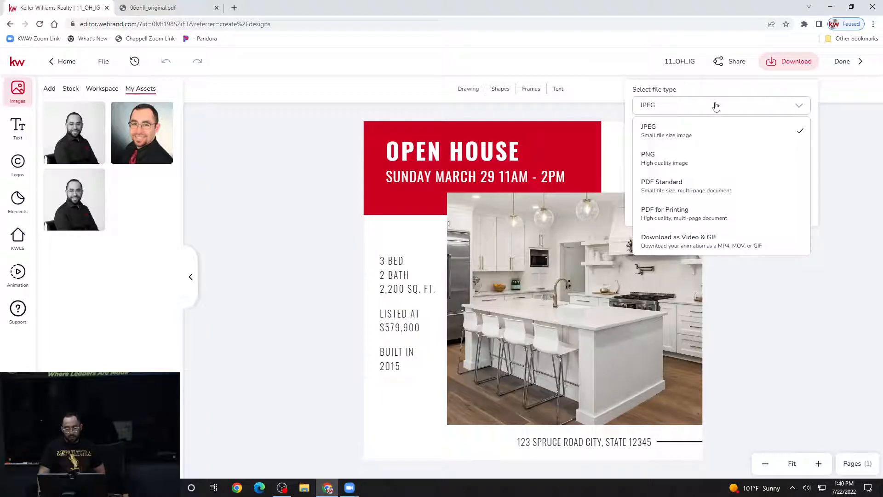
{"action": "left_click", "coordinate": [692, 107]}
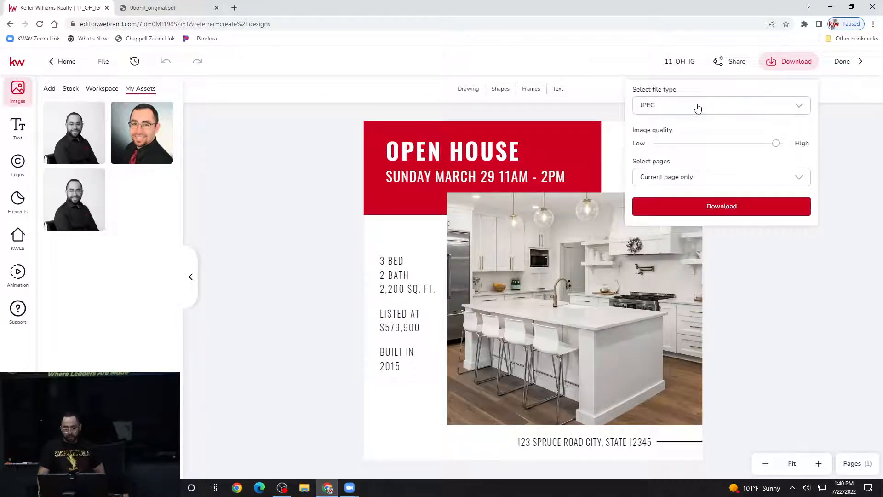
{"action": "left_click", "coordinate": [711, 205]}
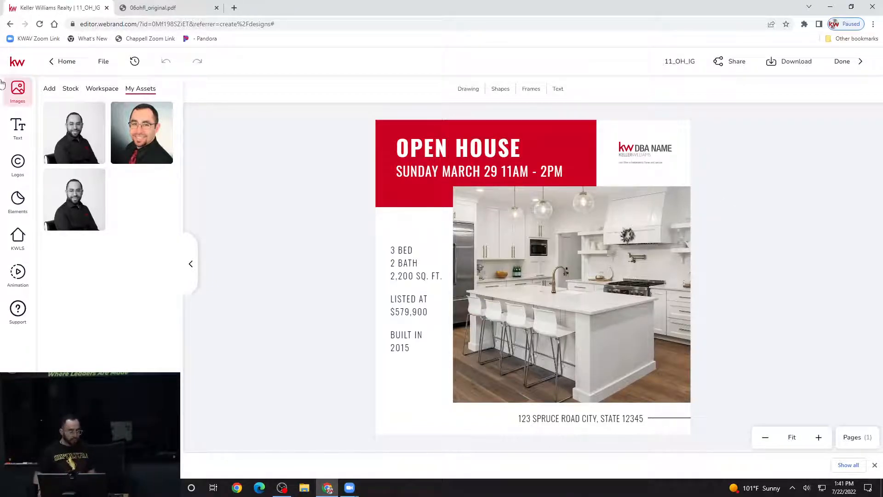
- Leave the editor for My Designs, where 11_OH_IG is now listed first
{"action": "left_click", "coordinate": [72, 68]}
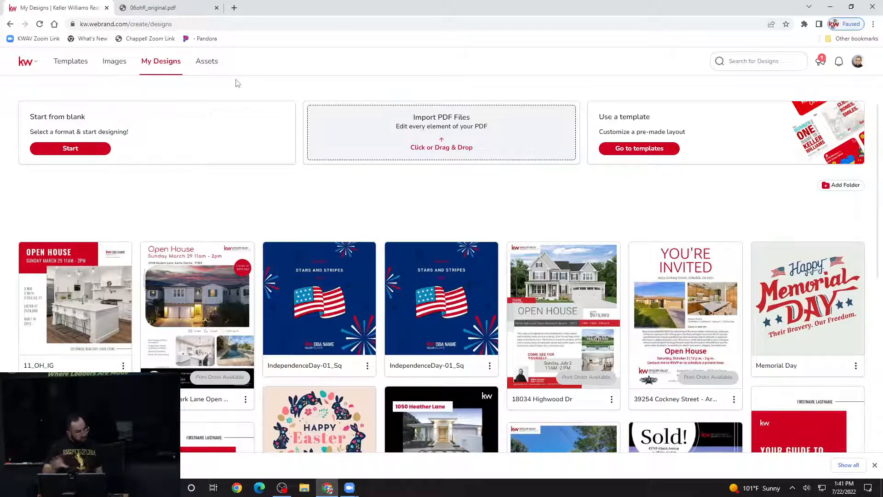
- Go to Assets and view the Images page with the three saved agent photos
{"action": "left_click", "coordinate": [208, 67]}
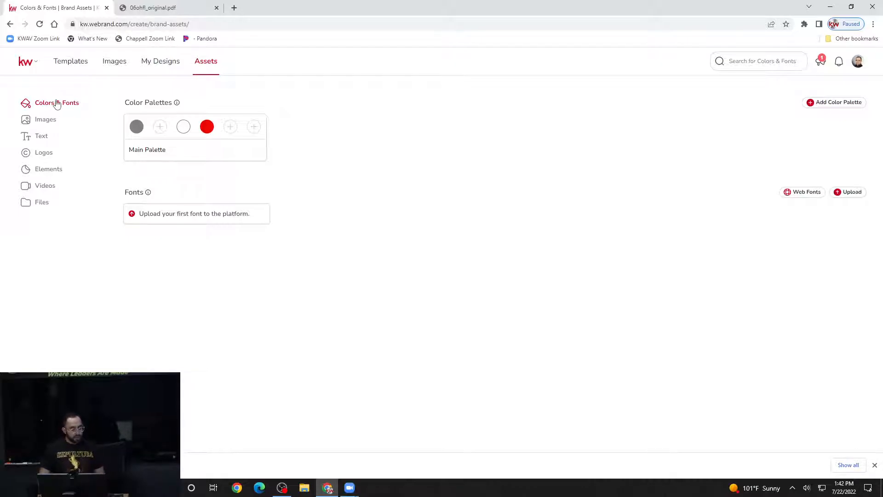
{"action": "left_click", "coordinate": [46, 121]}
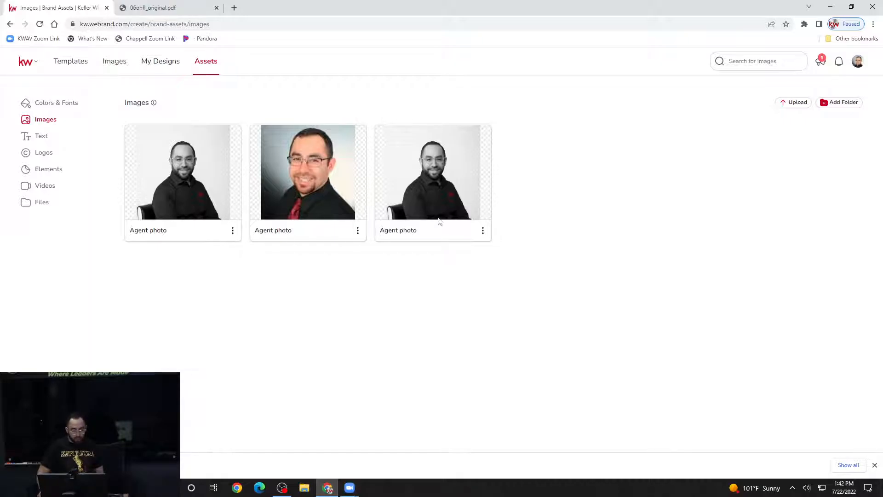
- Choose to archive the first agent photo from its options menu, bringing up the archive confirmation
{"action": "left_click", "coordinate": [234, 230]}
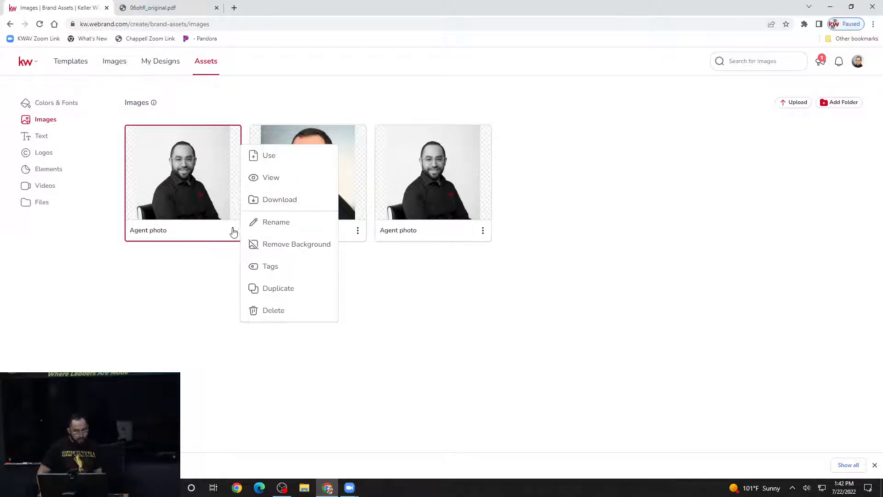
{"action": "left_click", "coordinate": [223, 270]}
{"action": "left_click", "coordinate": [233, 230]}
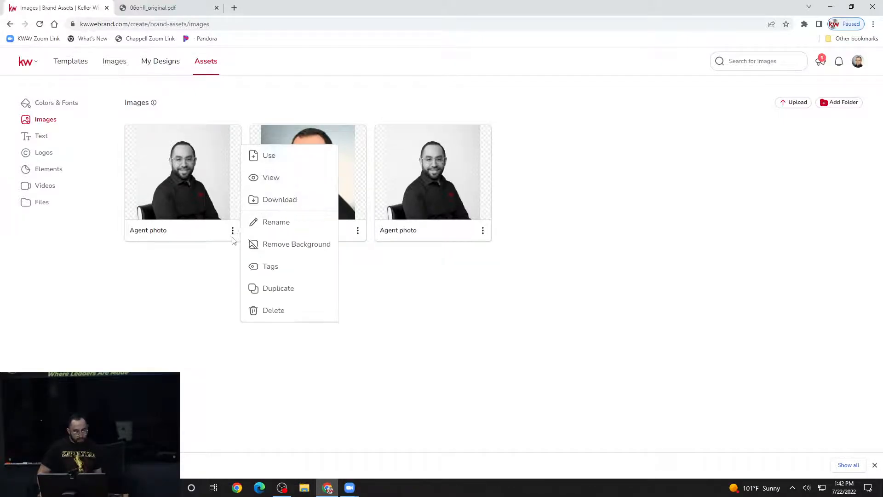
{"action": "left_click", "coordinate": [286, 310]}
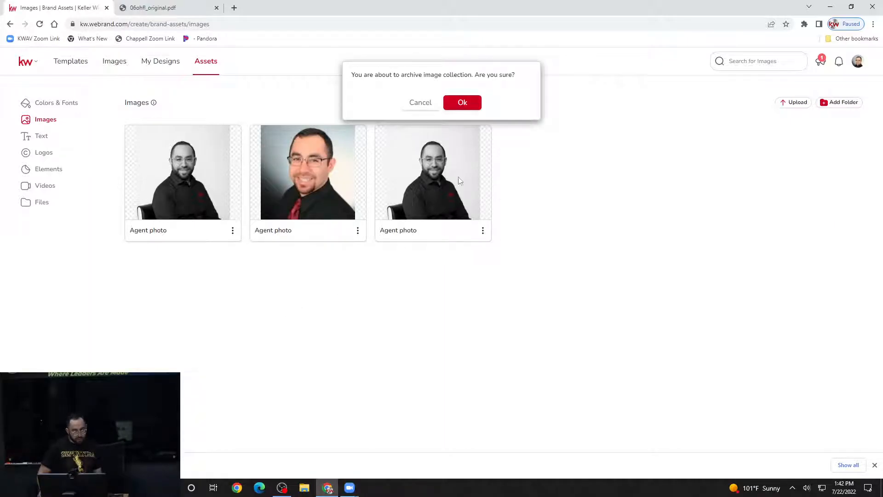
{"action": "left_click", "coordinate": [473, 104]}
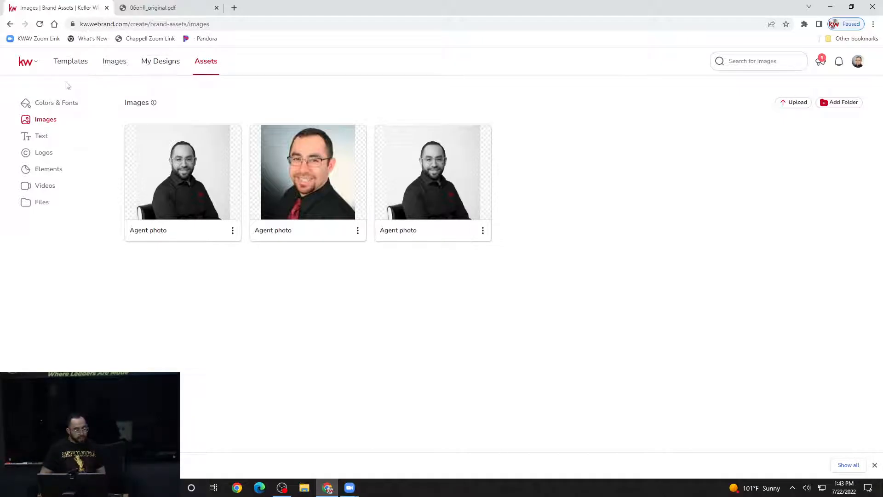
- Go back to Assets and reopen the Images library, which still holds all three agent photos
{"action": "left_click", "coordinate": [209, 63]}
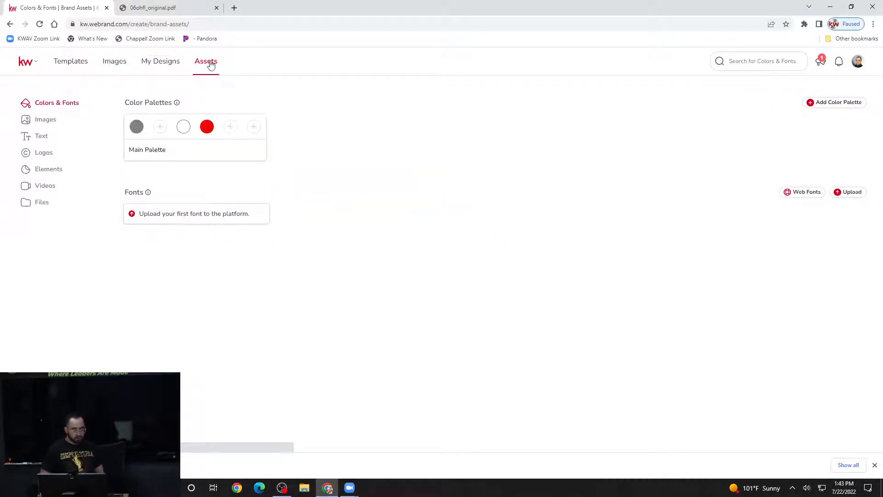
{"action": "left_click", "coordinate": [48, 123]}
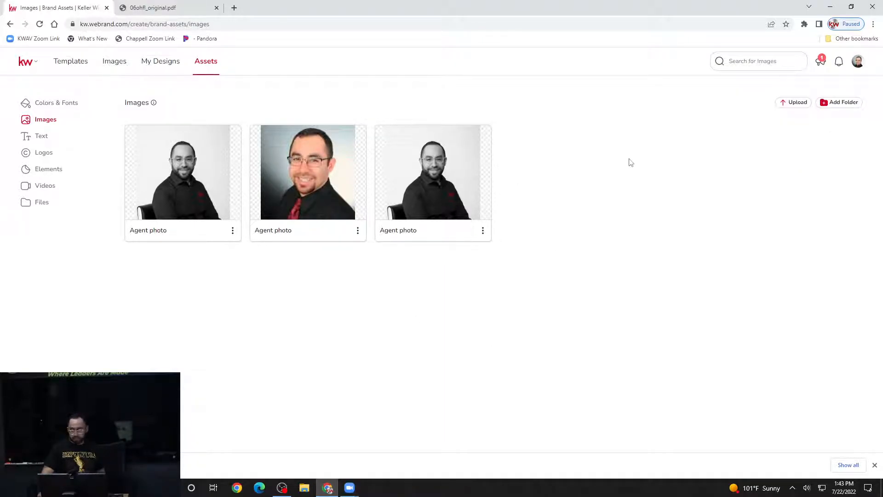
- Queue All Star Logo PNG.png (4.9 MB) from this computer for upload as 1 file
{"action": "left_click", "coordinate": [794, 103]}
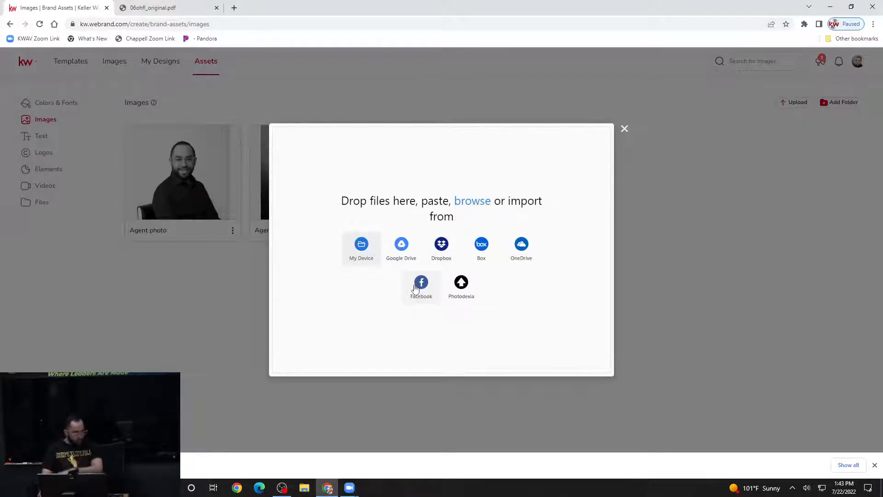
{"action": "left_click", "coordinate": [361, 246]}
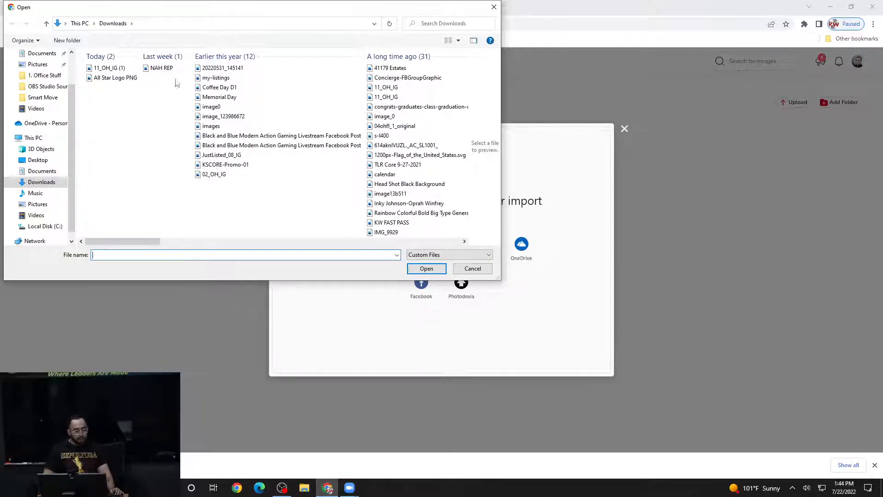
{"action": "left_click", "coordinate": [112, 78]}
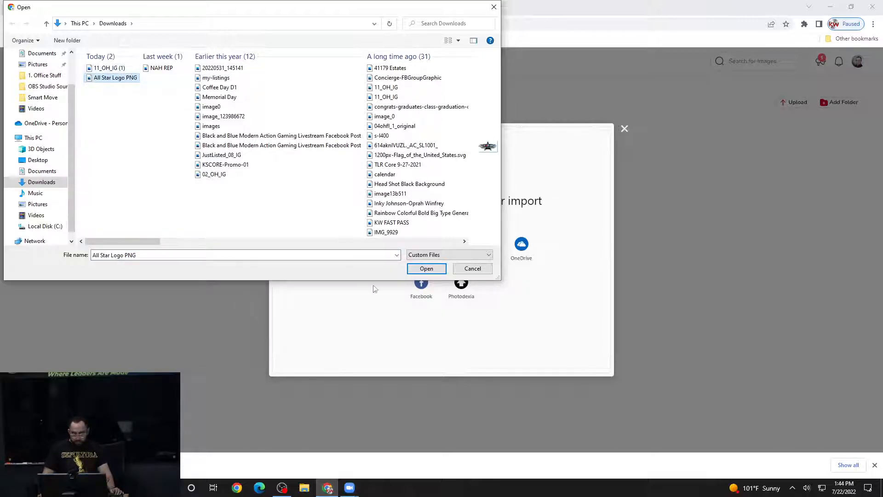
{"action": "left_click", "coordinate": [425, 269]}
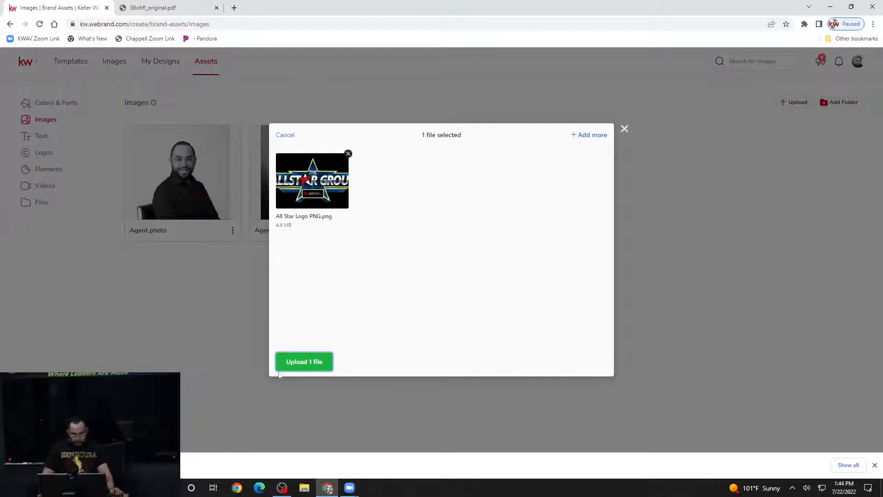
- Upload All Star Logo PNG.png so it shows first among the brand images
{"action": "left_click", "coordinate": [301, 363]}
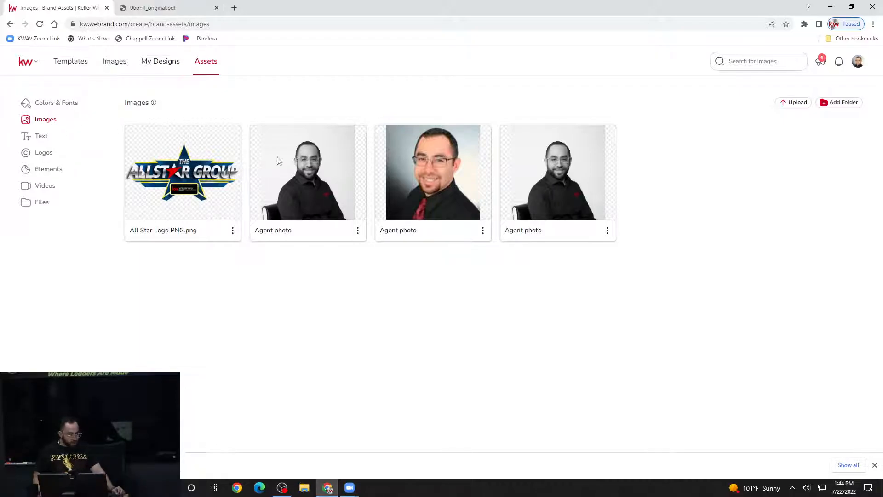
- Switch to the Logos library with eight office logos, including Antelope Valley, East Palmdale and Ridgecrest
{"action": "left_click", "coordinate": [45, 155]}
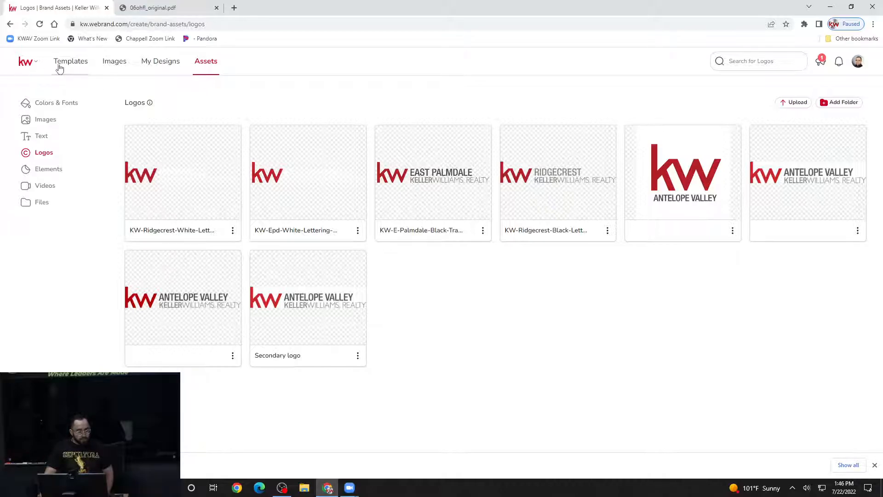
- Return to the Templates gallery on the 11 Open House templates and expand the Buyer category
{"action": "left_click", "coordinate": [80, 67]}
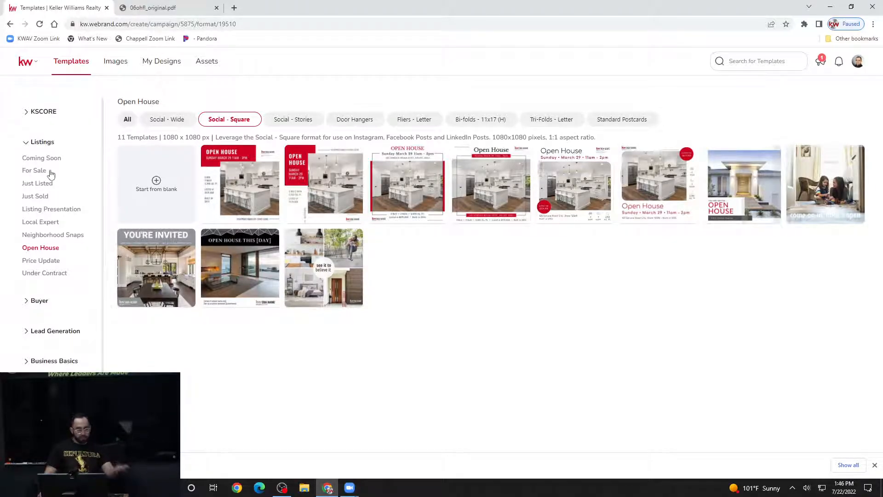
{"action": "scroll", "coordinate": [50, 207], "scroll_direction": "down", "scroll_amount": 2}
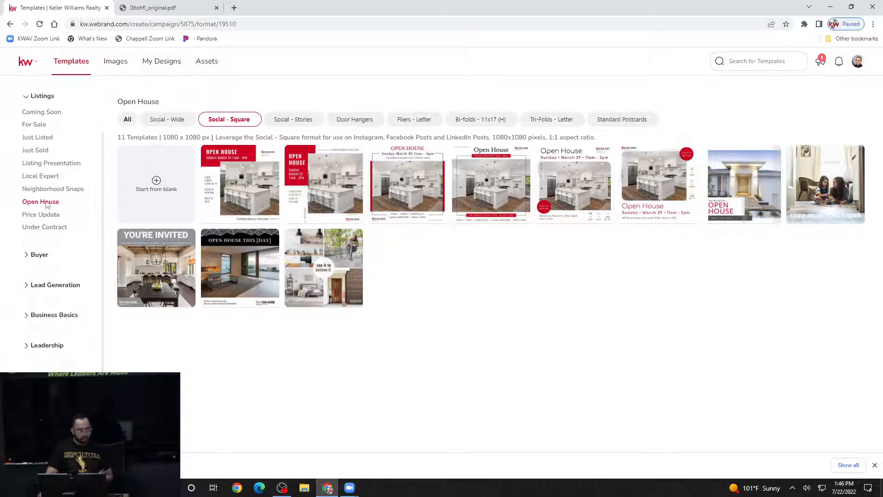
{"action": "left_click", "coordinate": [36, 222]}
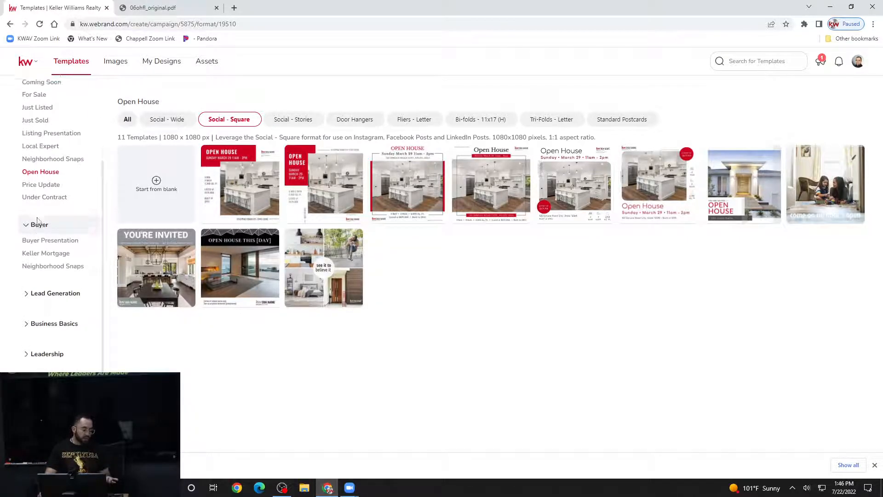
{"action": "scroll", "coordinate": [37, 222], "scroll_direction": "up", "scroll_amount": 1}
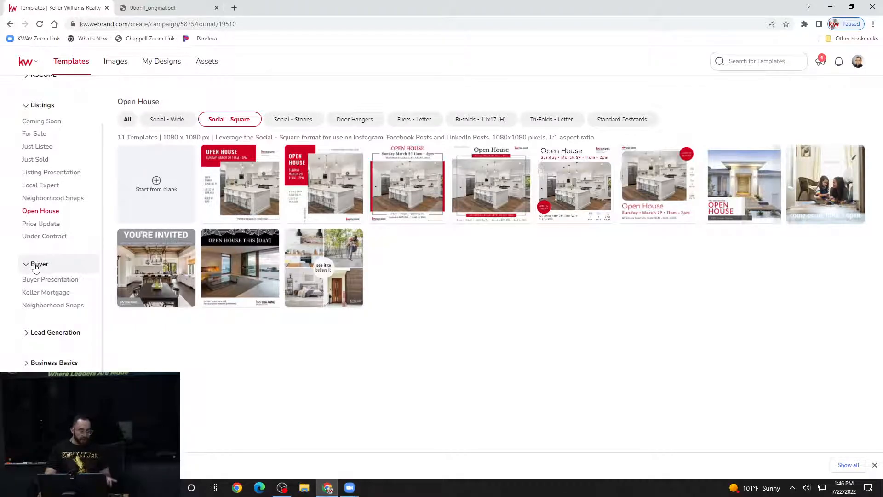
- Show the Listing Presentation category's 5 Booklets - Letter templates and browse the cards
{"action": "left_click", "coordinate": [65, 176]}
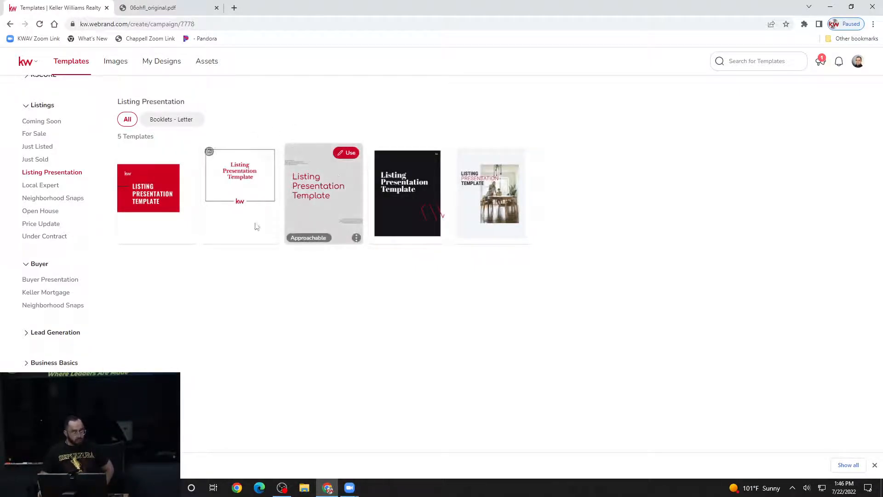
{"action": "scroll", "coordinate": [43, 221], "scroll_direction": "down", "scroll_amount": 1}
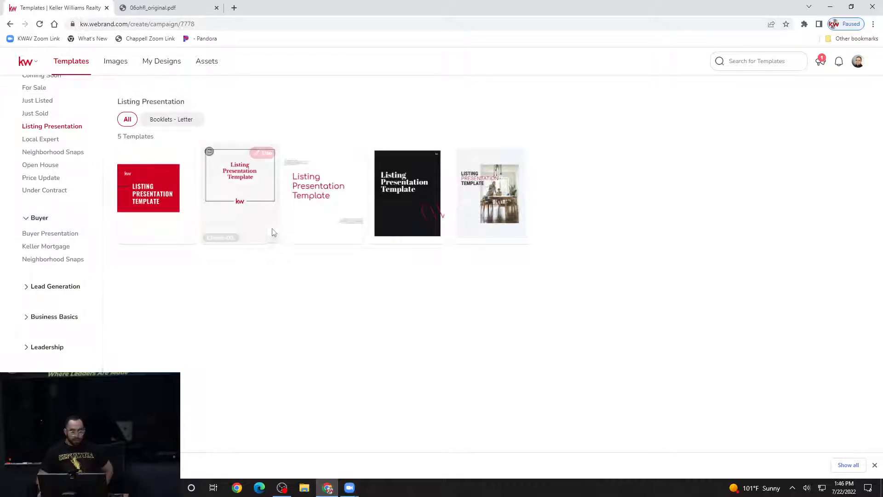
{"action": "mouse_move", "coordinate": [179, 160]}
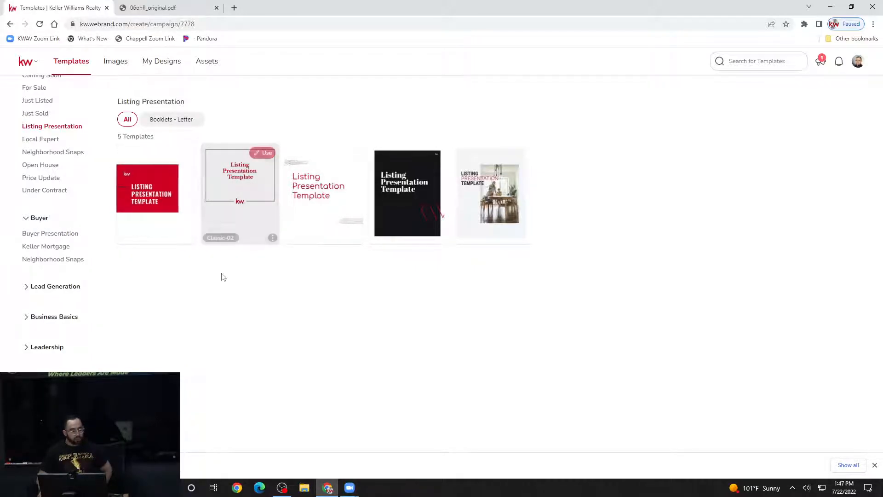
{"action": "mouse_move", "coordinate": [255, 224]}
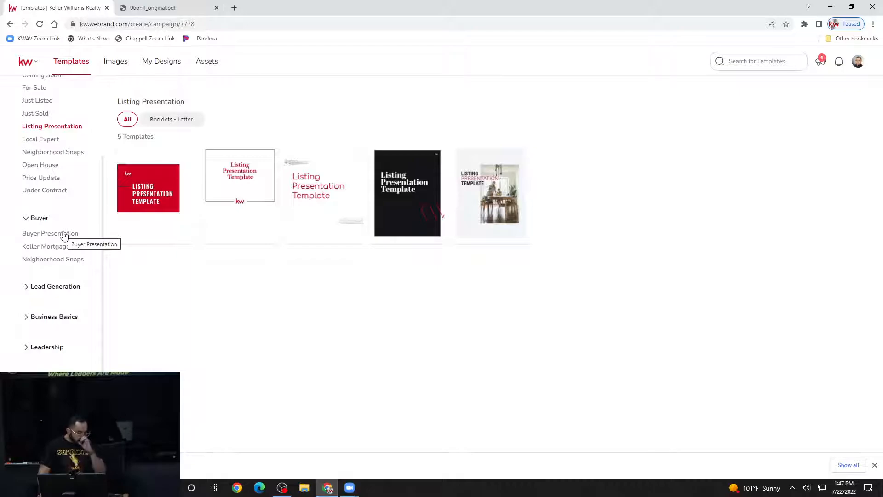
{"action": "scroll", "coordinate": [59, 258], "scroll_direction": "down", "scroll_amount": 1}
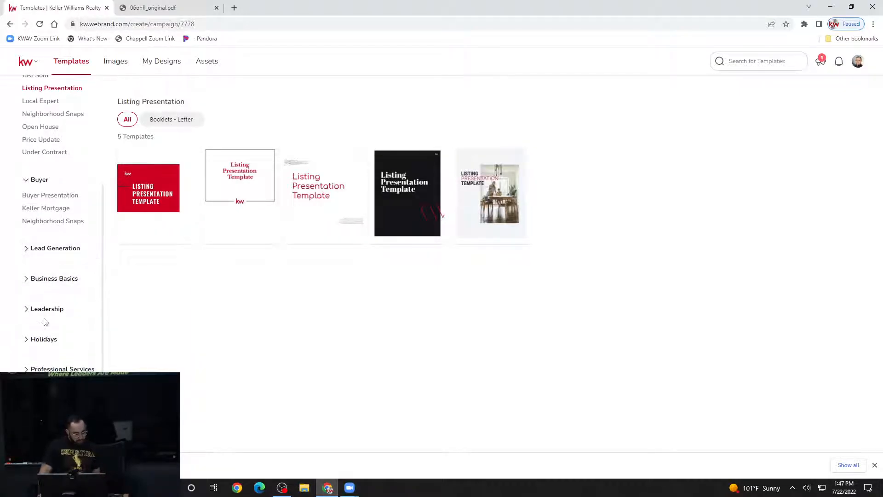
- Expand Business Basics and go through Business Cards to the 2 Email Signatures templates
{"action": "left_click", "coordinate": [64, 282]}
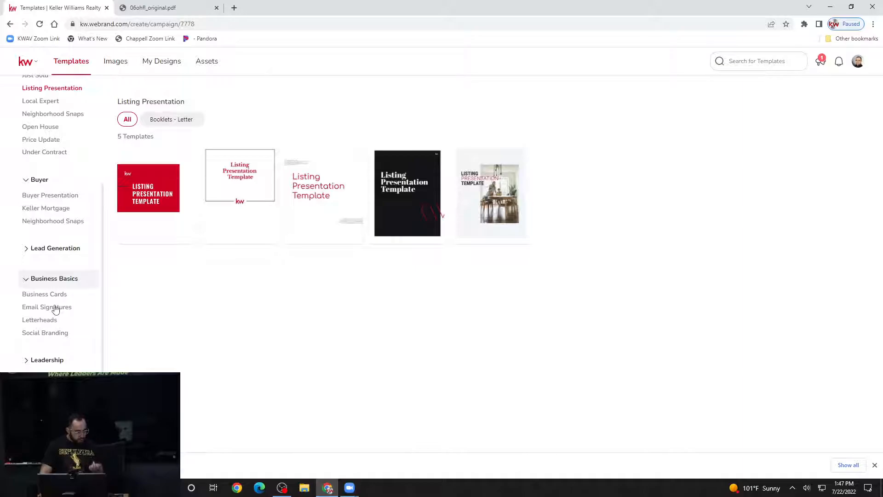
{"action": "left_click", "coordinate": [65, 295]}
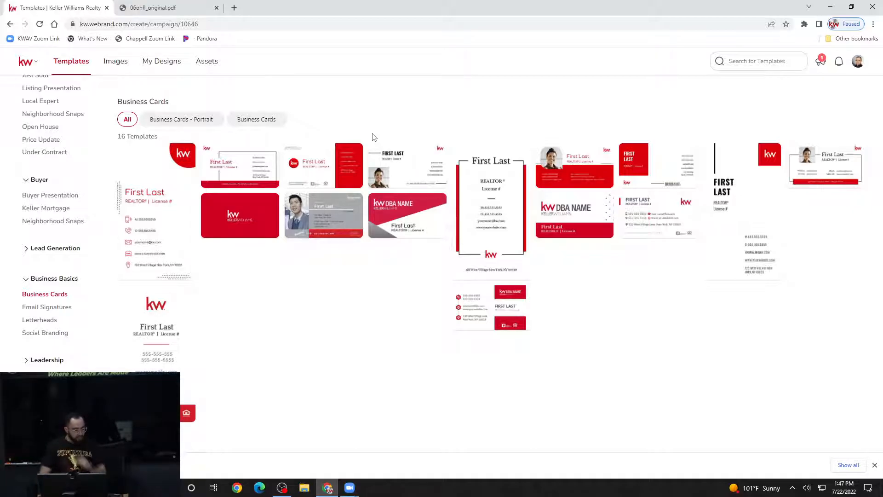
{"action": "left_click", "coordinate": [60, 309]}
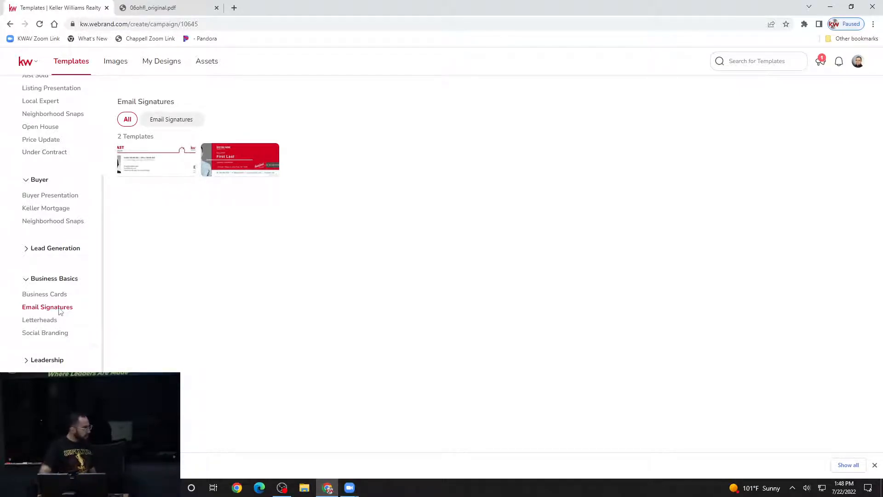
- Expand the Holidays category so it lists January through December
{"action": "scroll", "coordinate": [87, 300], "scroll_direction": "down", "scroll_amount": 1}
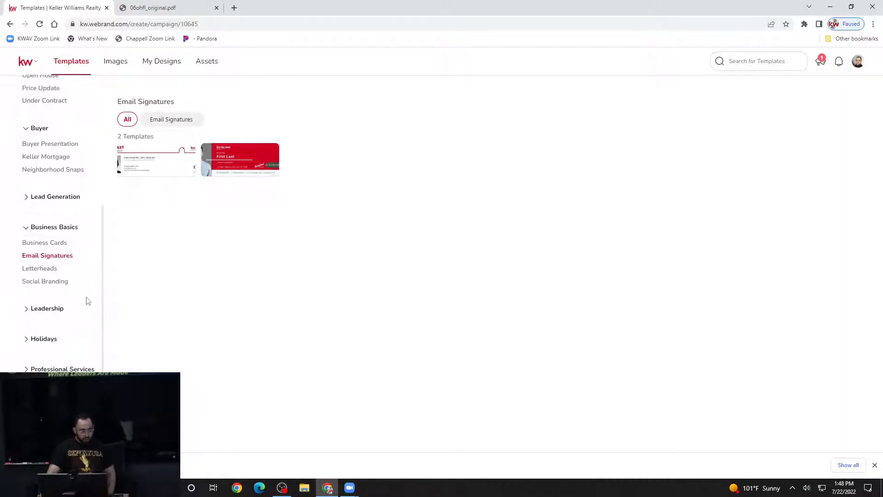
{"action": "left_click", "coordinate": [58, 341]}
{"action": "scroll", "coordinate": [59, 342], "scroll_direction": "down", "scroll_amount": 1}
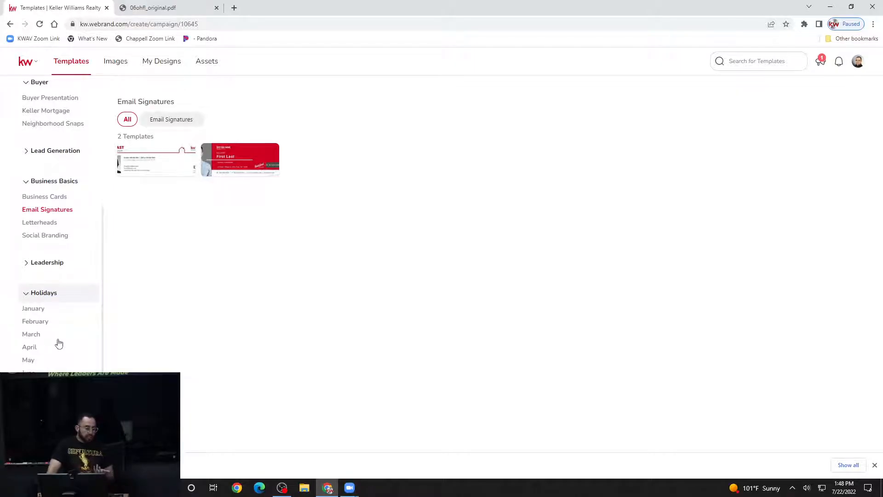
{"action": "scroll", "coordinate": [59, 343], "scroll_direction": "down", "scroll_amount": 2}
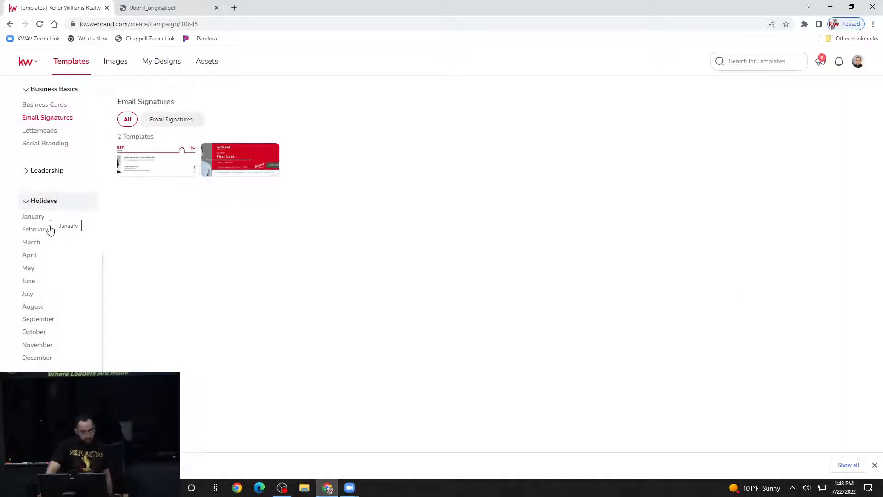
{"action": "left_click", "coordinate": [35, 298]}
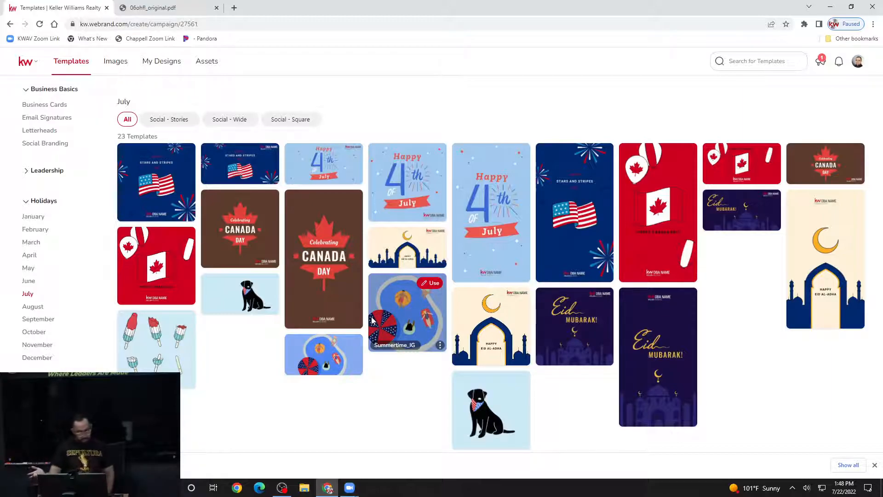
{"action": "left_click", "coordinate": [44, 308]}
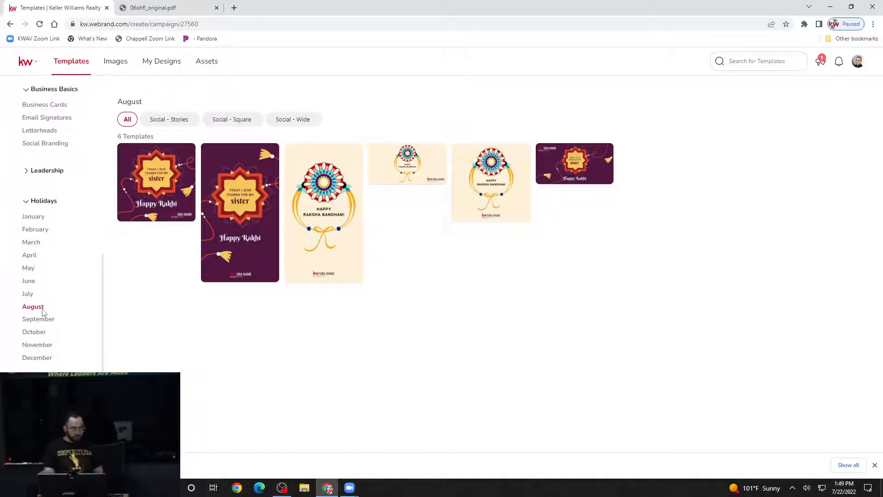
{"action": "scroll", "coordinate": [51, 301], "scroll_direction": "down", "scroll_amount": 1}
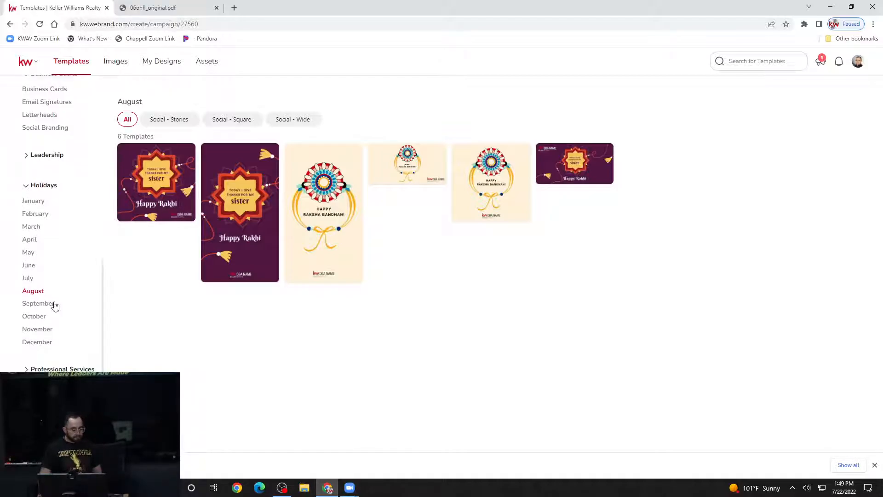
{"action": "scroll", "coordinate": [52, 307], "scroll_direction": "down", "scroll_amount": 5}
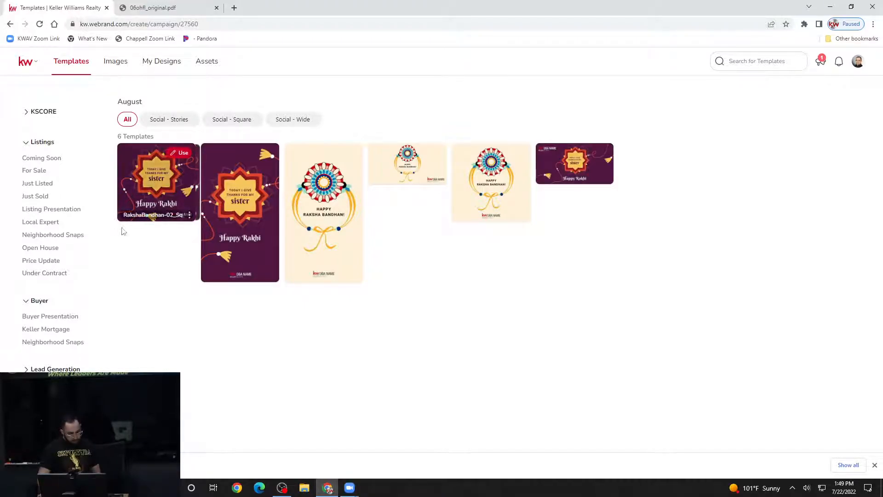
{"action": "scroll", "coordinate": [76, 243], "scroll_direction": "down", "scroll_amount": 6}
{"action": "scroll", "coordinate": [76, 242], "scroll_direction": "up", "scroll_amount": 6}
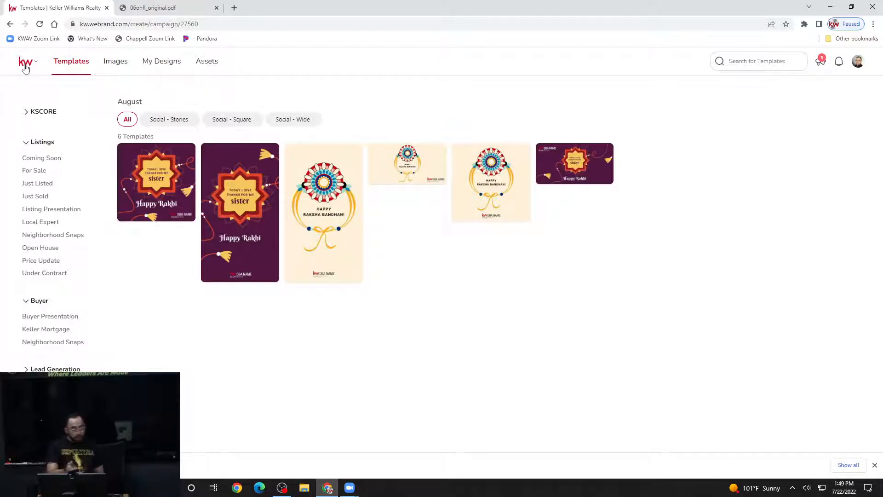
{"action": "left_click", "coordinate": [43, 184]}
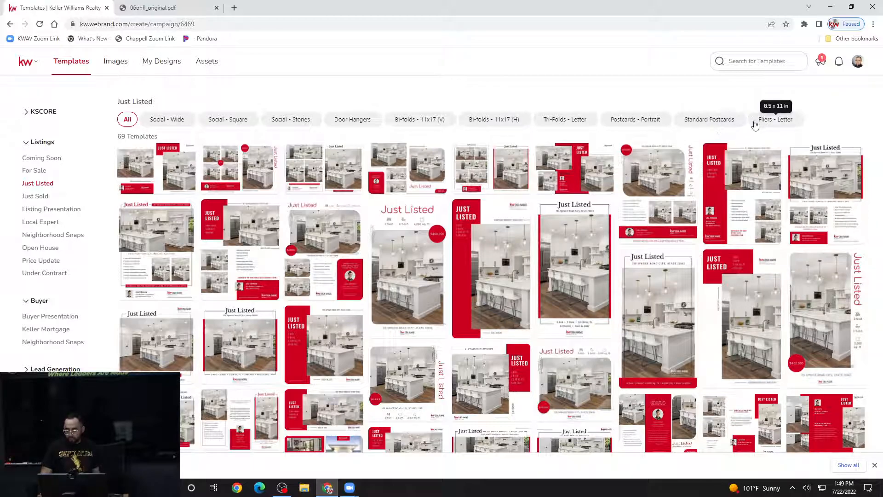
{"action": "left_click", "coordinate": [657, 121]}
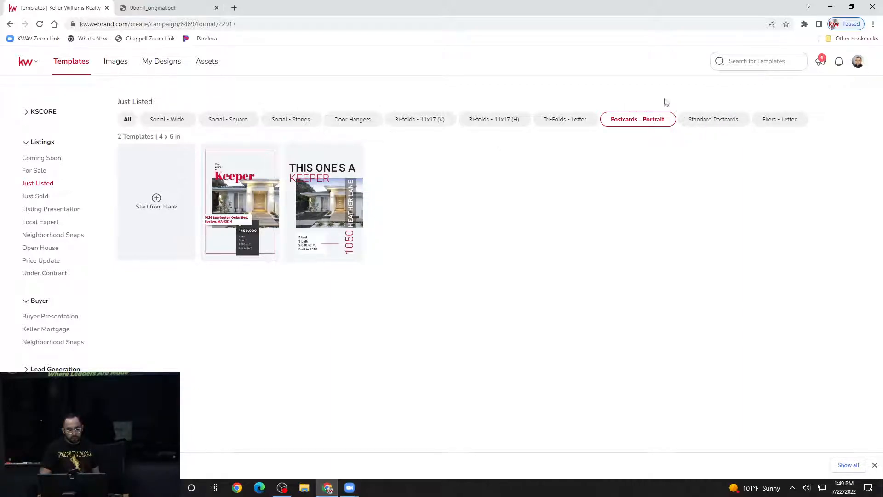
{"action": "left_click", "coordinate": [720, 120]}
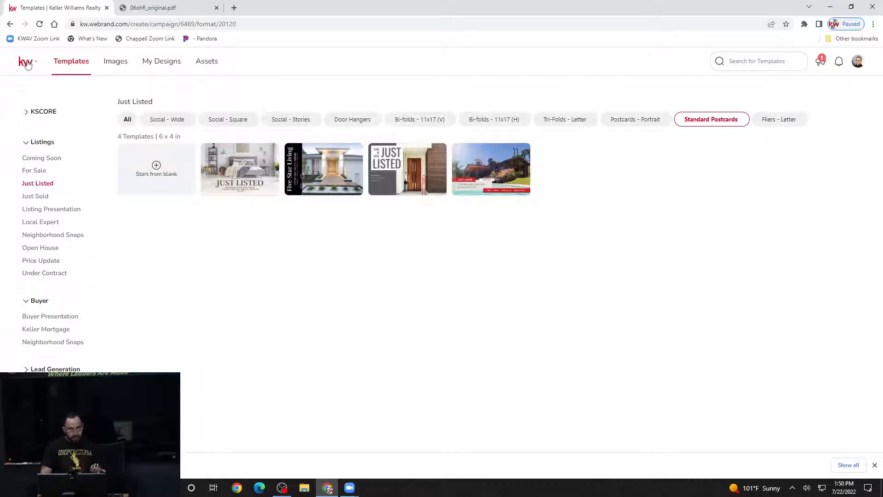
{"action": "left_click", "coordinate": [27, 64]}
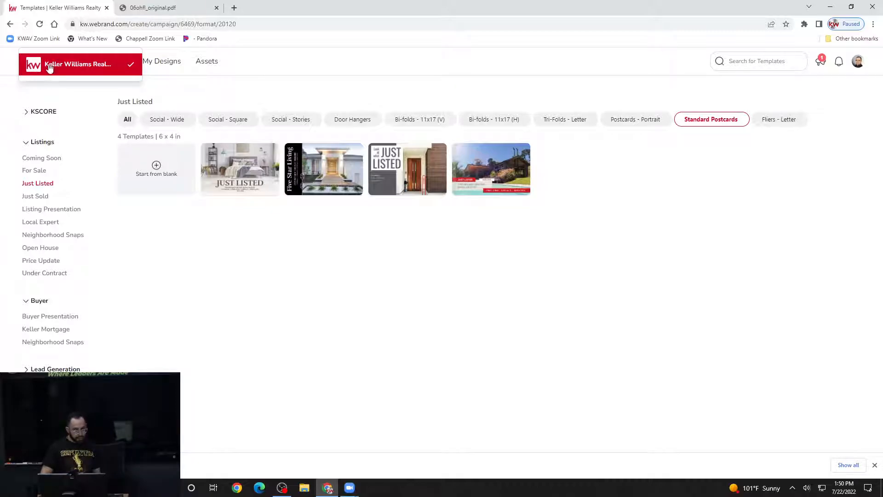
{"action": "left_click", "coordinate": [215, 77]}
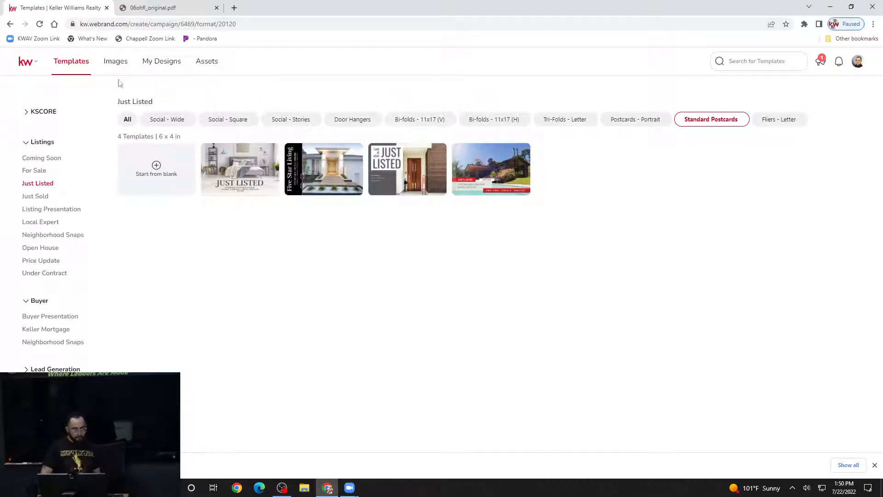
{"action": "left_click", "coordinate": [28, 66]}
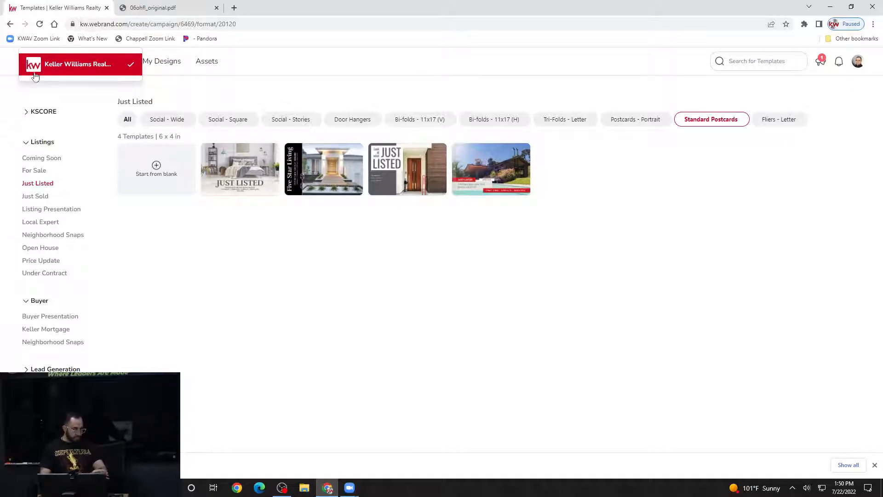
{"action": "left_click", "coordinate": [37, 71]}
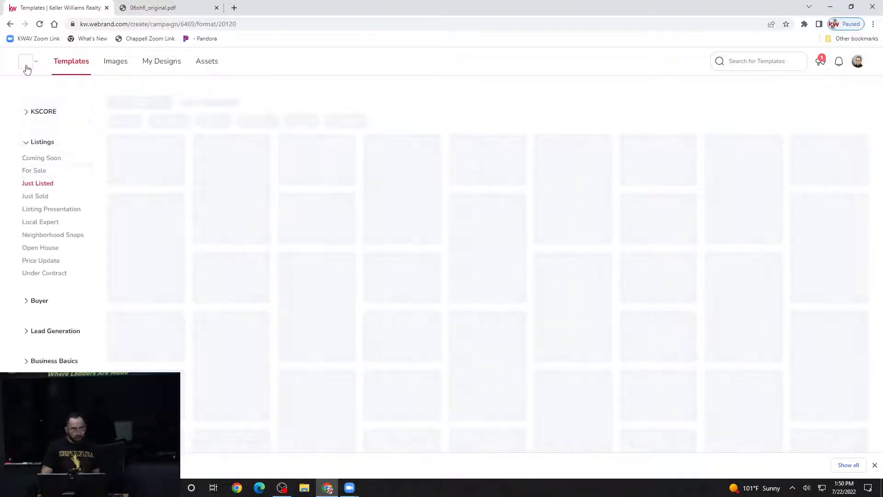
- Choose the Keller Williams brand and go to agent.kw.com
{"action": "left_click", "coordinate": [26, 67]}
{"action": "left_click", "coordinate": [29, 68]}
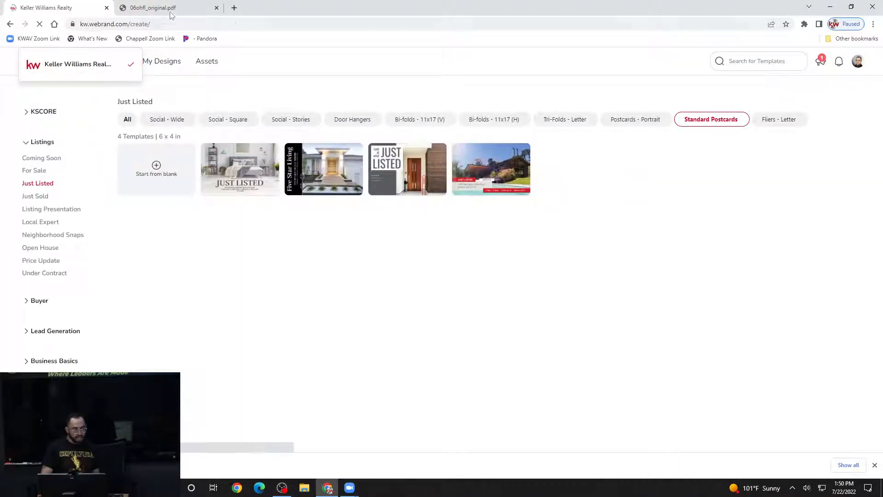
{"action": "left_click", "coordinate": [165, 23]}
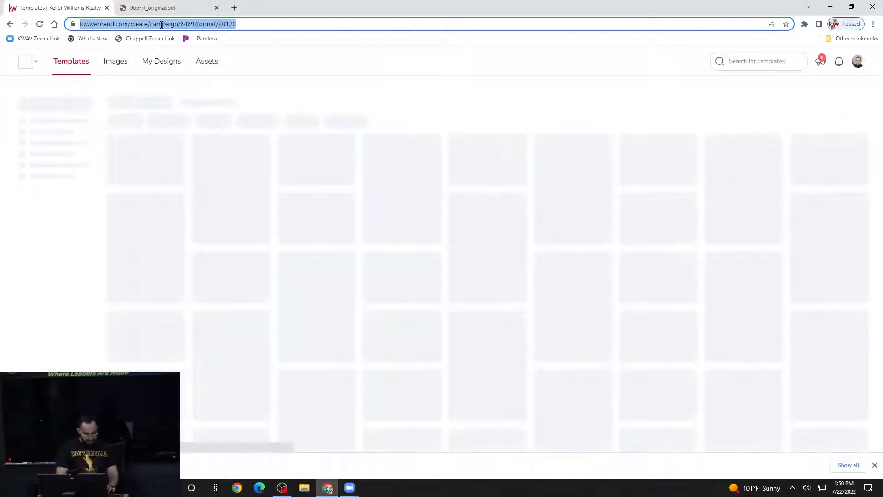
{"action": "type", "text": "age"}
{"action": "type", "text": "nt"}
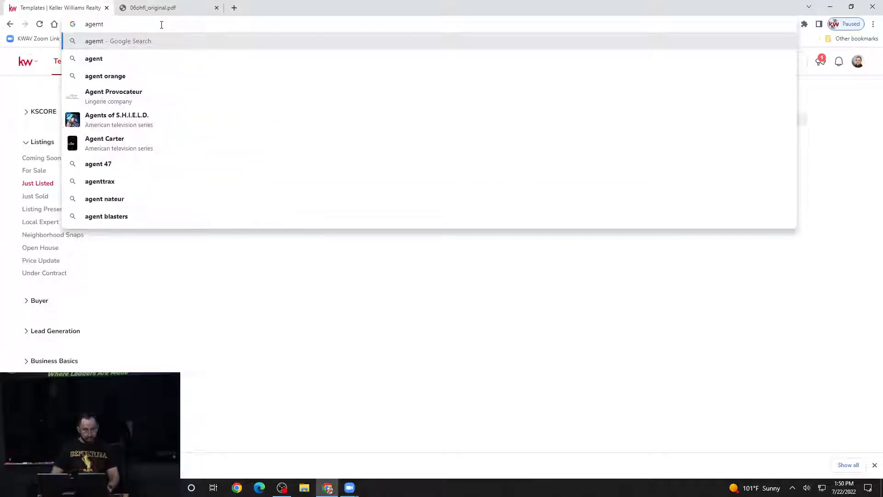
{"action": "key", "text": "BackSpace"}
{"action": "key", "text": "BackSpace"}
{"action": "type", "text": "nt"}
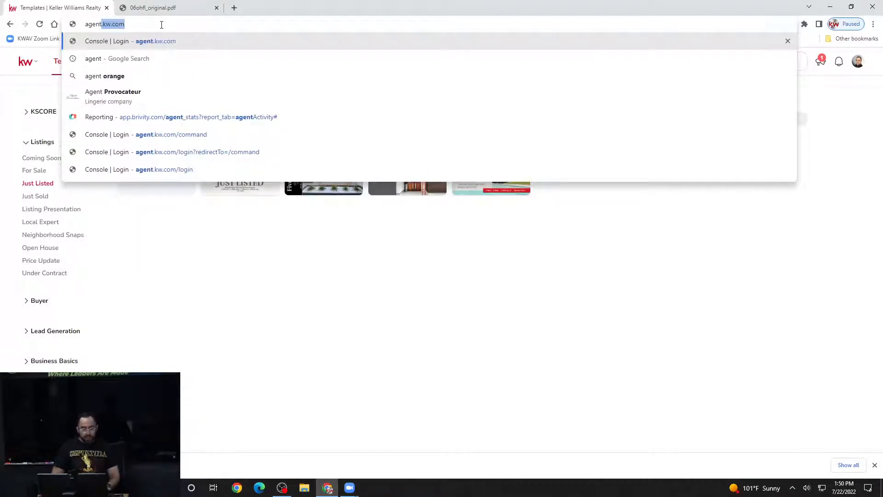
{"action": "key", "text": "Return"}
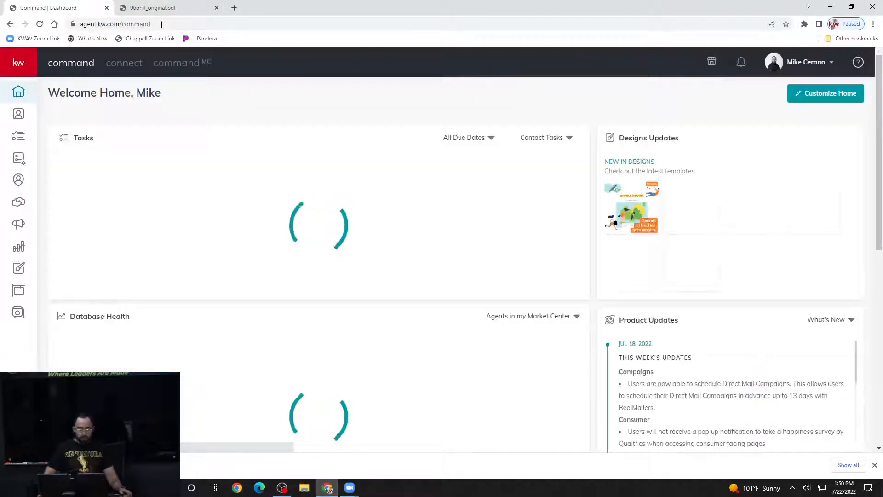
- Close the PDF tab and highlight kw.com in the web address
{"action": "left_click", "coordinate": [216, 8]}
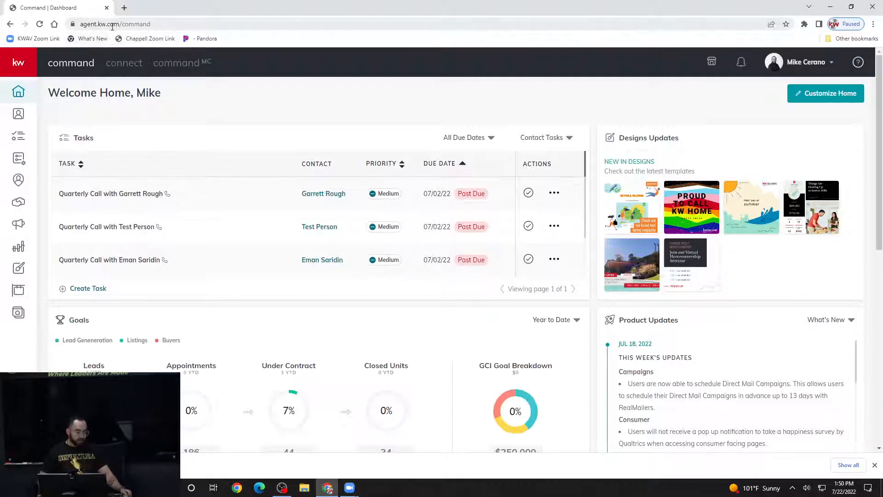
{"action": "left_click_drag", "start_coordinate": [119, 24], "coordinate": [95, 26]}
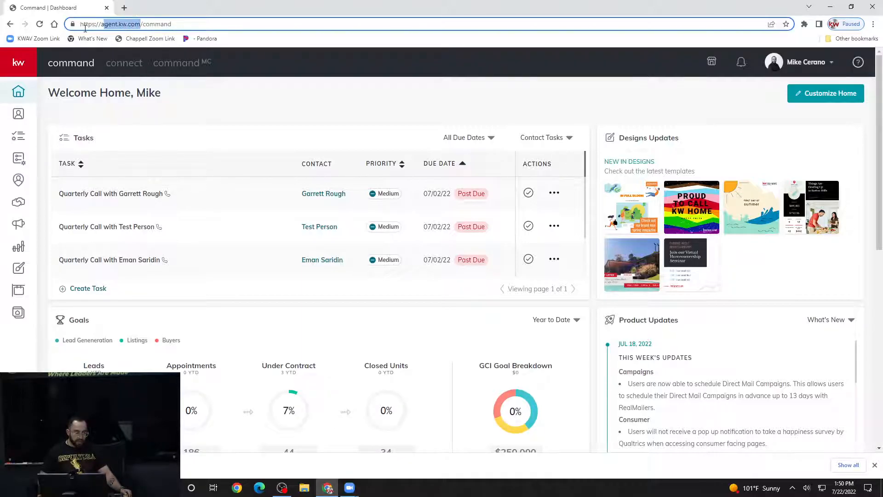
{"action": "left_click", "coordinate": [177, 94]}
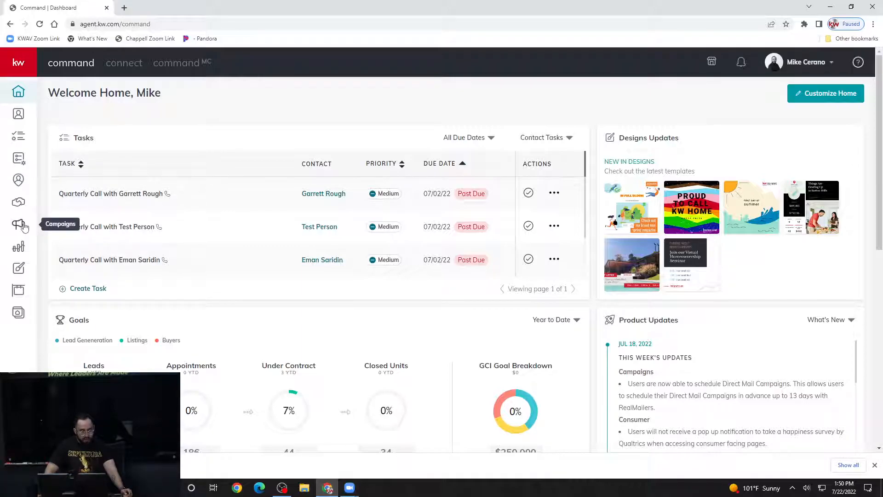
- Go to Campaigns, switch to the Direct Mail list and start a new campaign
{"action": "left_click", "coordinate": [20, 225]}
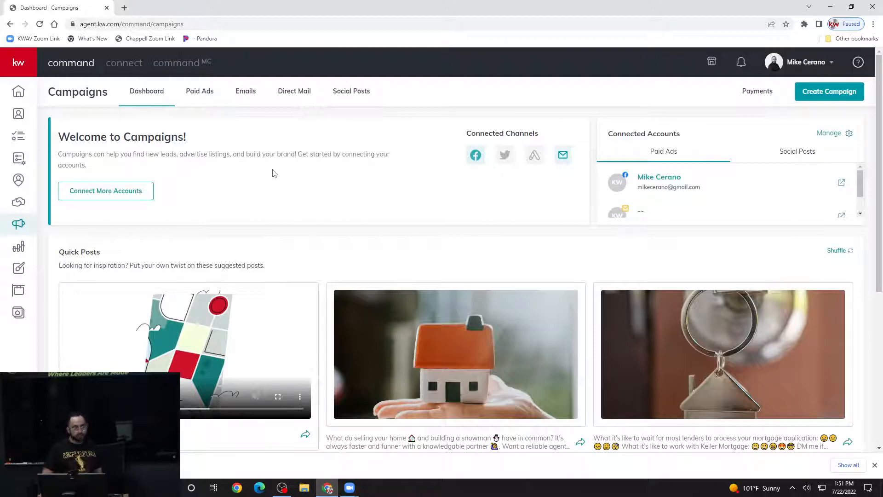
{"action": "left_click", "coordinate": [294, 91]}
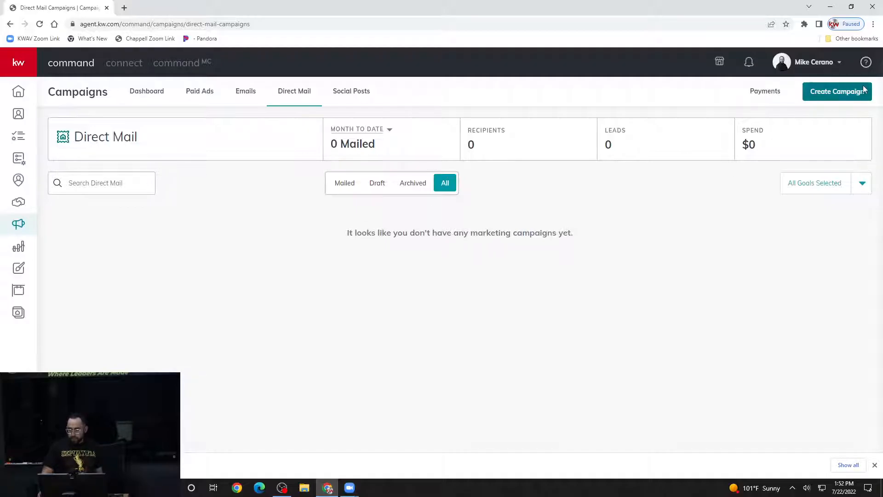
{"action": "left_click", "coordinate": [833, 94]}
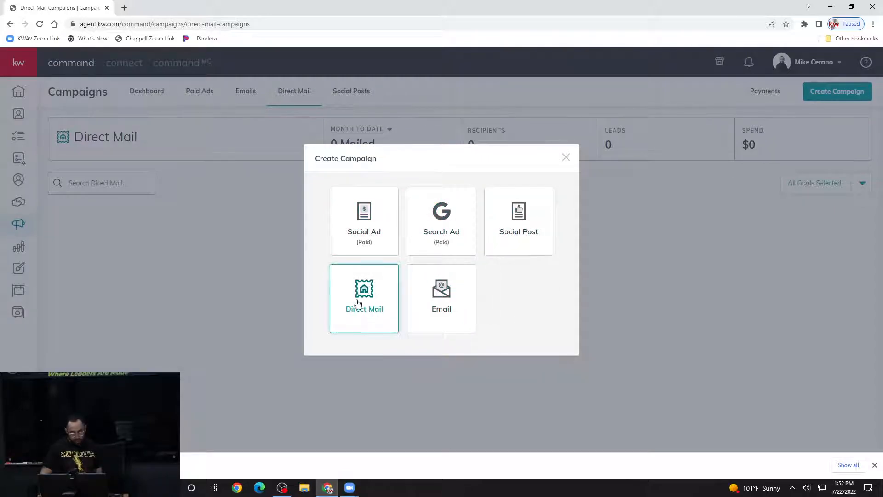
{"action": "left_click", "coordinate": [372, 292]}
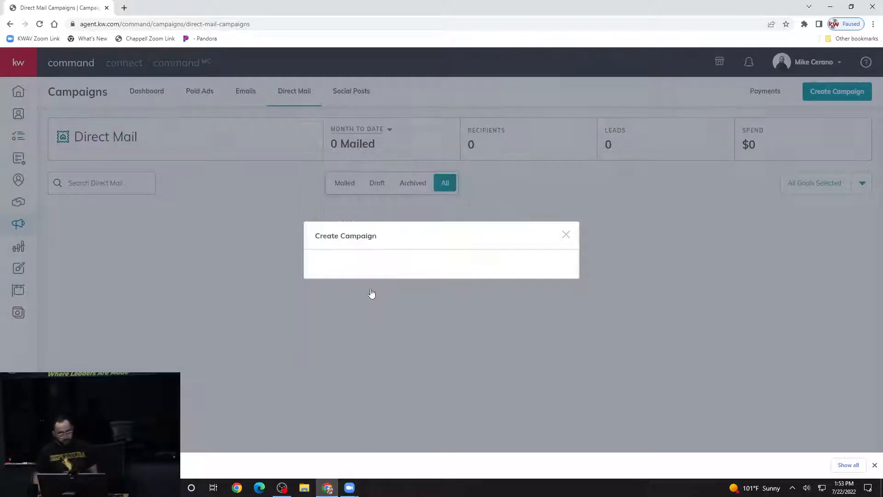
{"action": "left_click", "coordinate": [357, 128]}
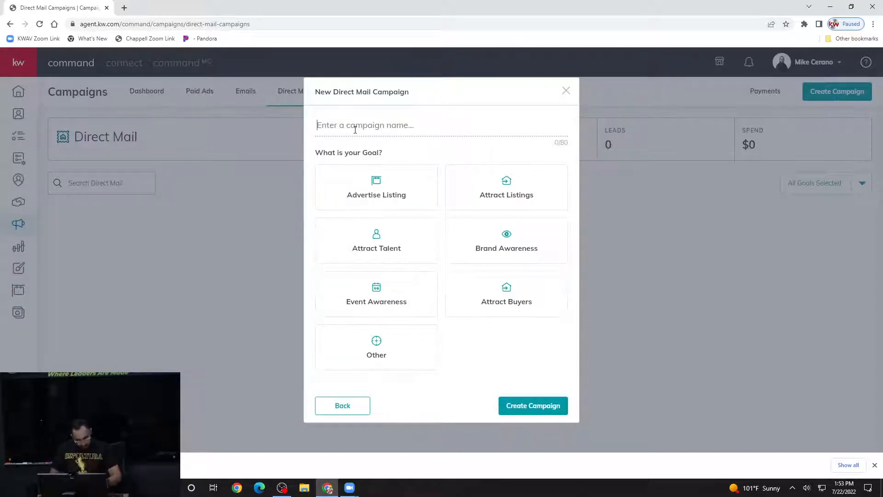
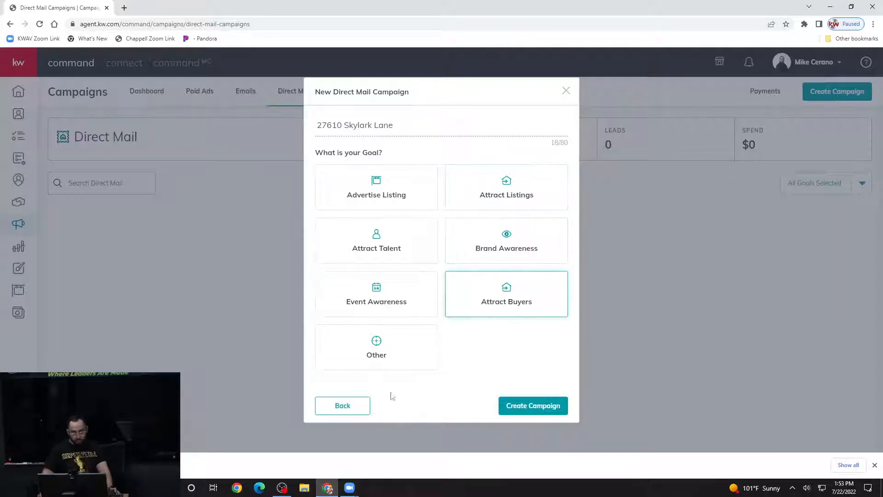
{"action": "left_click", "coordinate": [405, 193]}
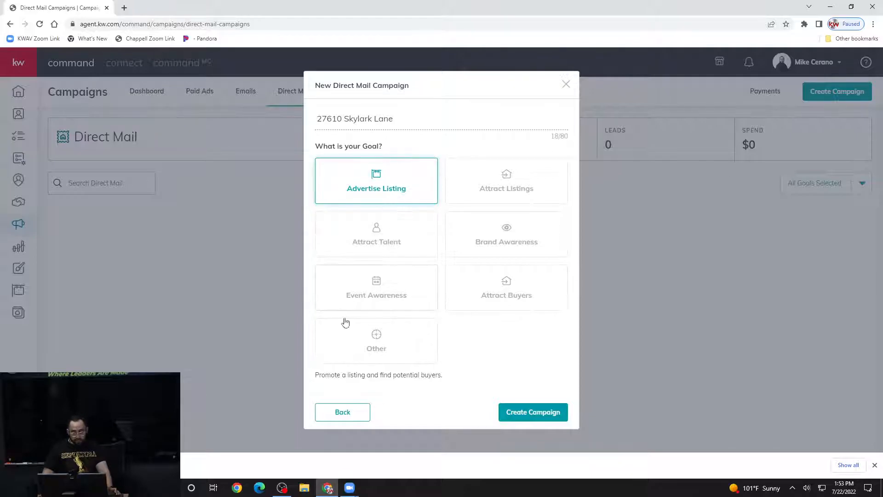
- Create the campaign, search All Listings for 27610, and select the Santa Clarita Skylark Lane listing
{"action": "left_click", "coordinate": [532, 412]}
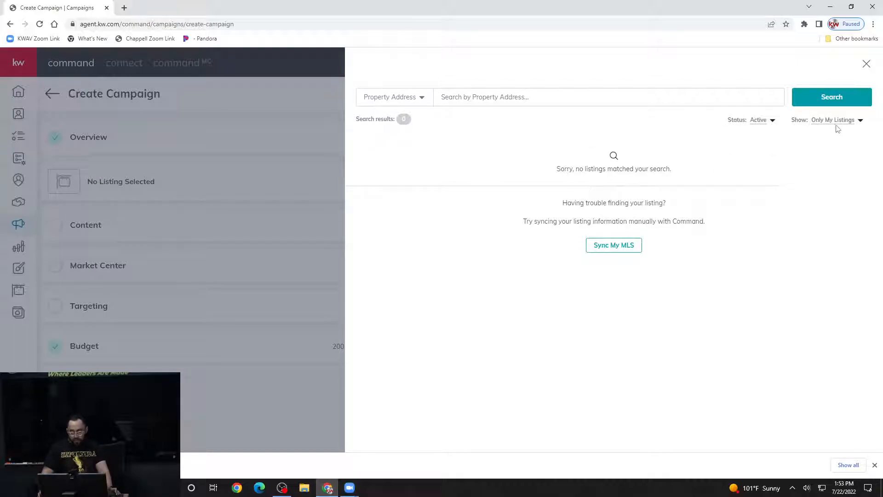
{"action": "left_click", "coordinate": [851, 121]}
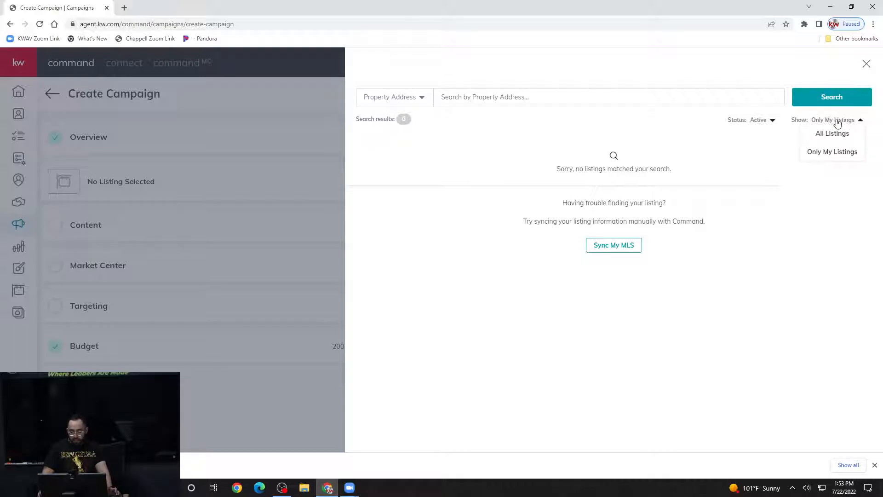
{"action": "left_click", "coordinate": [827, 133]}
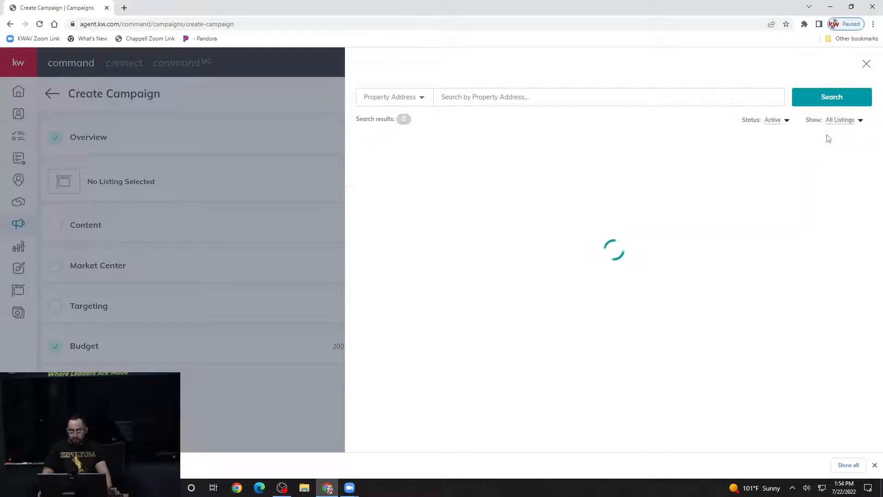
{"action": "left_click", "coordinate": [619, 94]}
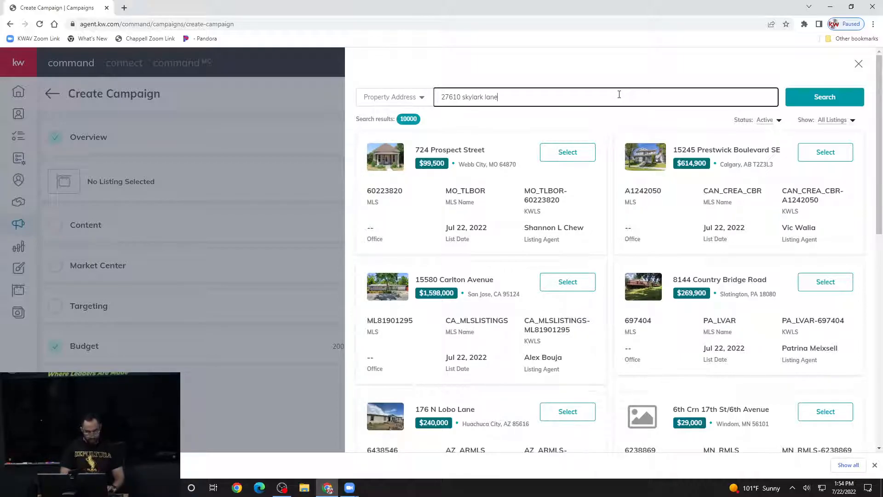
{"action": "key", "text": "Return"}
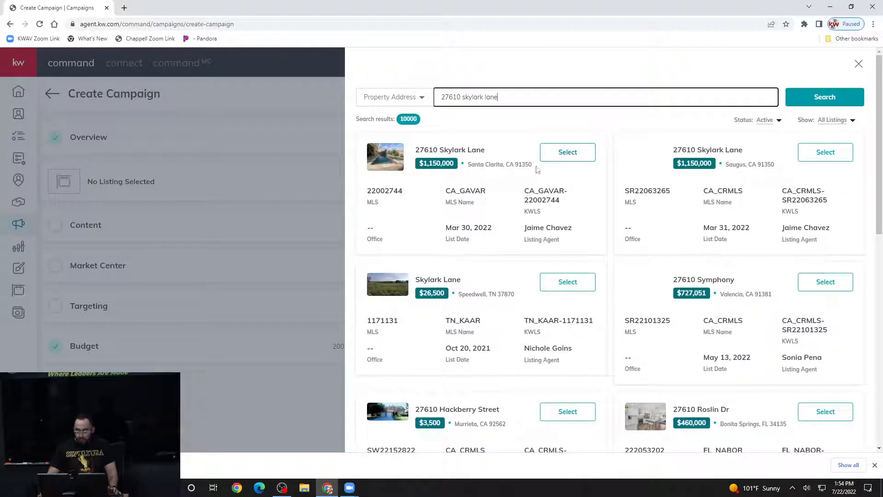
{"action": "left_click", "coordinate": [576, 152]}
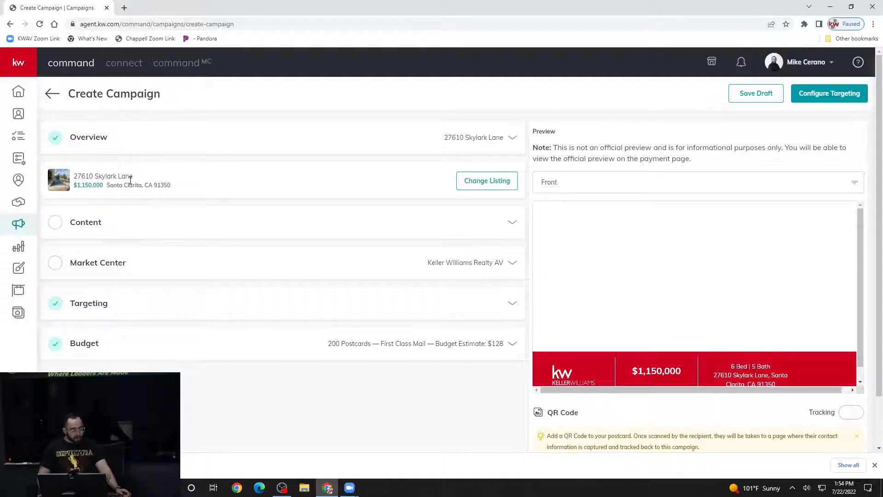
- Expand the content settings and keep the Compact Template 4 x 6 inches
{"action": "left_click", "coordinate": [84, 226]}
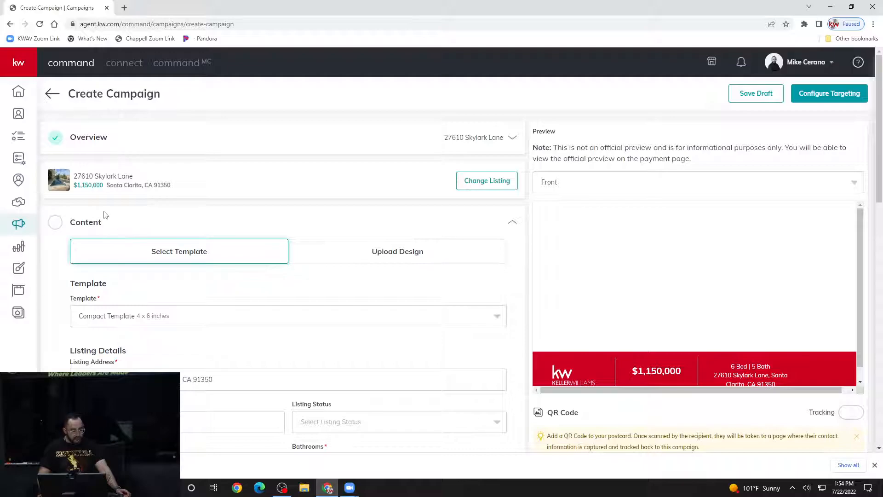
{"action": "scroll", "coordinate": [103, 213], "scroll_direction": "down", "scroll_amount": 1}
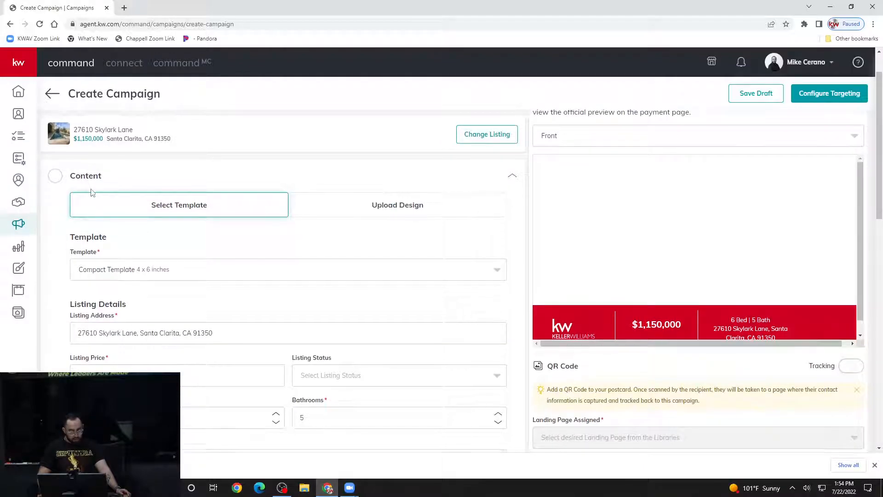
{"action": "scroll", "coordinate": [92, 190], "scroll_direction": "down", "scroll_amount": 1}
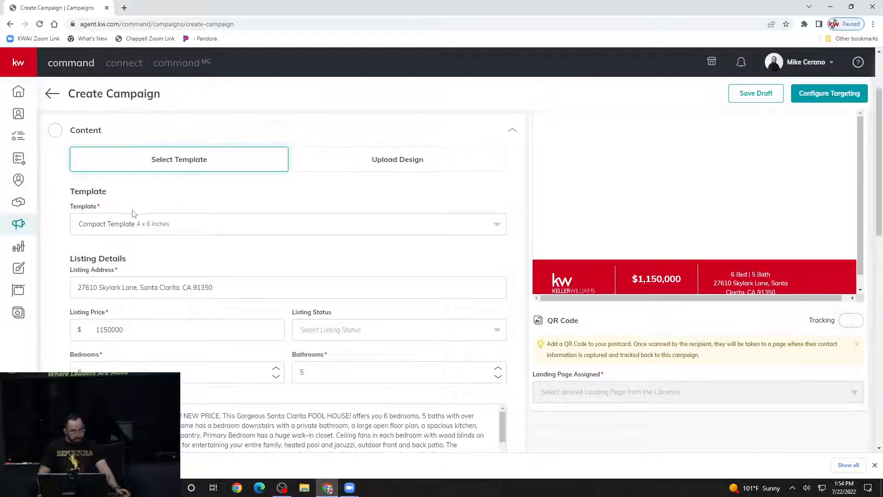
{"action": "scroll", "coordinate": [168, 184], "scroll_direction": "down", "scroll_amount": 1}
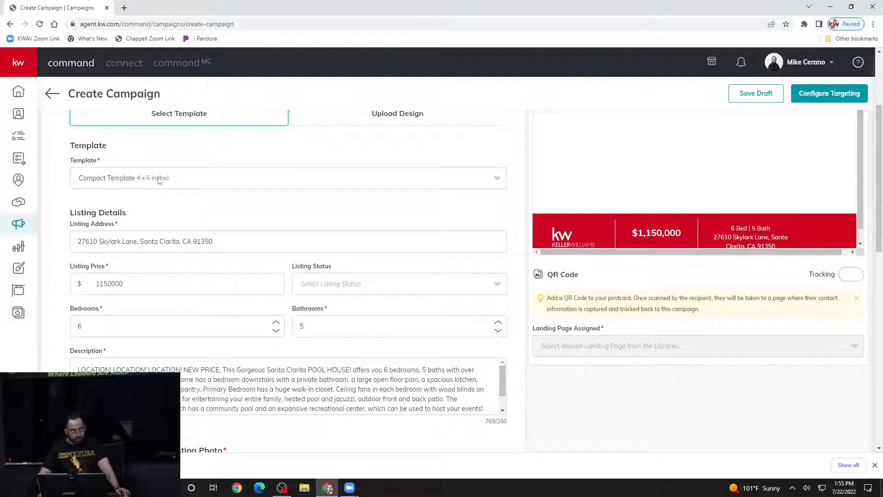
{"action": "scroll", "coordinate": [149, 153], "scroll_direction": "up", "scroll_amount": 1}
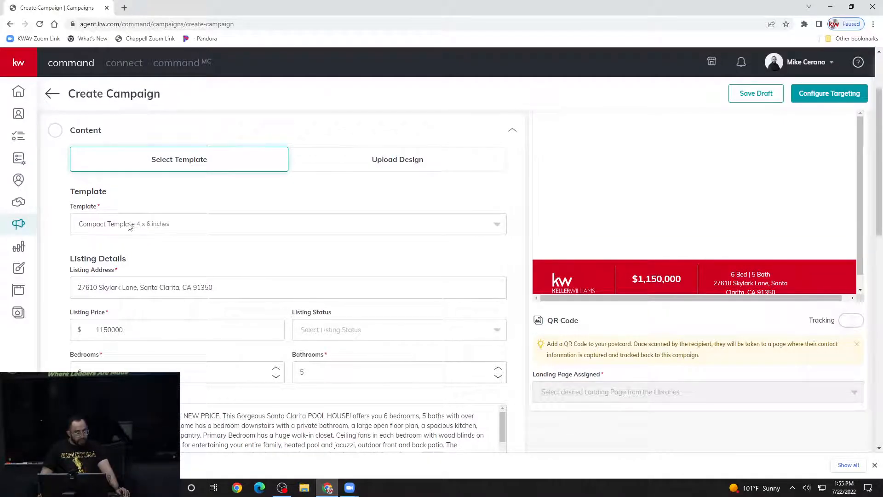
{"action": "left_click", "coordinate": [152, 227]}
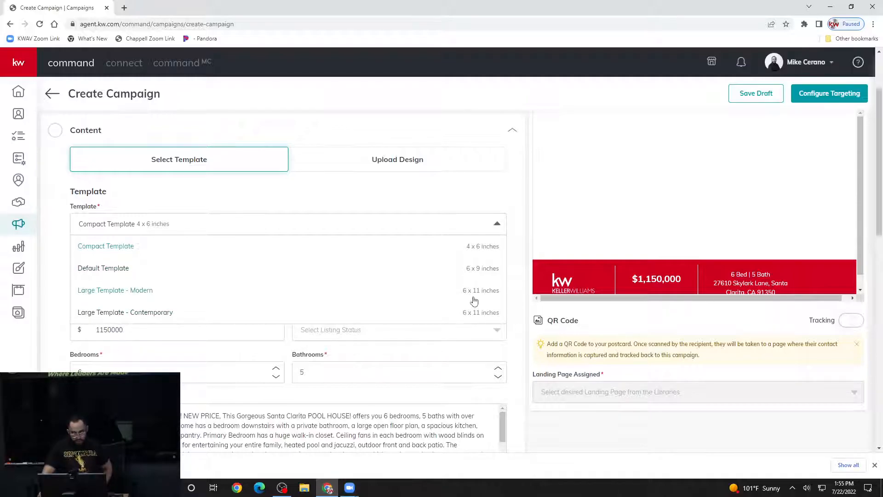
{"action": "left_click", "coordinate": [497, 227]}
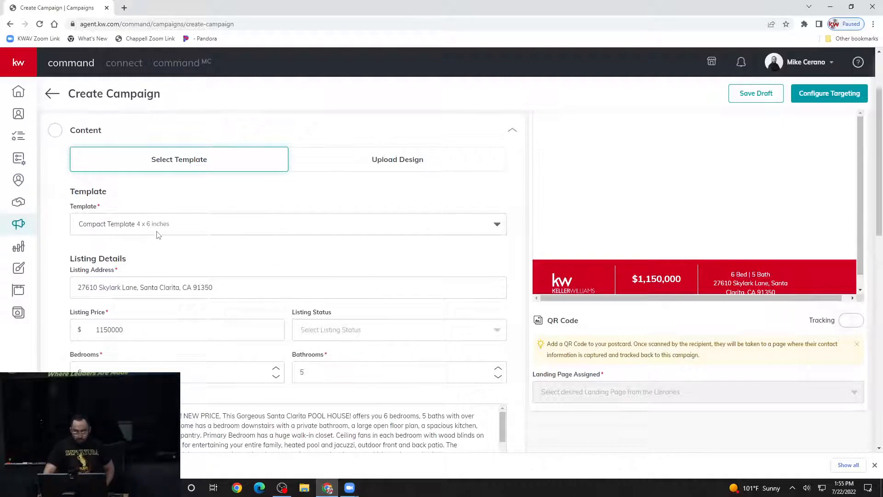
- Bring up the Listing Status choices beside the listing price
{"action": "scroll", "coordinate": [159, 234], "scroll_direction": "down", "scroll_amount": 1}
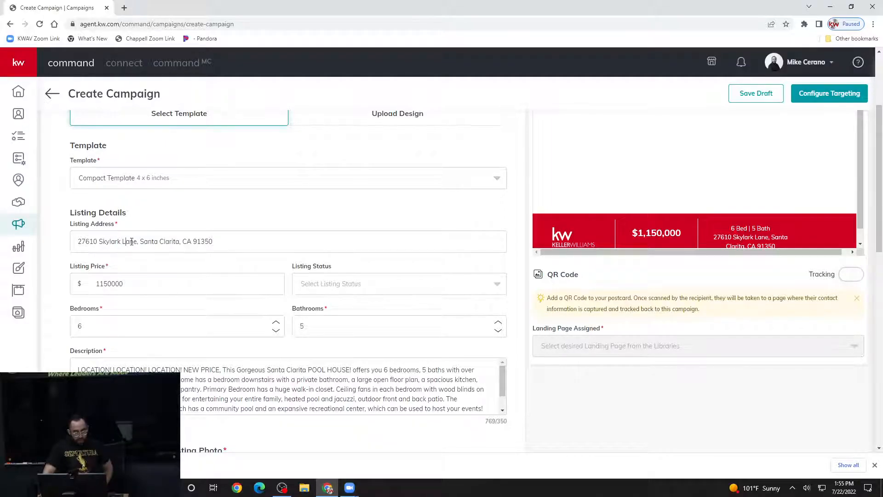
{"action": "scroll", "coordinate": [131, 241], "scroll_direction": "down", "scroll_amount": 1}
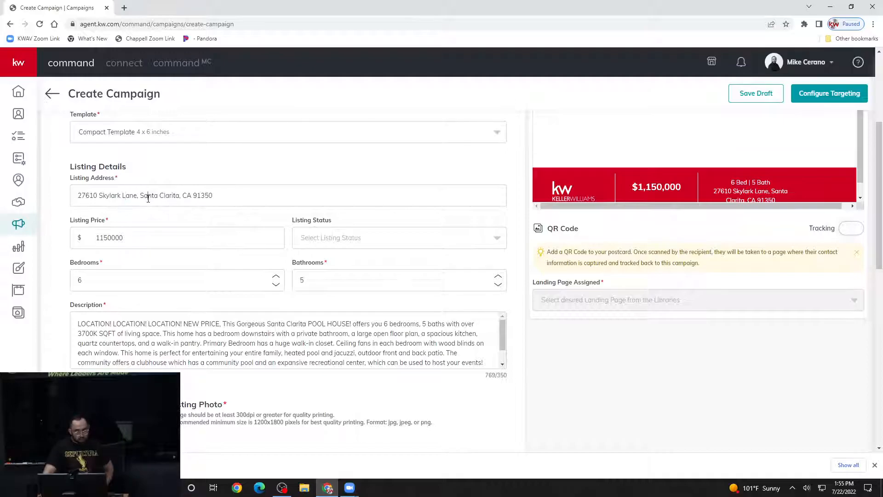
{"action": "left_click", "coordinate": [109, 237]}
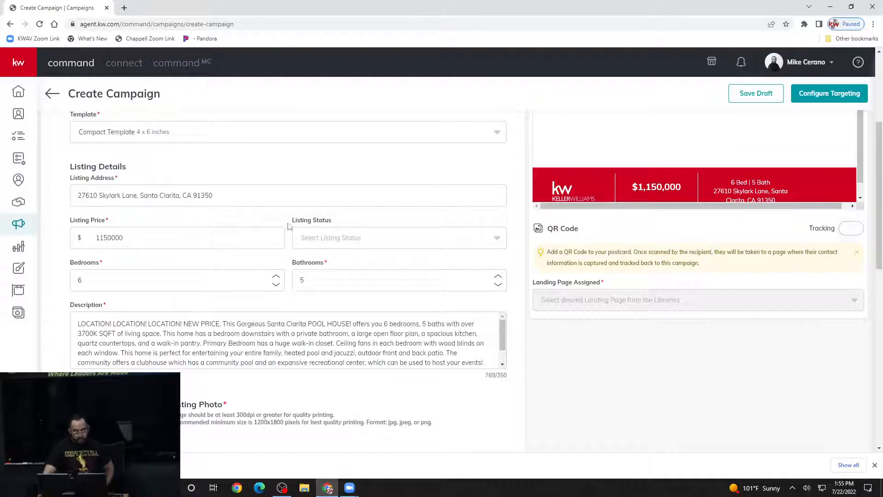
{"action": "left_click", "coordinate": [350, 237]}
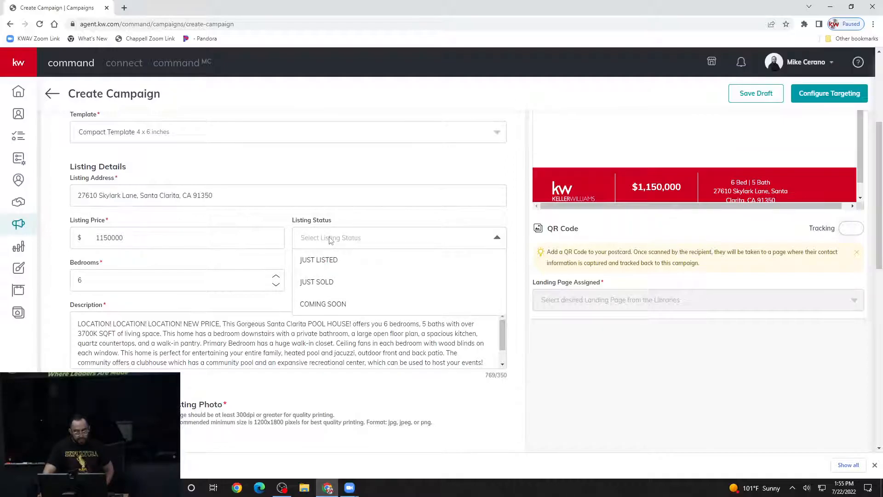
- Set the listing status to JUST LISTED
{"action": "left_click", "coordinate": [331, 260]}
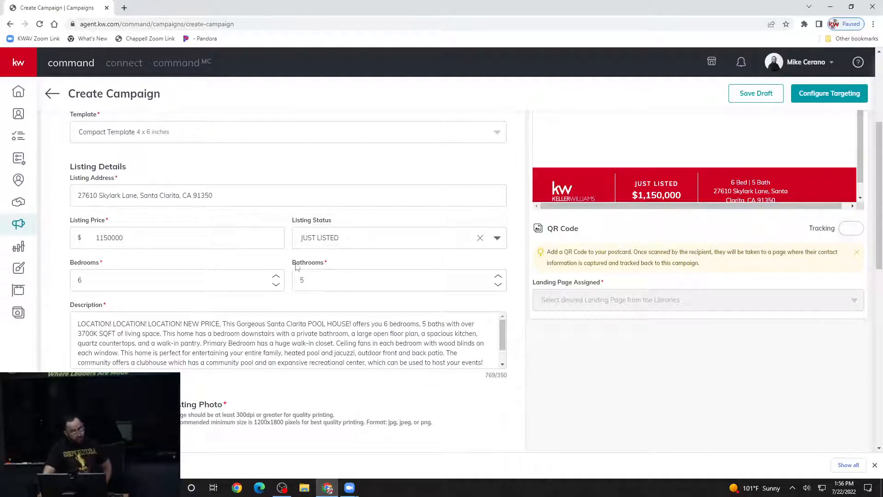
{"action": "scroll", "coordinate": [272, 269], "scroll_direction": "down", "scroll_amount": 1}
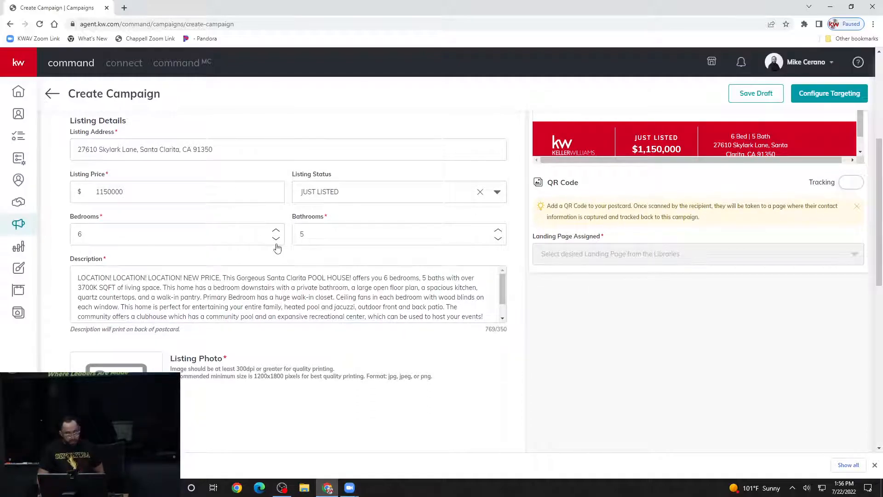
{"action": "scroll", "coordinate": [276, 246], "scroll_direction": "down", "scroll_amount": 1}
{"action": "scroll", "coordinate": [276, 246], "scroll_direction": "up", "scroll_amount": 1}
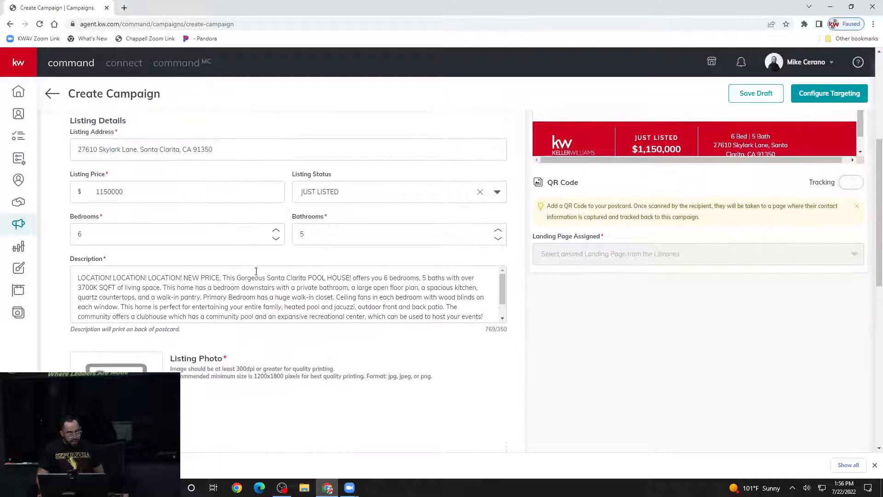
- Review the Description box, whose counter shows 769 against the 350-character limit
{"action": "left_click", "coordinate": [249, 288]}
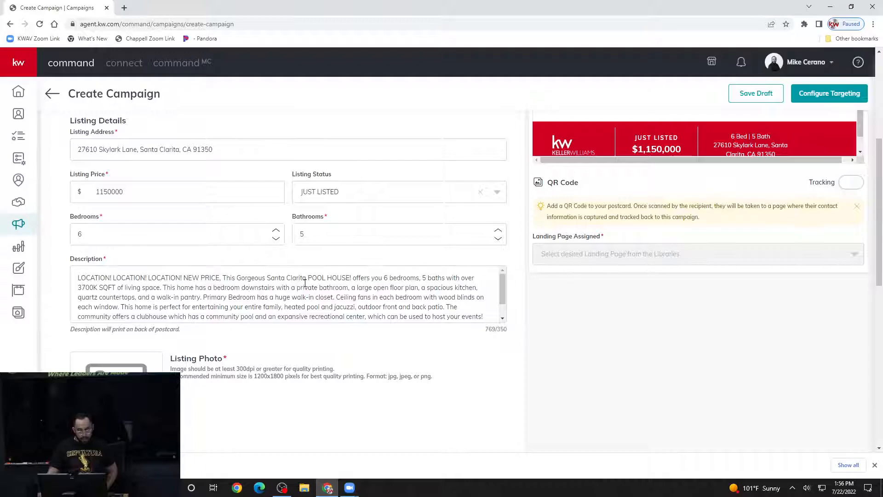
{"action": "scroll", "coordinate": [292, 286], "scroll_direction": "down", "scroll_amount": 2}
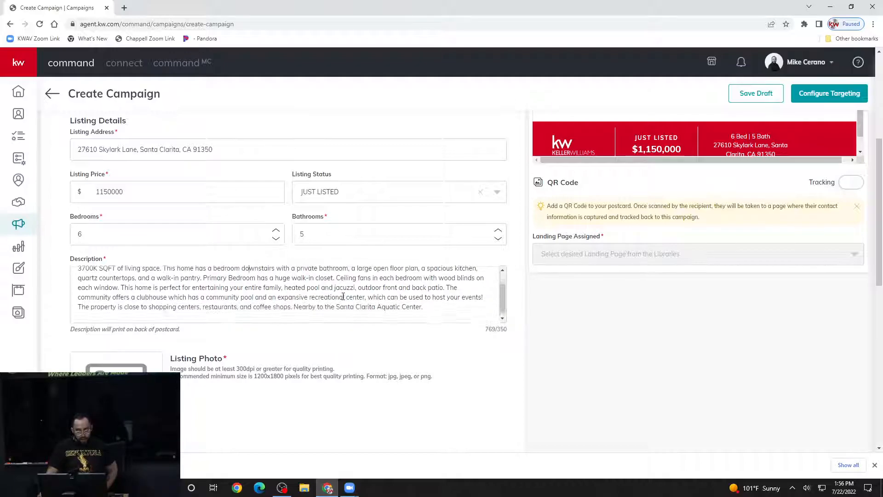
{"action": "scroll", "coordinate": [341, 294], "scroll_direction": "up", "scroll_amount": 3}
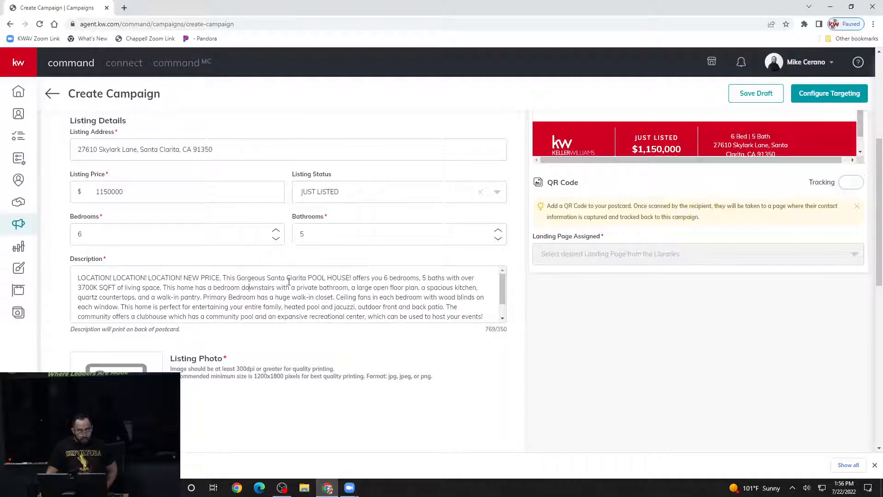
{"action": "scroll", "coordinate": [289, 282], "scroll_direction": "down", "scroll_amount": 3}
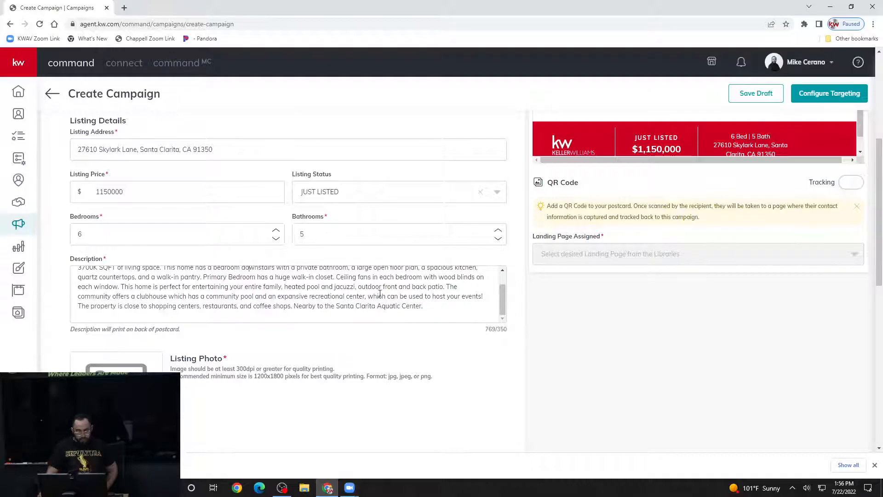
{"action": "left_click_drag", "start_coordinate": [486, 332], "coordinate": [507, 332]}
{"action": "left_click", "coordinate": [507, 332]}
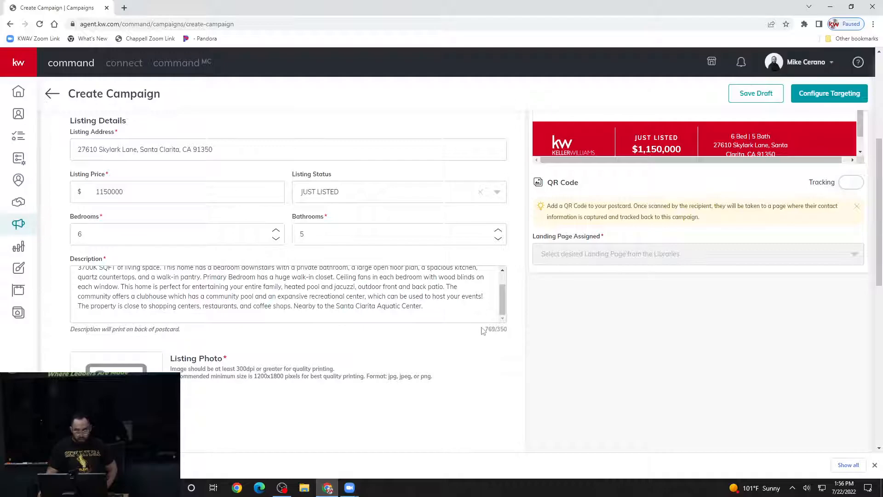
{"action": "left_click_drag", "start_coordinate": [506, 332], "coordinate": [498, 330]}
{"action": "left_click", "coordinate": [504, 331]}
{"action": "scroll", "coordinate": [473, 311], "scroll_direction": "up", "scroll_amount": 1}
{"action": "scroll", "coordinate": [446, 302], "scroll_direction": "down", "scroll_amount": 1}
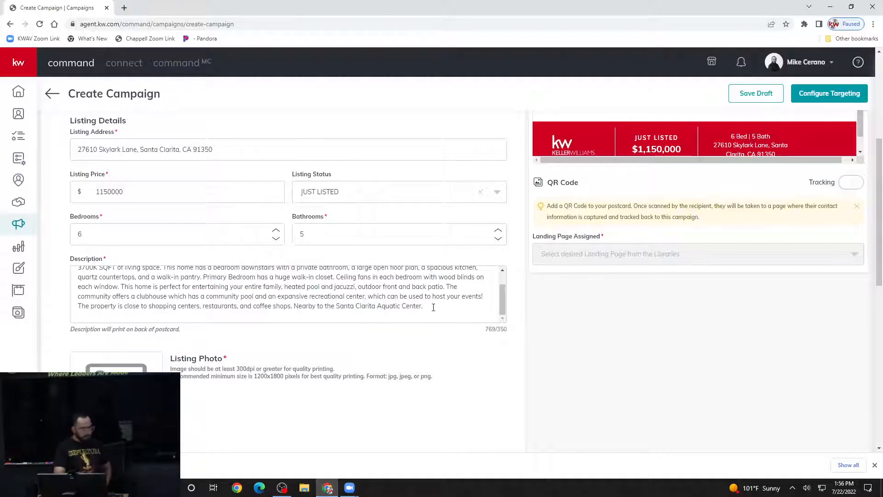
{"action": "scroll", "coordinate": [437, 304], "scroll_direction": "up", "scroll_amount": 1}
{"action": "scroll", "coordinate": [438, 304], "scroll_direction": "down", "scroll_amount": 1}
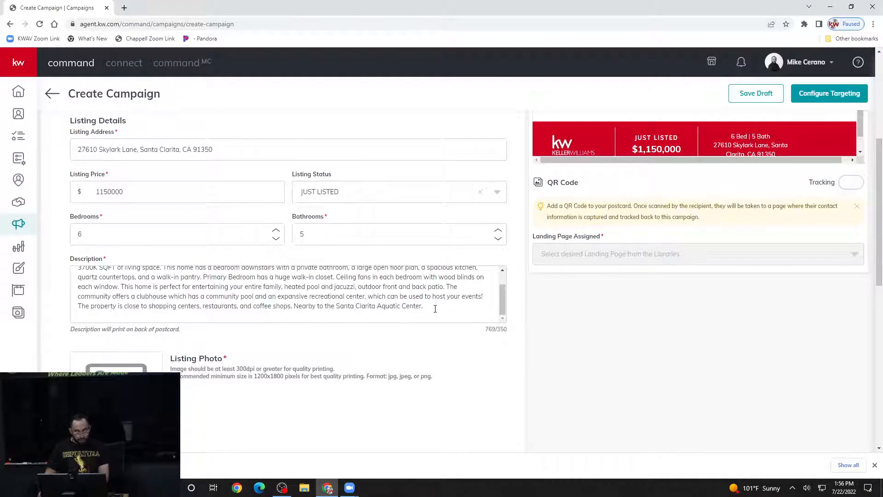
- Delete the description from 'Primary Bedroom' onward, leaving 297 of 350 characters
{"action": "left_click_drag", "start_coordinate": [431, 308], "coordinate": [203, 276]}
{"action": "key", "text": "BackSpace"}
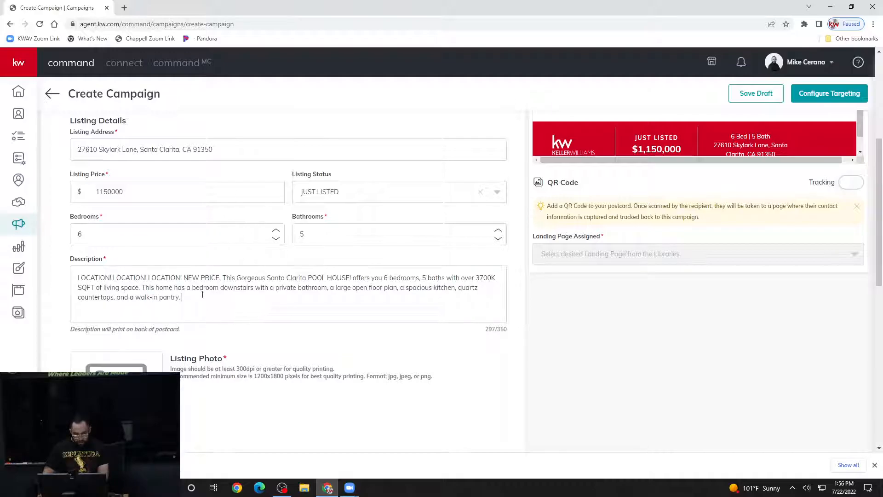
{"action": "left_click", "coordinate": [307, 301]}
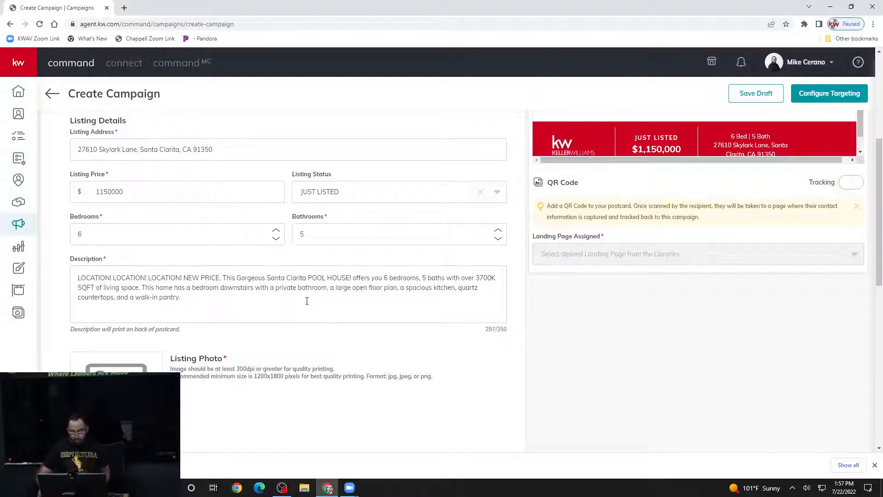
{"action": "scroll", "coordinate": [307, 301], "scroll_direction": "up", "scroll_amount": 2}
{"action": "scroll", "coordinate": [306, 301], "scroll_direction": "down", "scroll_amount": 1}
{"action": "scroll", "coordinate": [307, 300], "scroll_direction": "up", "scroll_amount": 2}
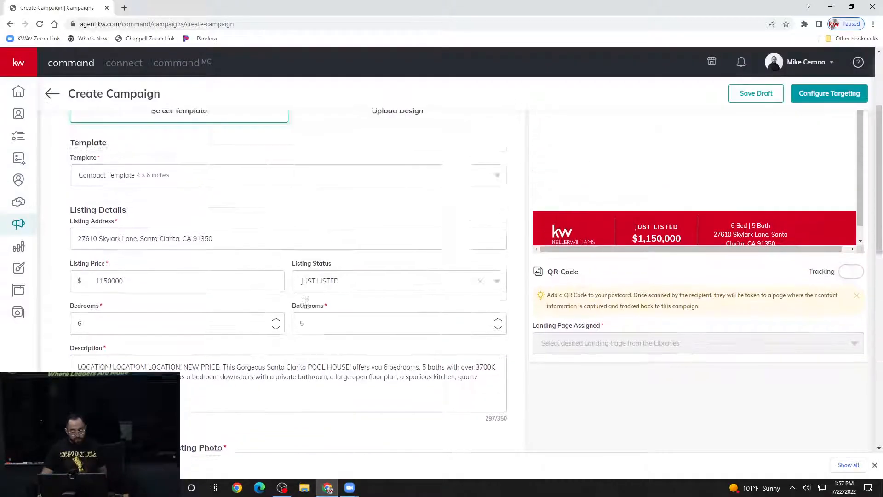
{"action": "scroll", "coordinate": [355, 241], "scroll_direction": "down", "scroll_amount": 1}
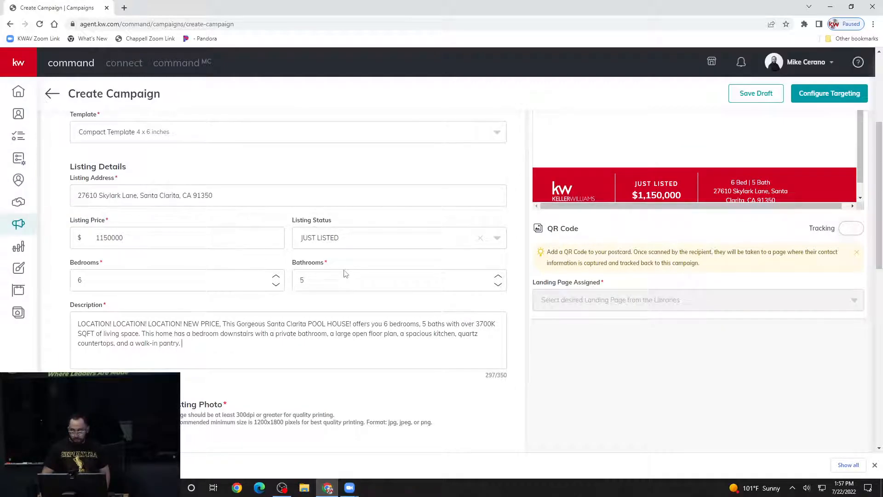
{"action": "scroll", "coordinate": [292, 350], "scroll_direction": "down", "scroll_amount": 2}
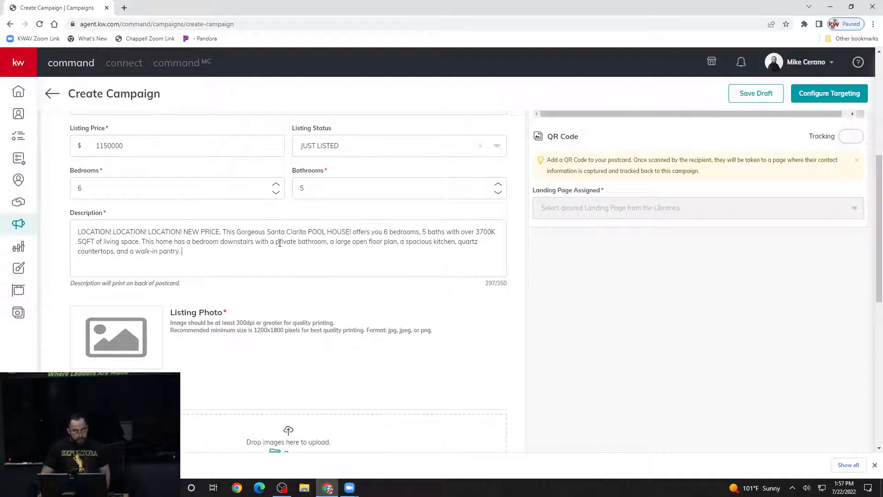
{"action": "scroll", "coordinate": [281, 243], "scroll_direction": "down", "scroll_amount": 1}
{"action": "scroll", "coordinate": [213, 206], "scroll_direction": "down", "scroll_amount": 1}
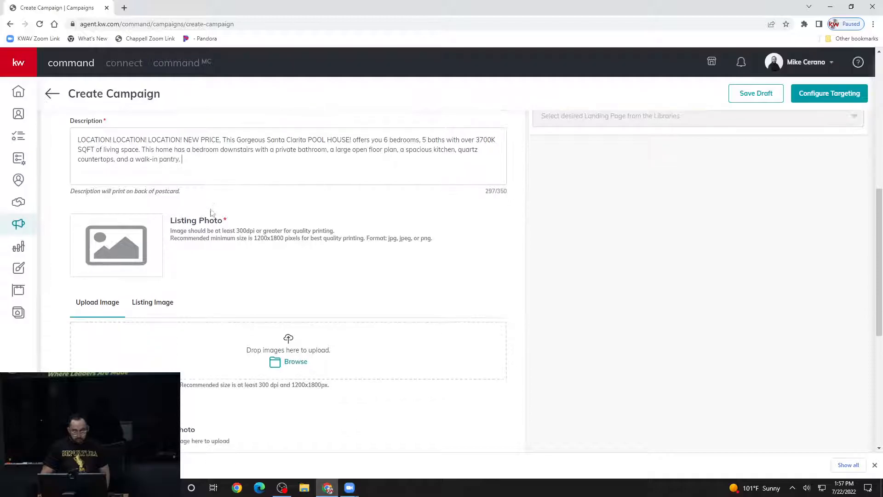
{"action": "scroll", "coordinate": [188, 231], "scroll_direction": "down", "scroll_amount": 2}
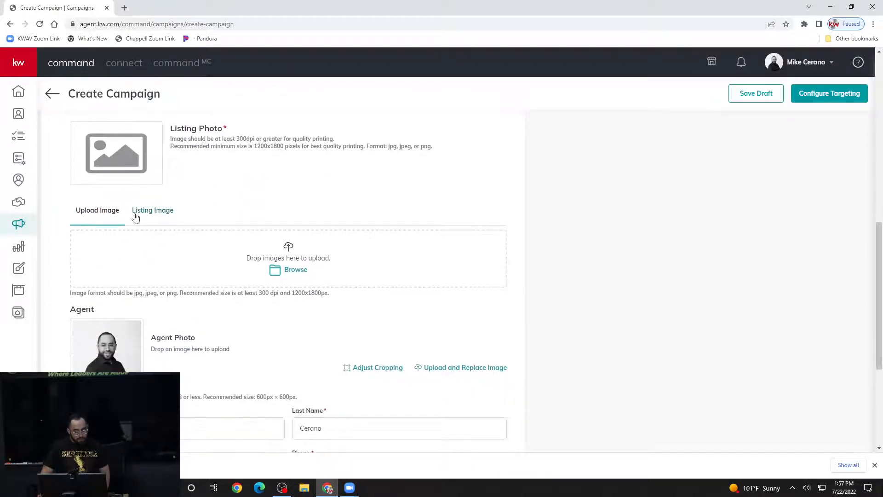
{"action": "scroll", "coordinate": [574, 225], "scroll_direction": "up", "scroll_amount": 6}
{"action": "scroll", "coordinate": [575, 225], "scroll_direction": "up", "scroll_amount": 2}
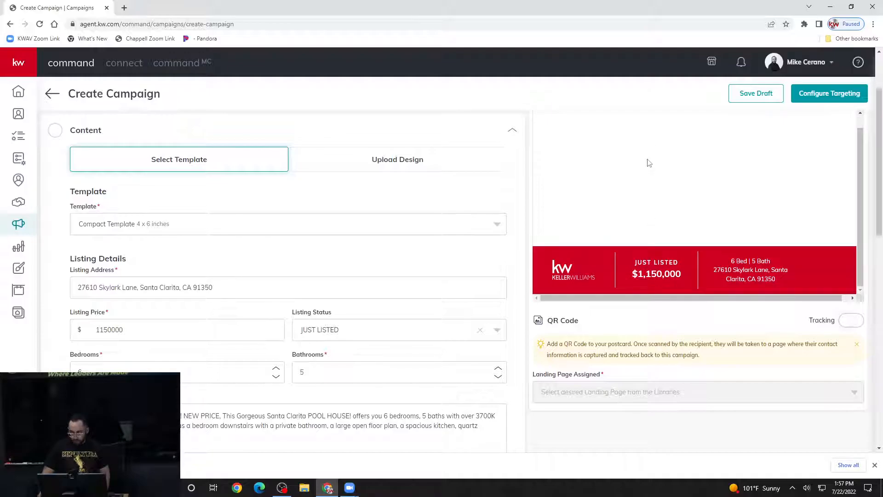
{"action": "scroll", "coordinate": [441, 271], "scroll_direction": "down", "scroll_amount": 6}
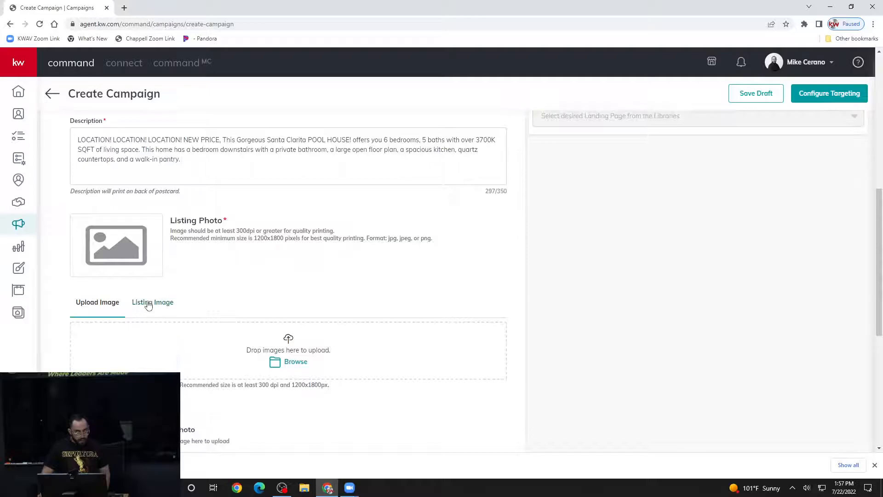
{"action": "scroll", "coordinate": [257, 257], "scroll_direction": "down", "scroll_amount": 1}
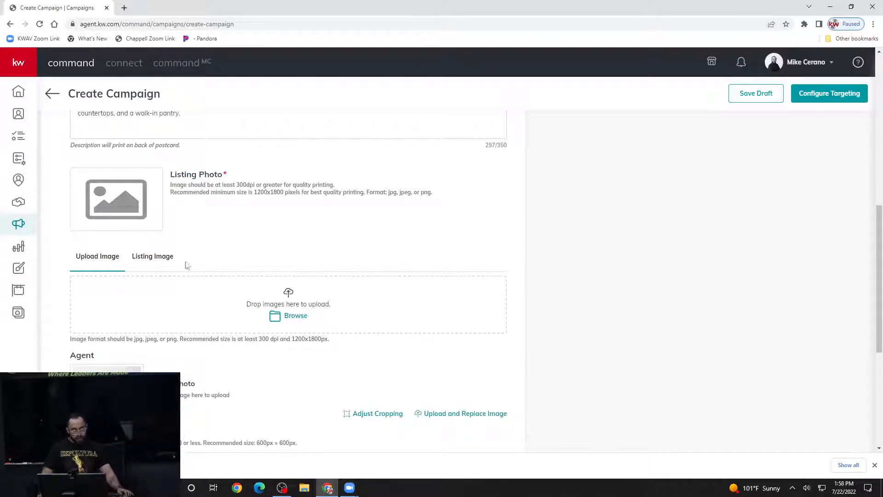
- Choose the third listing image, the house at dusk, as the Listing Photo
{"action": "left_click", "coordinate": [152, 258]}
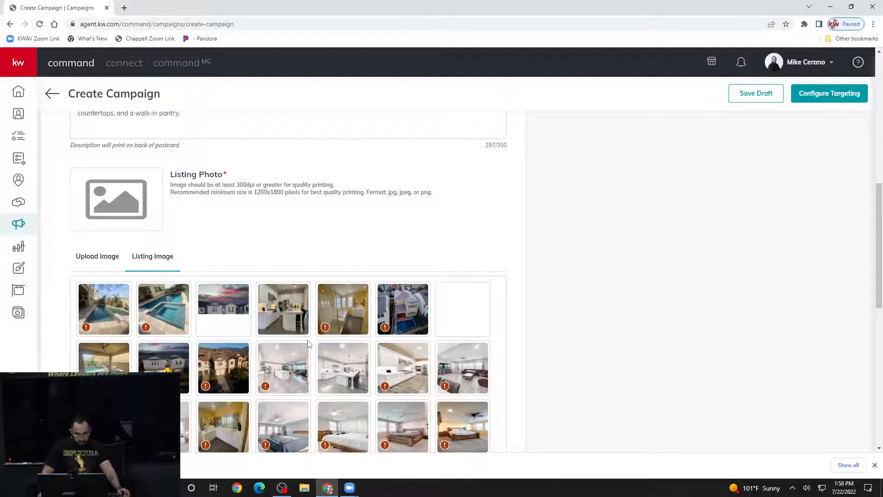
{"action": "left_click", "coordinate": [229, 306]}
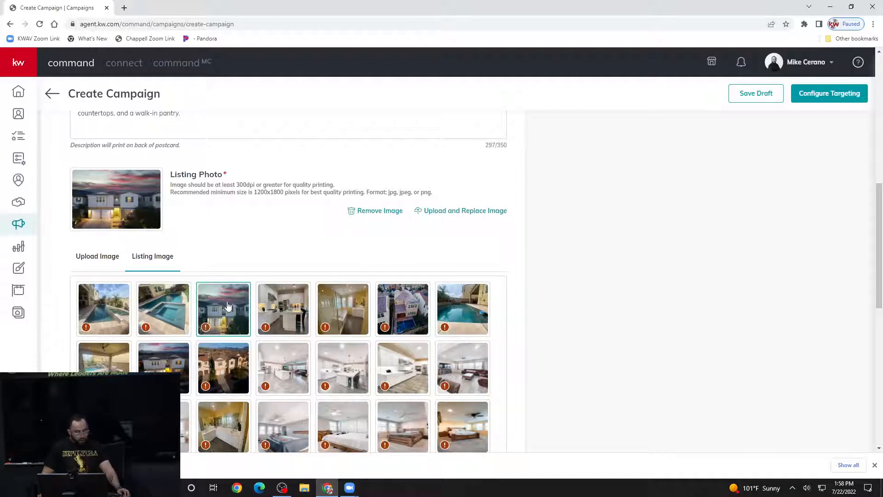
{"action": "scroll", "coordinate": [521, 274], "scroll_direction": "up", "scroll_amount": 4}
{"action": "scroll", "coordinate": [525, 275], "scroll_direction": "up", "scroll_amount": 4}
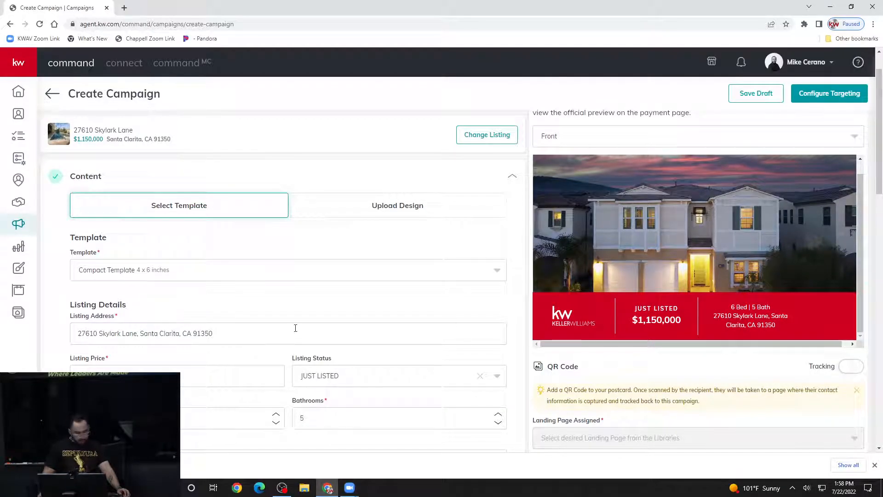
- Scroll down past the agent photo and contact fields and save the content
{"action": "scroll", "coordinate": [296, 328], "scroll_direction": "down", "scroll_amount": 7}
{"action": "scroll", "coordinate": [295, 327], "scroll_direction": "down", "scroll_amount": 8}
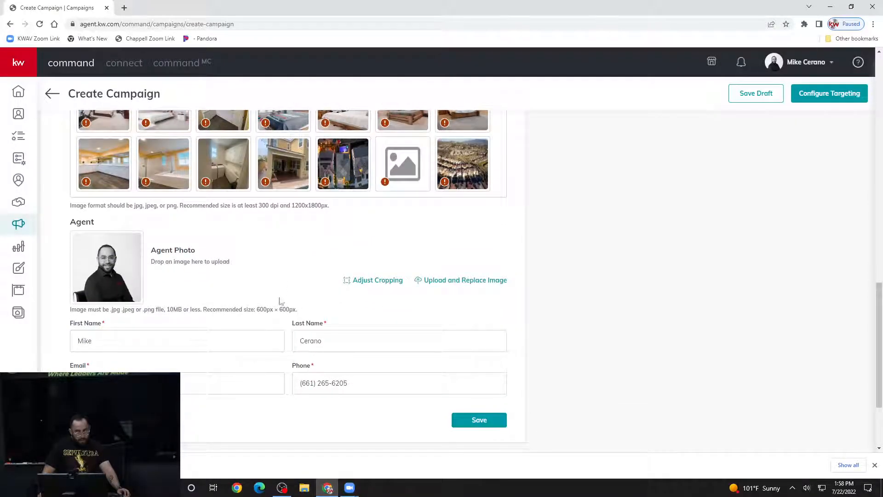
{"action": "scroll", "coordinate": [271, 253], "scroll_direction": "down", "scroll_amount": 1}
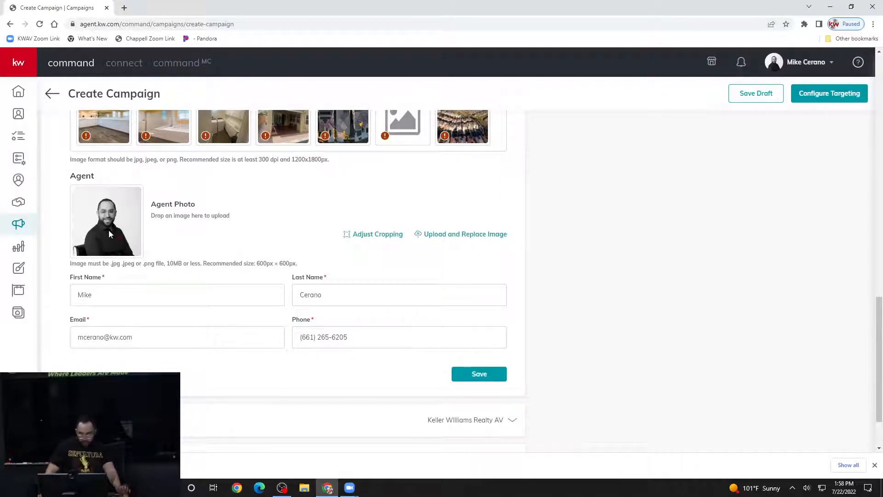
{"action": "scroll", "coordinate": [193, 299], "scroll_direction": "down", "scroll_amount": 1}
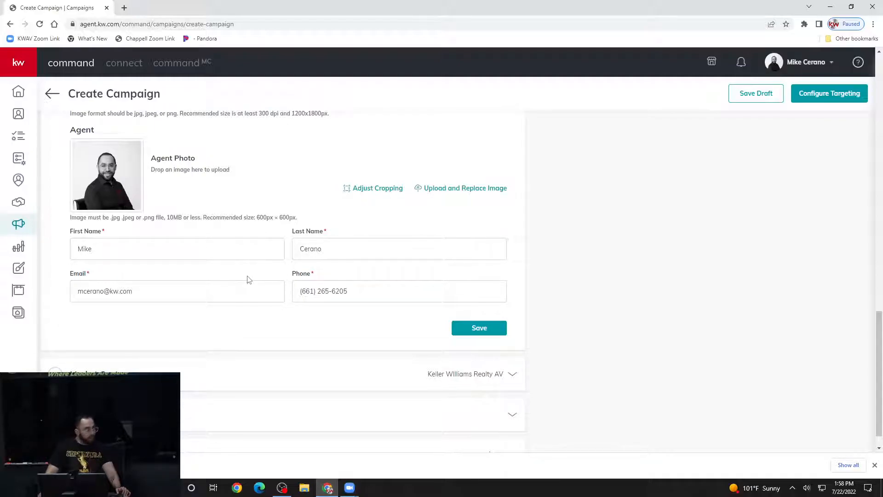
{"action": "scroll", "coordinate": [249, 278], "scroll_direction": "down", "scroll_amount": 1}
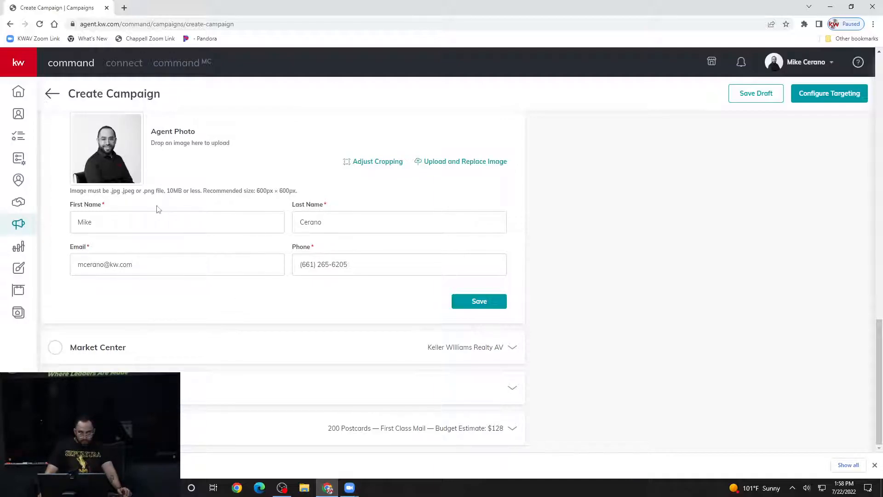
{"action": "left_click", "coordinate": [455, 301]}
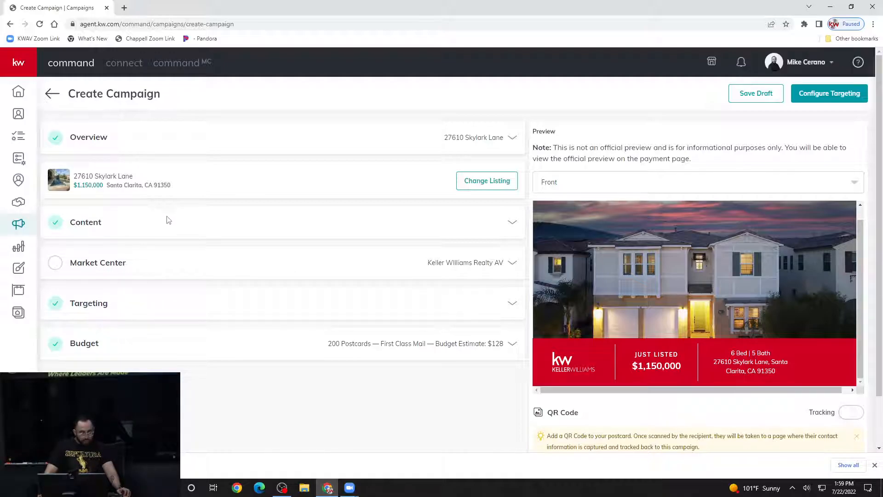
- Expand Market Center, set State to CA and enter ZIP code 93551
{"action": "left_click", "coordinate": [92, 266]}
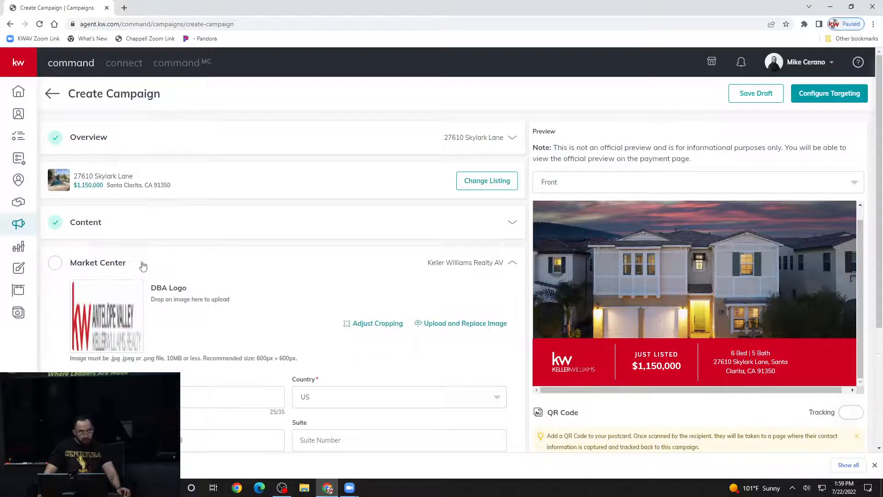
{"action": "scroll", "coordinate": [145, 268], "scroll_direction": "down", "scroll_amount": 2}
{"action": "scroll", "coordinate": [145, 268], "scroll_direction": "down", "scroll_amount": 2}
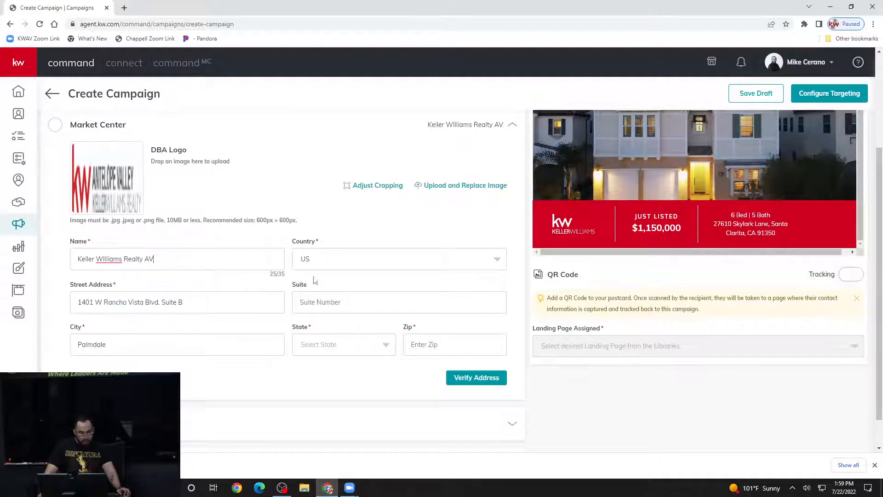
{"action": "left_click", "coordinate": [335, 344]}
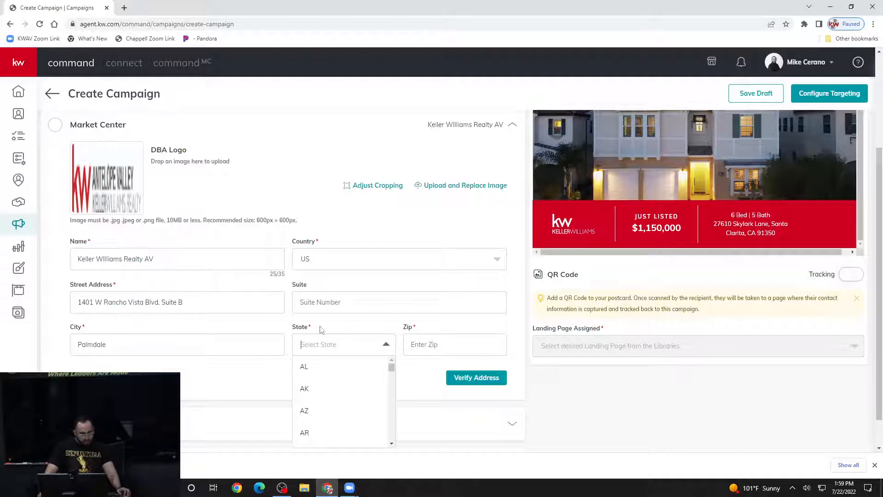
{"action": "scroll", "coordinate": [322, 373], "scroll_direction": "down", "scroll_amount": 1}
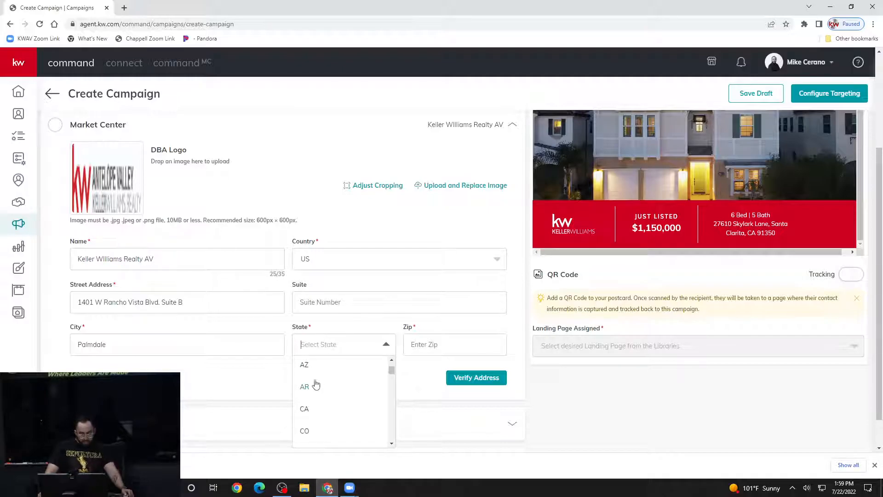
{"action": "left_click", "coordinate": [305, 409]}
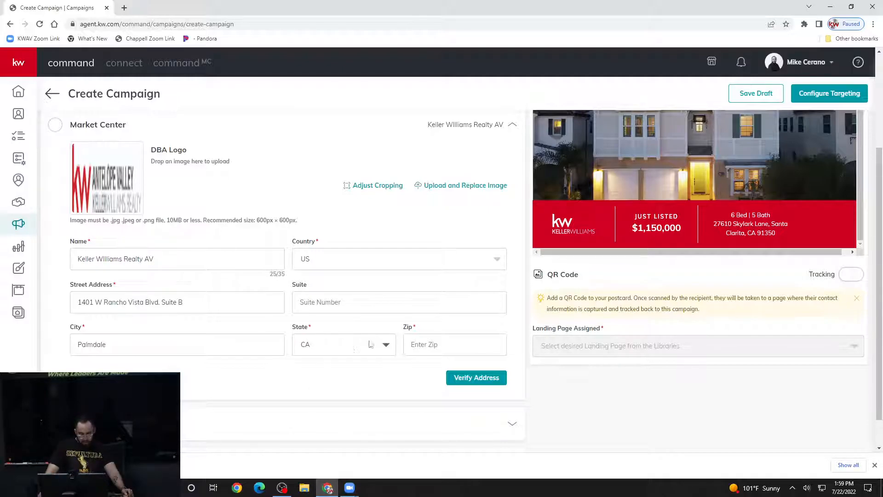
{"action": "left_click", "coordinate": [435, 351]}
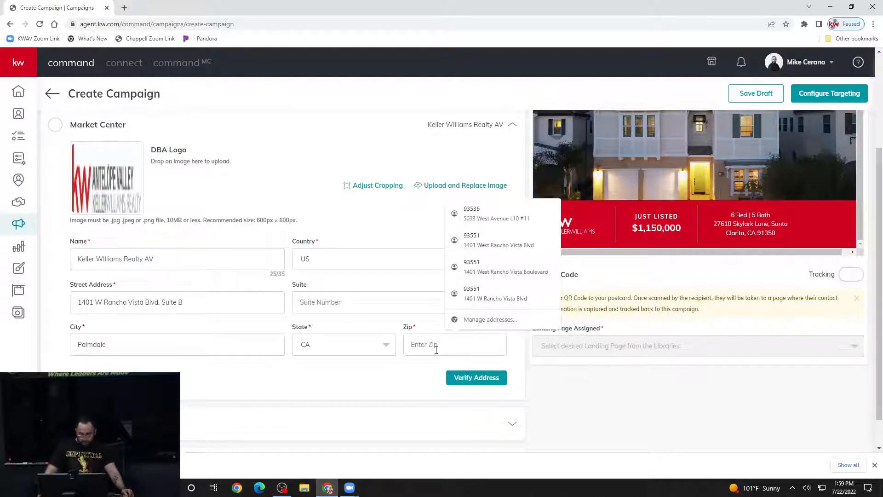
{"action": "type", "text": "93551"}
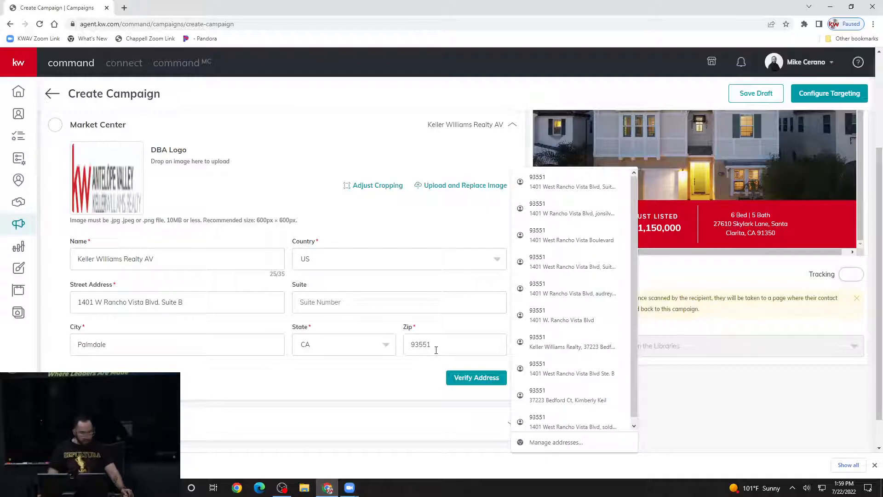
{"action": "left_click", "coordinate": [392, 371]}
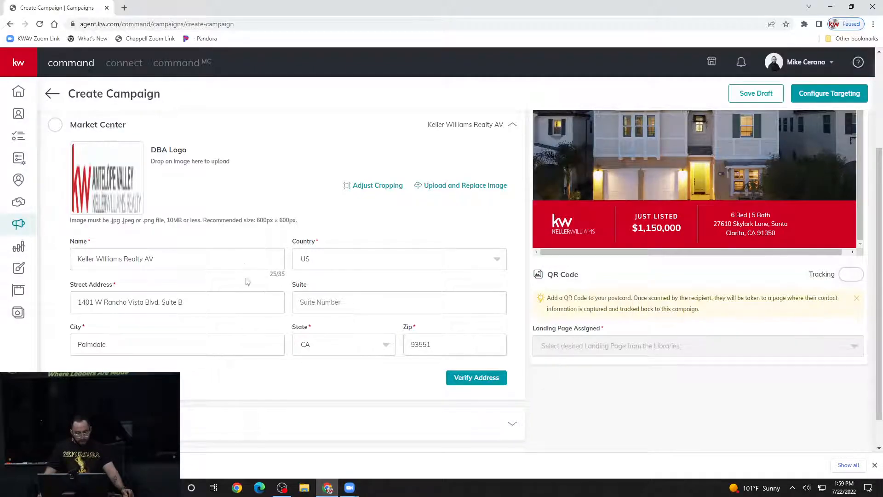
- Verify the market center address and confirm the corrected version so every campaign section shows complete
{"action": "left_click", "coordinate": [464, 382]}
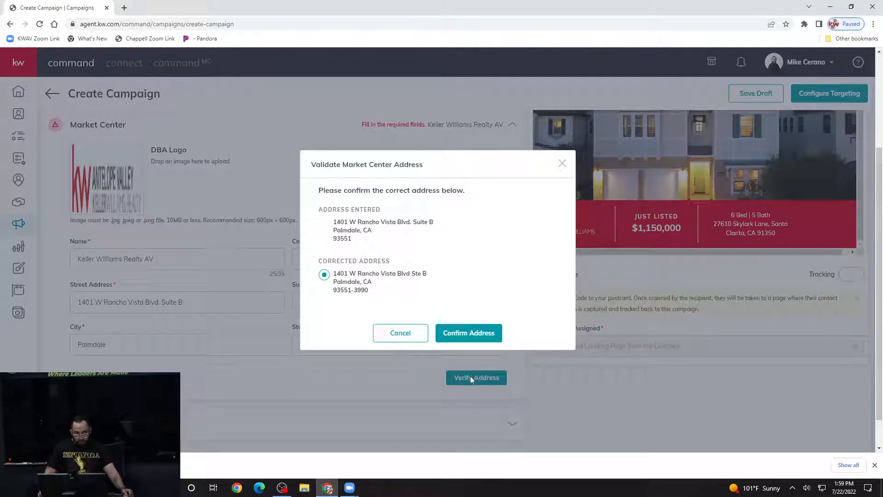
{"action": "left_click", "coordinate": [478, 332]}
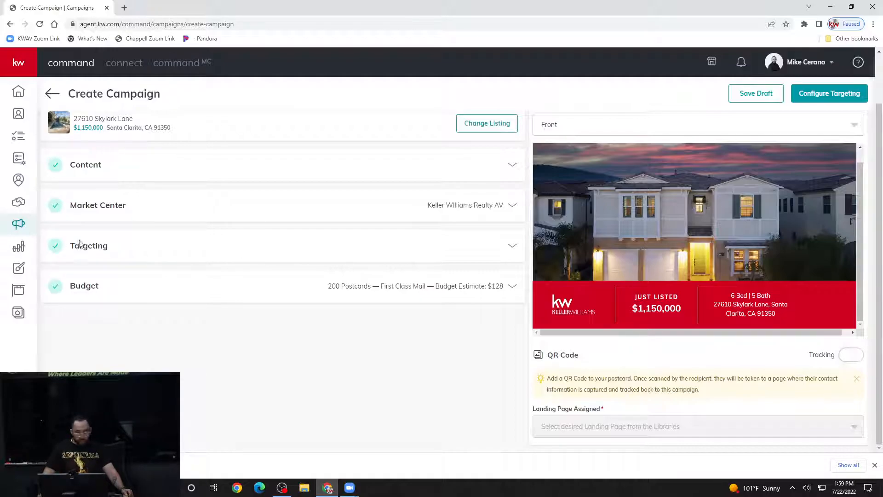
{"action": "scroll", "coordinate": [136, 359], "scroll_direction": "up", "scroll_amount": 1}
{"action": "scroll", "coordinate": [138, 364], "scroll_direction": "up", "scroll_amount": 1}
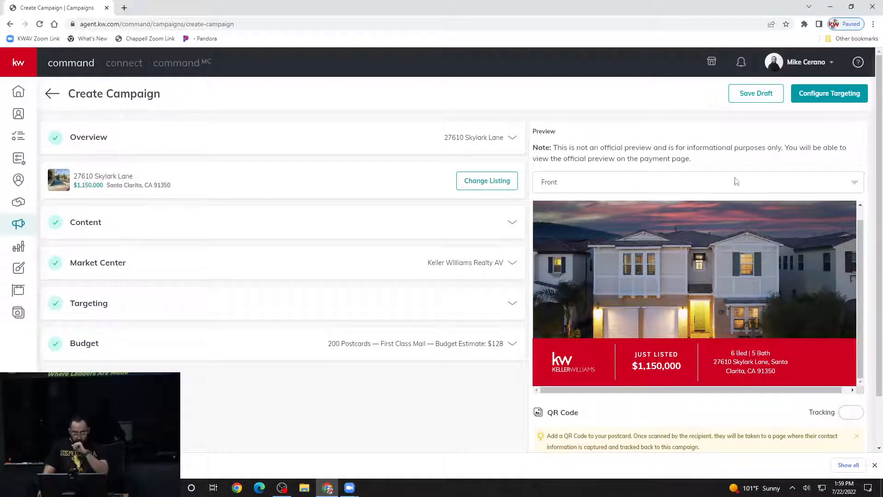
{"action": "left_click", "coordinate": [697, 186]}
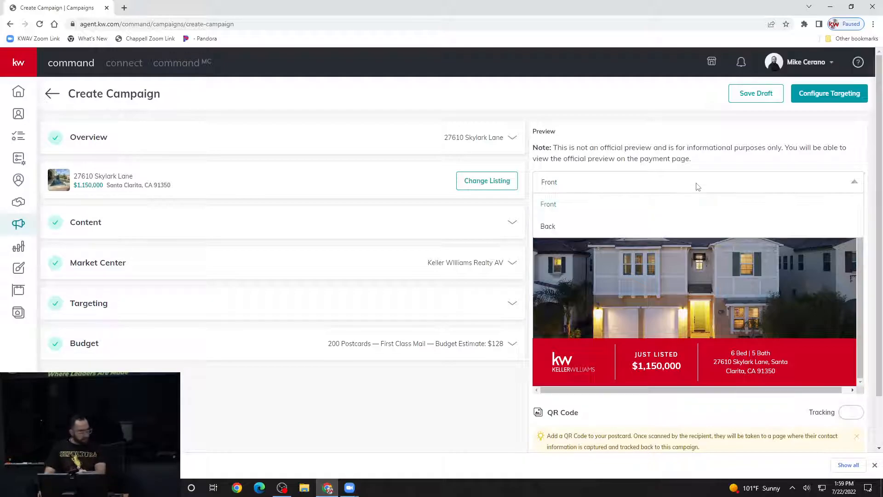
{"action": "left_click", "coordinate": [605, 182]}
{"action": "left_click", "coordinate": [605, 182]}
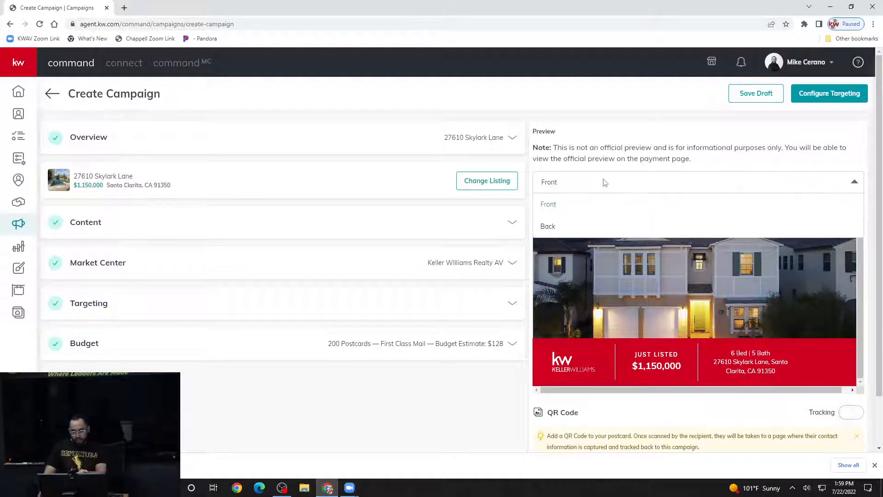
{"action": "left_click", "coordinate": [548, 225]}
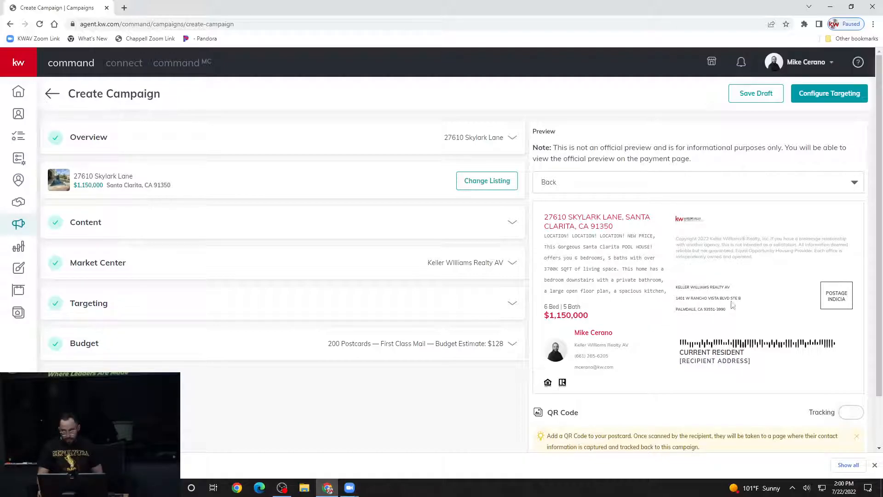
{"action": "scroll", "coordinate": [653, 342], "scroll_direction": "down", "scroll_amount": 1}
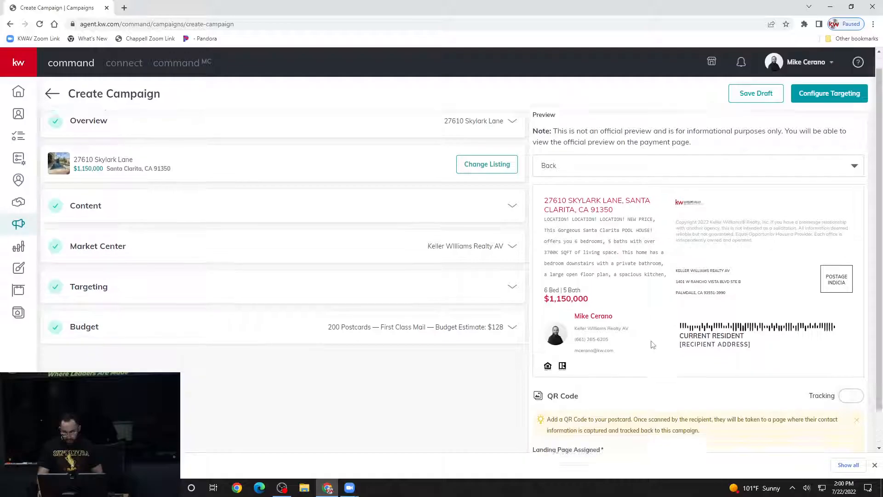
{"action": "scroll", "coordinate": [651, 344], "scroll_direction": "down", "scroll_amount": 1}
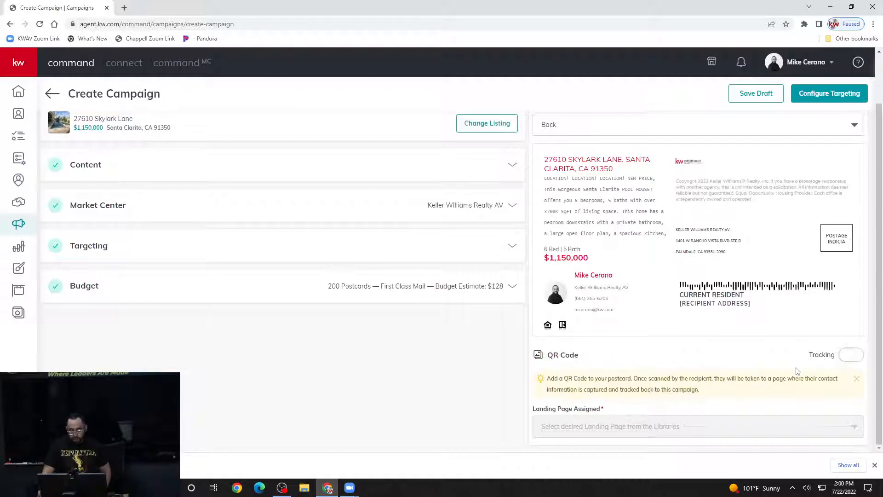
- Enable QR Code Tracking and browse the Landing Page Assigned list for a page to assign
{"action": "left_click", "coordinate": [847, 356]}
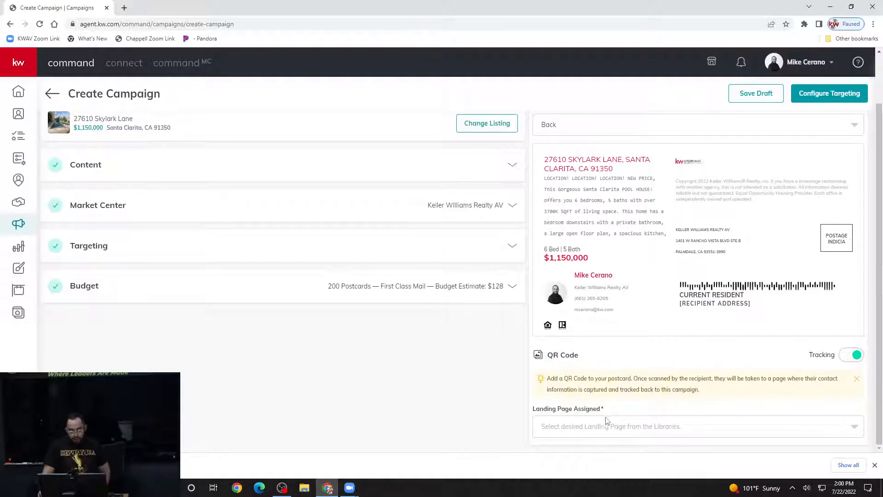
{"action": "left_click", "coordinate": [662, 430]}
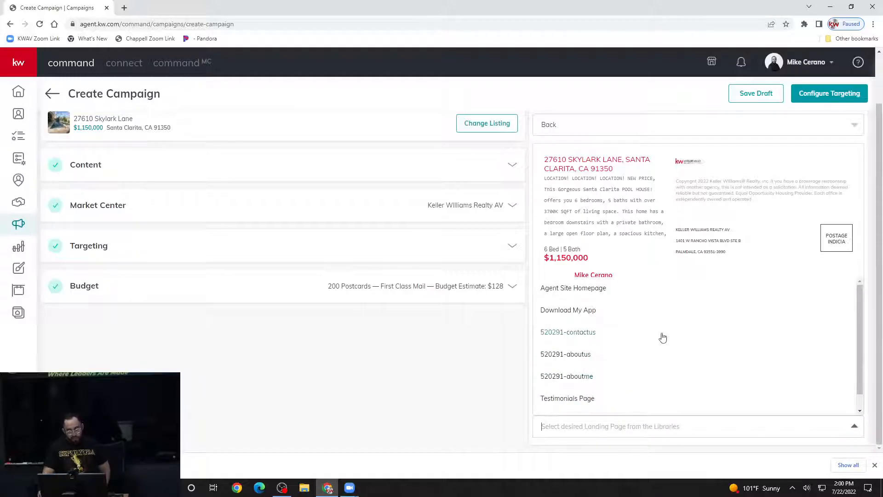
{"action": "scroll", "coordinate": [650, 348], "scroll_direction": "down", "scroll_amount": 1}
{"action": "scroll", "coordinate": [643, 359], "scroll_direction": "up", "scroll_amount": 1}
{"action": "scroll", "coordinate": [643, 359], "scroll_direction": "down", "scroll_amount": 1}
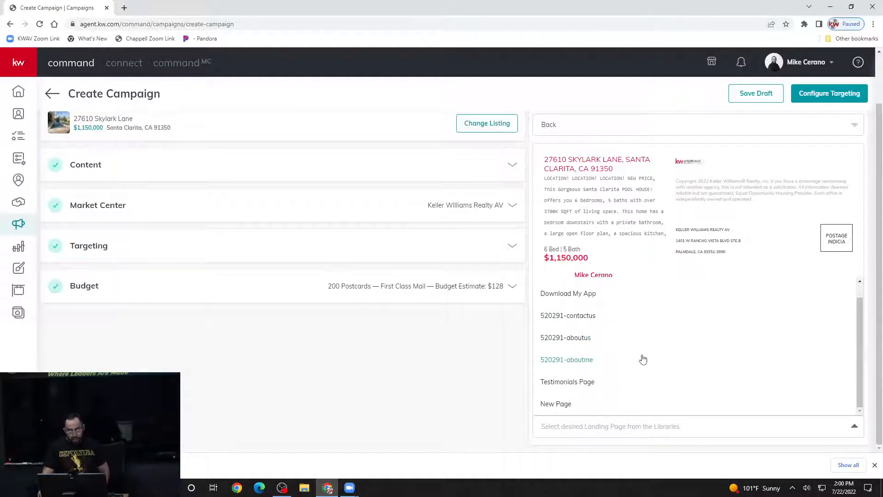
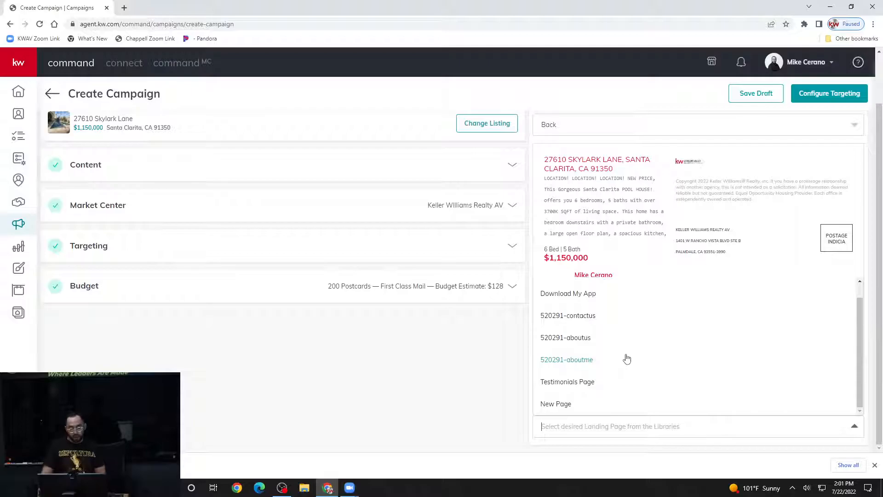
- Pick Agent Site Homepage from the Landing Page Assigned list, then switch QR Code Tracking off
{"action": "left_click", "coordinate": [525, 352]}
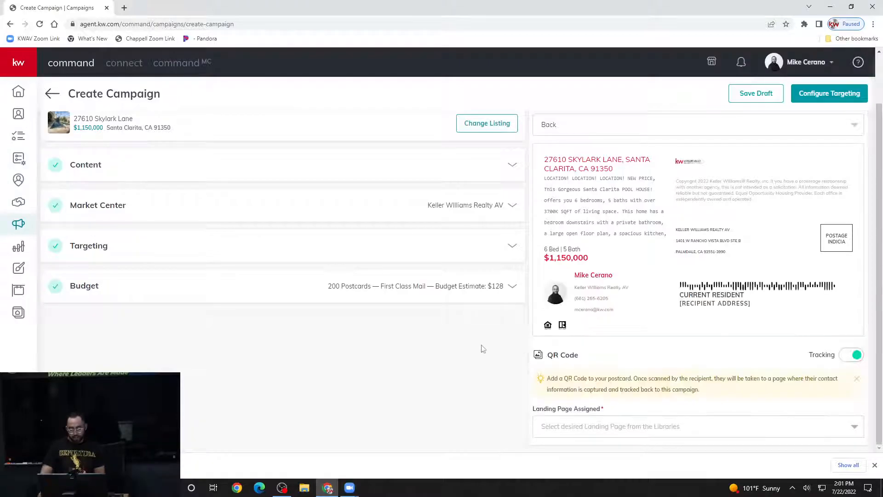
{"action": "left_click", "coordinate": [672, 420]}
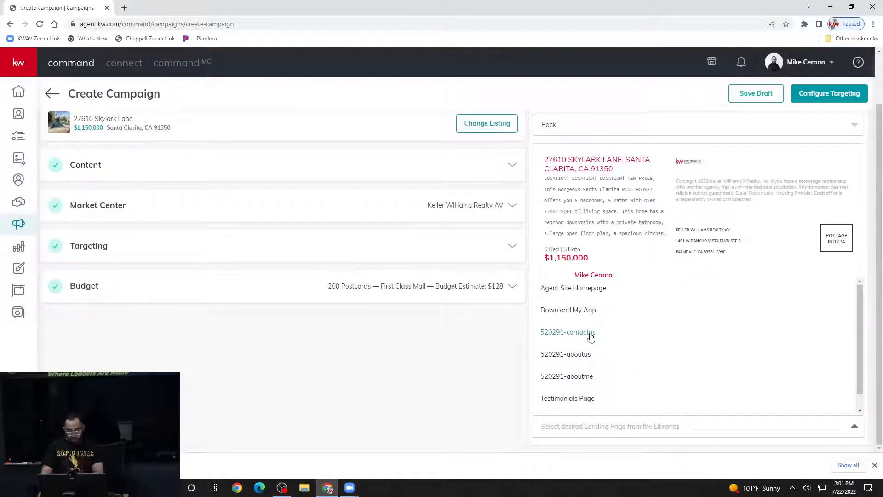
{"action": "scroll", "coordinate": [584, 351], "scroll_direction": "down", "scroll_amount": 1}
{"action": "scroll", "coordinate": [579, 322], "scroll_direction": "up", "scroll_amount": 1}
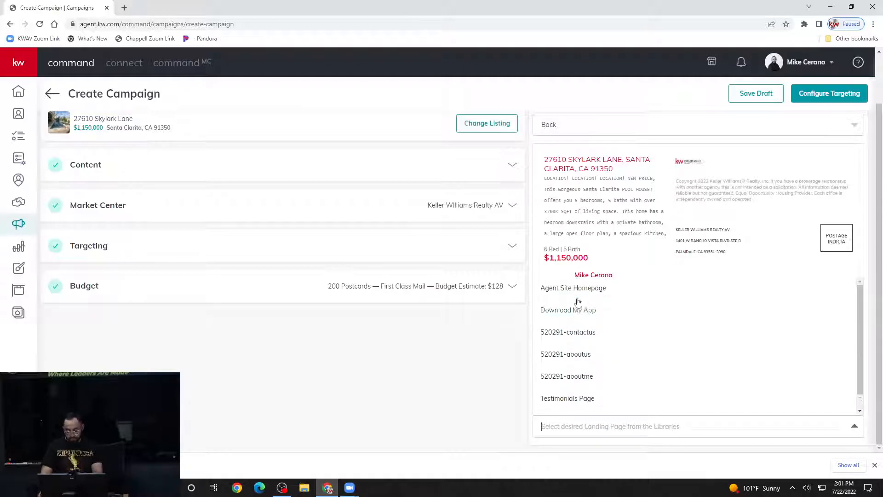
{"action": "left_click", "coordinate": [575, 295]}
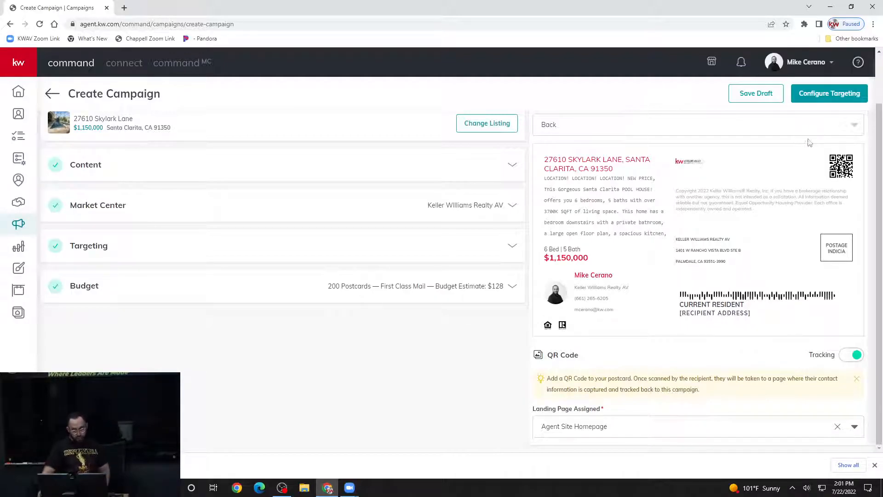
{"action": "left_click", "coordinate": [855, 360]}
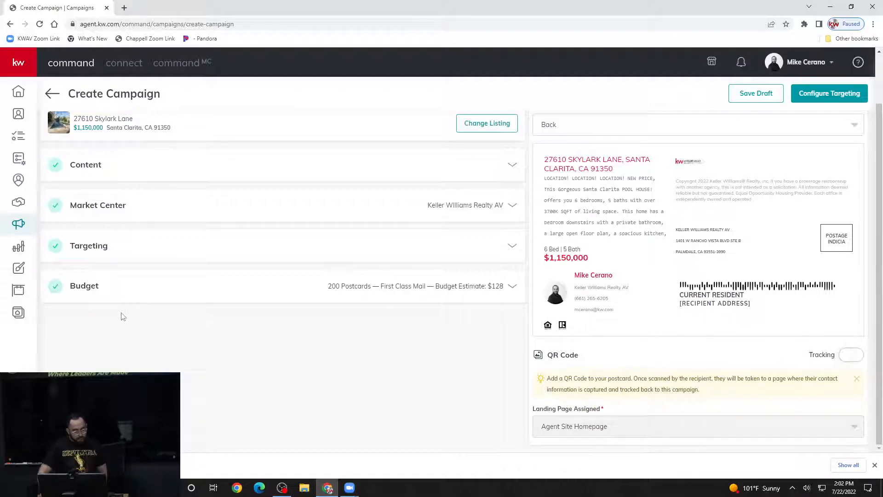
{"action": "left_click", "coordinate": [351, 286]}
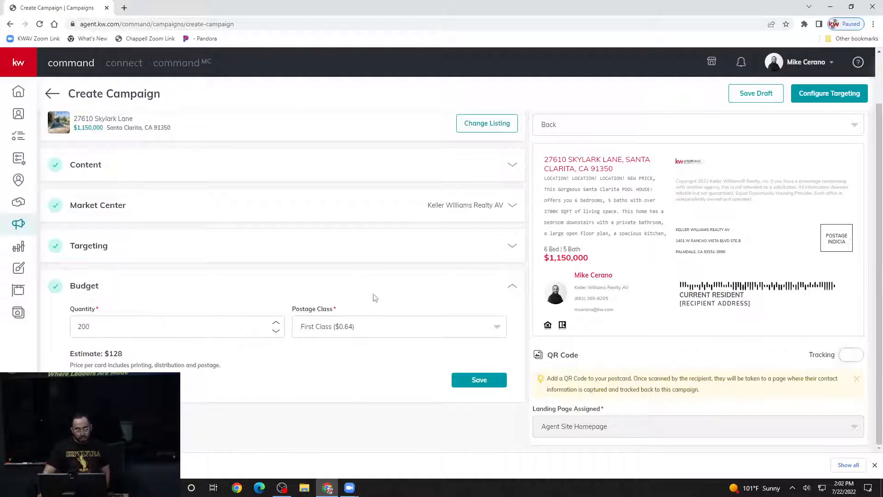
{"action": "left_click", "coordinate": [323, 328]}
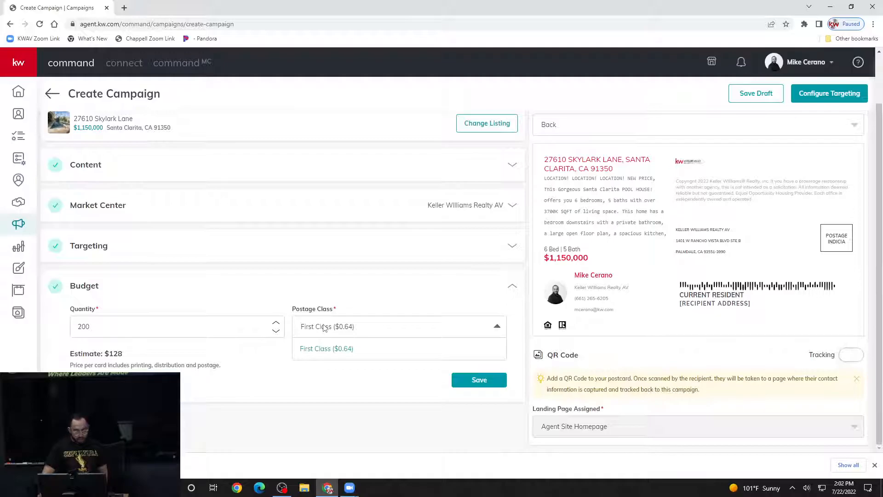
{"action": "left_click", "coordinate": [265, 366]}
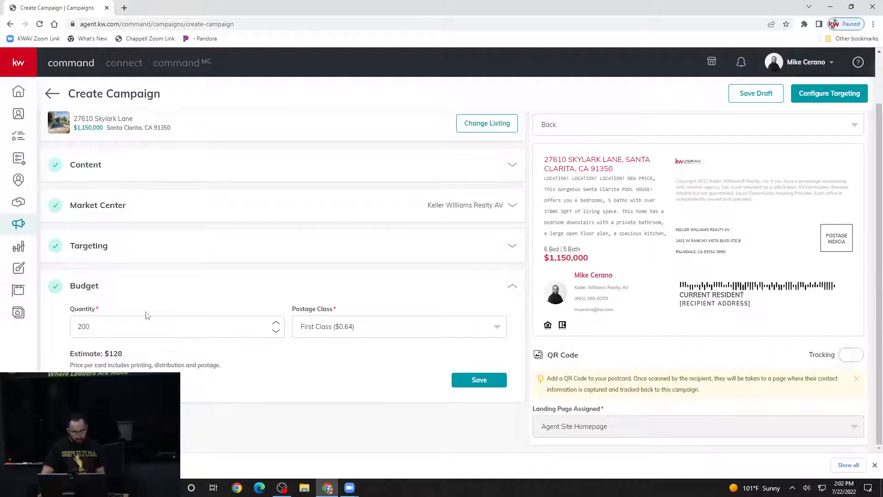
{"action": "left_click", "coordinate": [473, 383]}
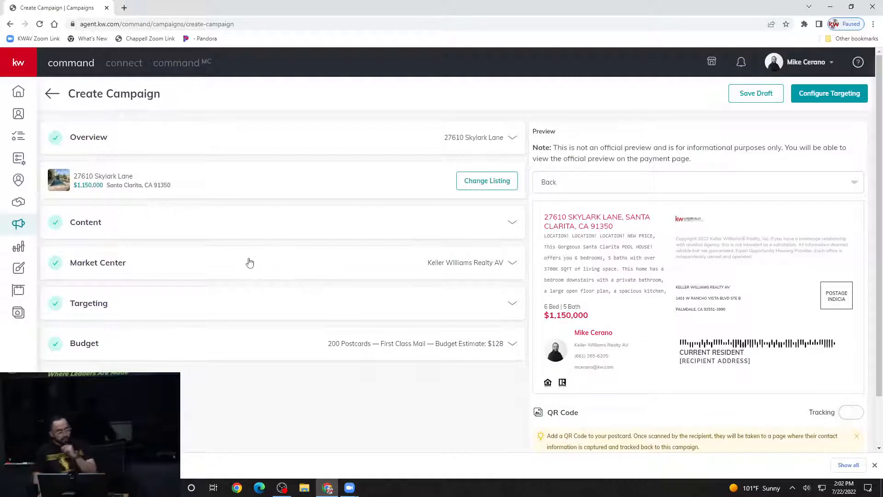
{"action": "left_click", "coordinate": [248, 231]}
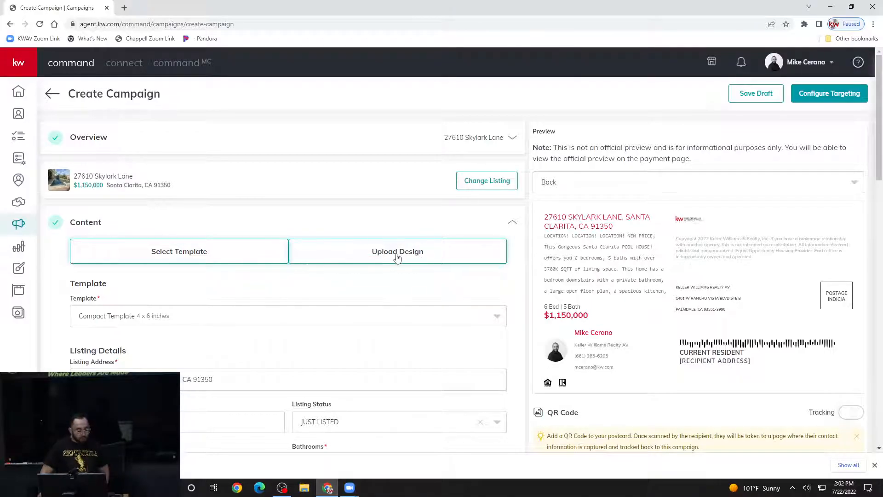
{"action": "left_click", "coordinate": [415, 254]}
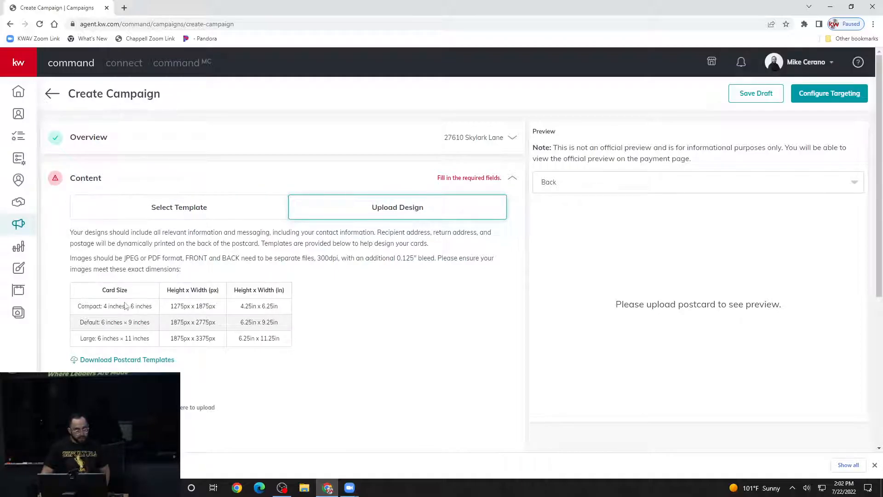
{"action": "scroll", "coordinate": [122, 306], "scroll_direction": "down", "scroll_amount": 1}
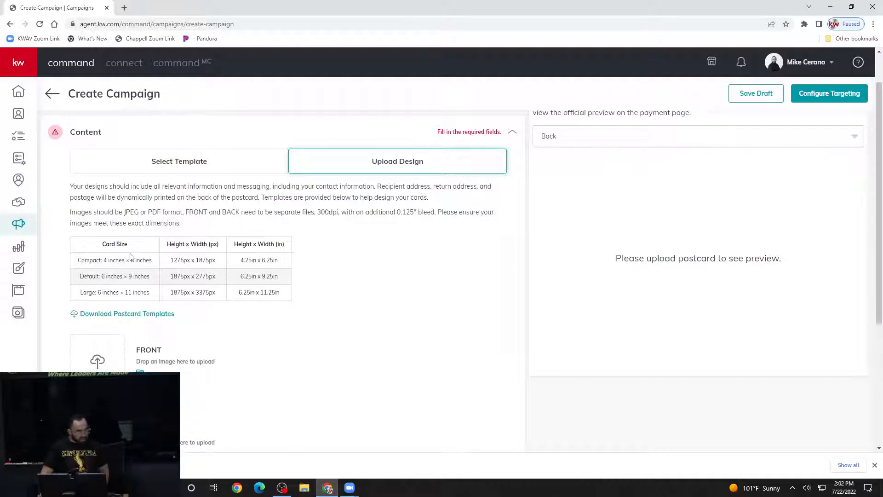
{"action": "scroll", "coordinate": [144, 261], "scroll_direction": "down", "scroll_amount": 2}
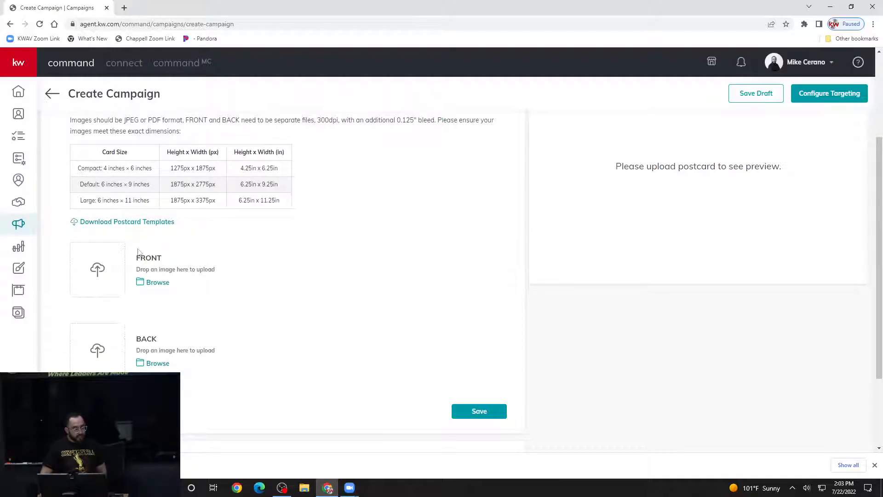
{"action": "scroll", "coordinate": [215, 305], "scroll_direction": "up", "scroll_amount": 3}
{"action": "left_click", "coordinate": [229, 212]}
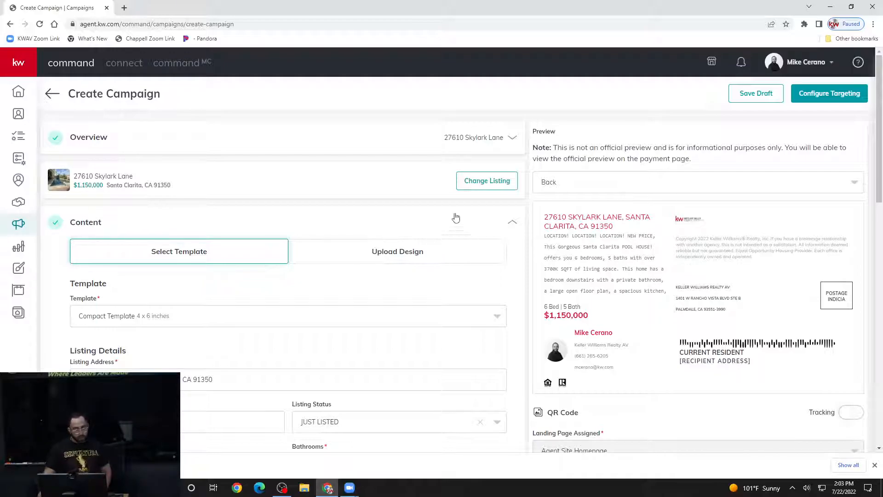
{"action": "left_click", "coordinate": [511, 224]}
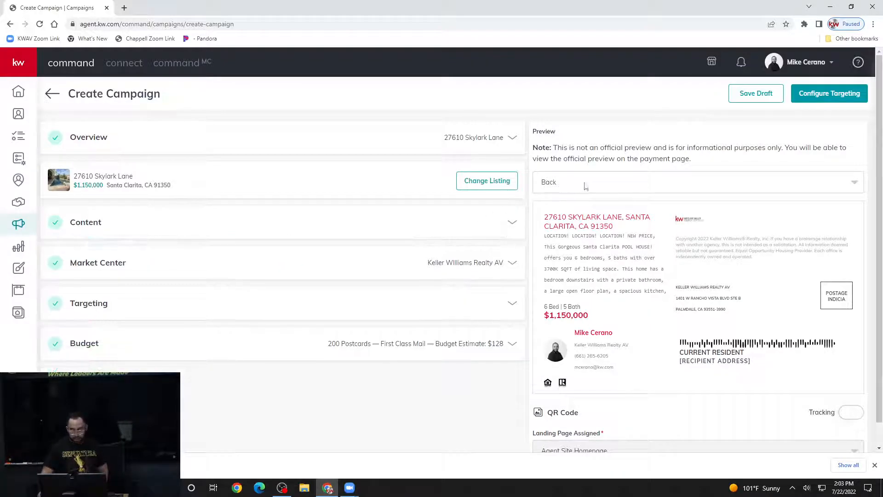
{"action": "scroll", "coordinate": [424, 245], "scroll_direction": "down", "scroll_amount": 1}
{"action": "scroll", "coordinate": [424, 265], "scroll_direction": "up", "scroll_amount": 1}
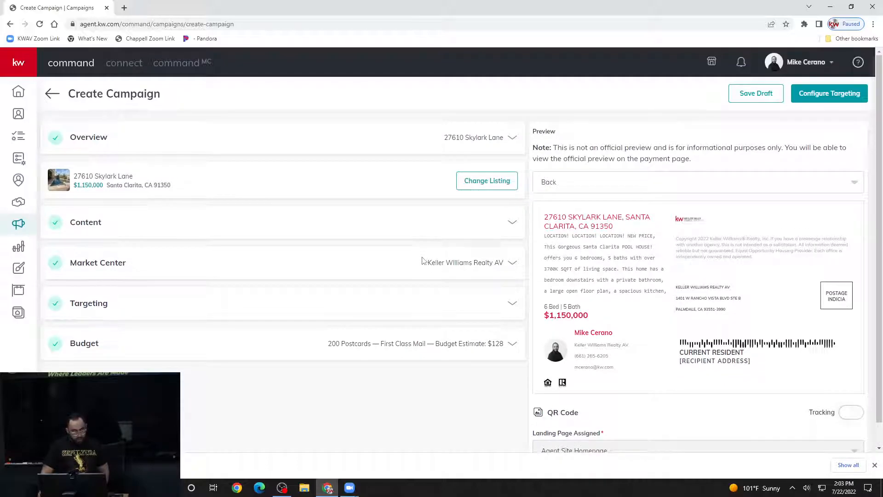
- Proceed to Configure Targeting and answer Yes to create the campaign
{"action": "left_click", "coordinate": [841, 96]}
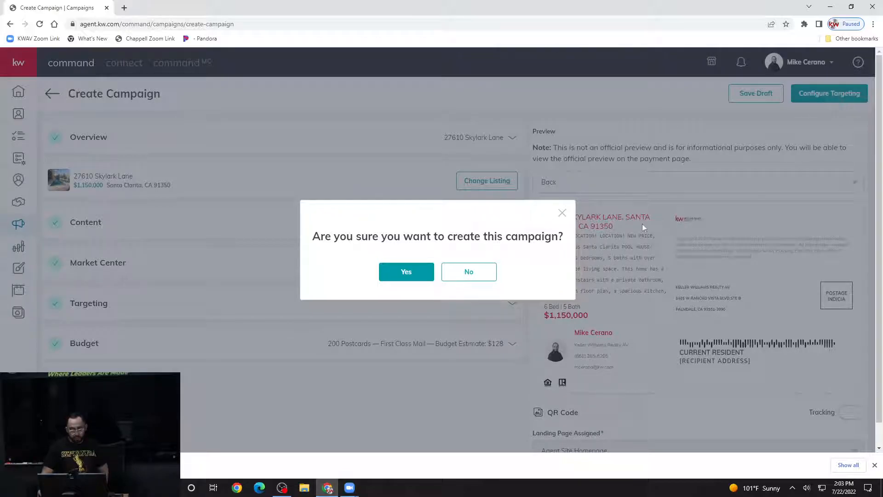
{"action": "left_click", "coordinate": [414, 272]}
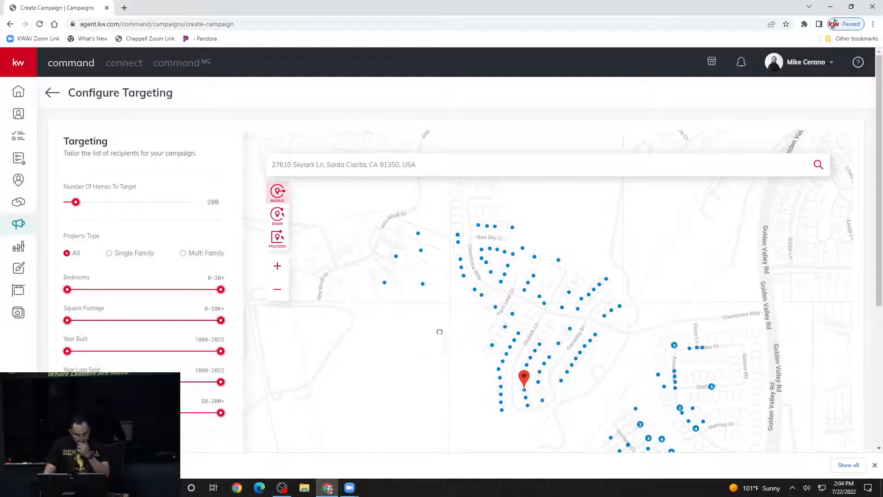
{"action": "left_click_drag", "start_coordinate": [441, 334], "coordinate": [427, 316]}
{"action": "left_click_drag", "start_coordinate": [582, 362], "coordinate": [572, 338]}
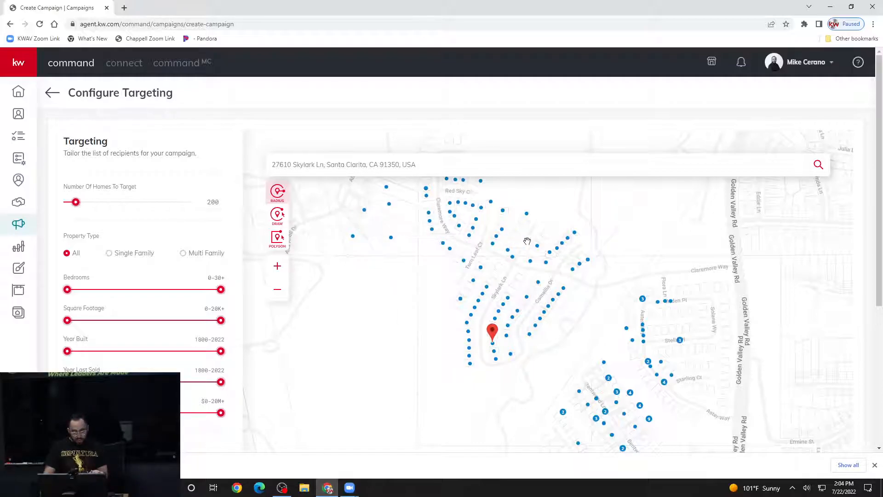
{"action": "mouse_move", "coordinate": [530, 219]}
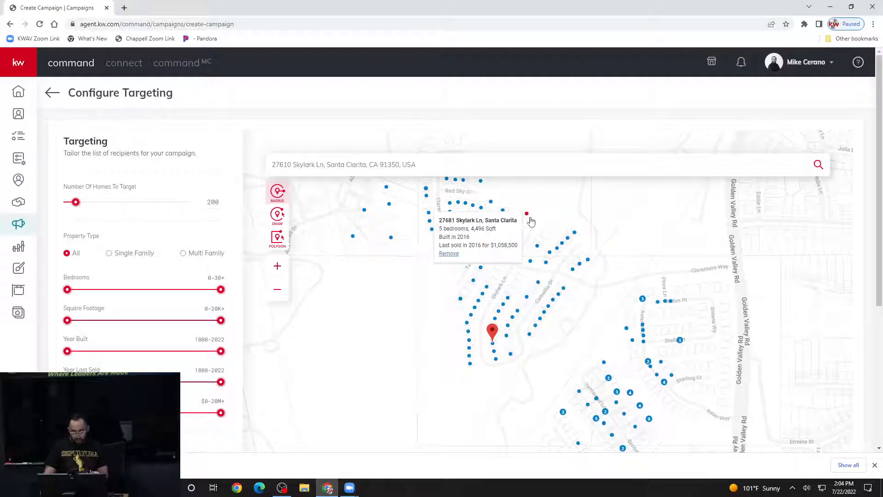
{"action": "mouse_move", "coordinate": [542, 266]}
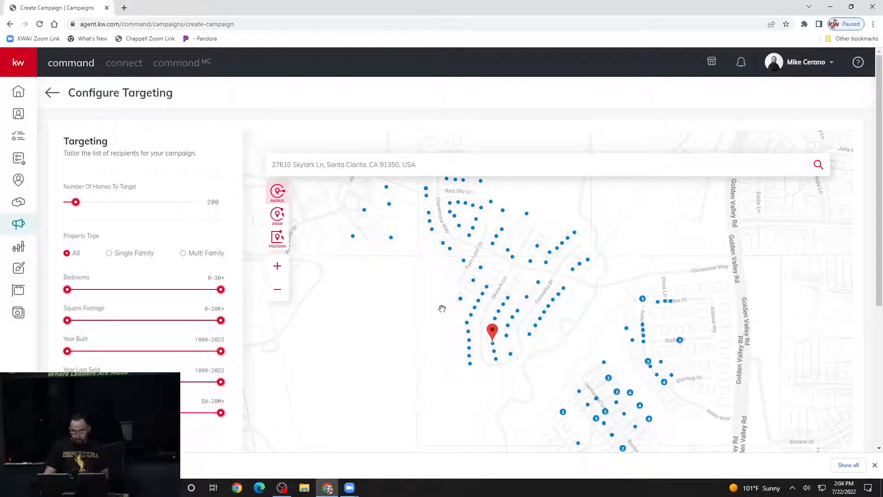
{"action": "left_click_drag", "start_coordinate": [394, 361], "coordinate": [361, 256]}
{"action": "left_click_drag", "start_coordinate": [392, 286], "coordinate": [385, 336]}
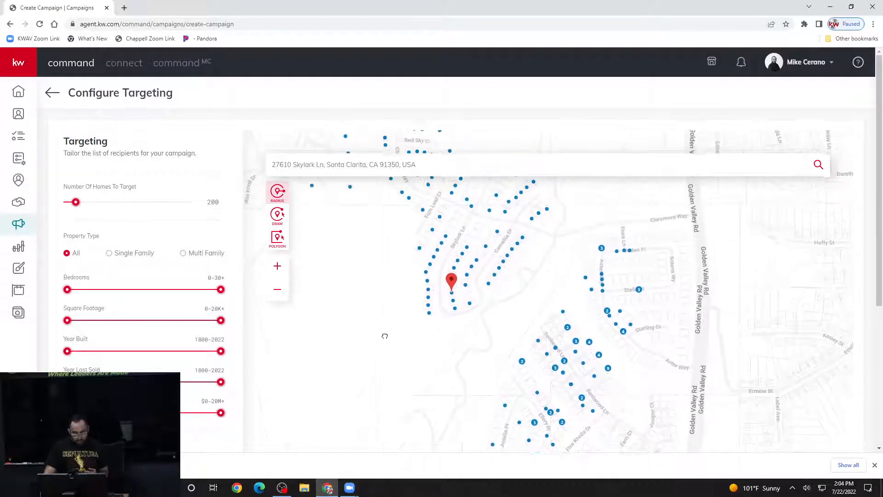
{"action": "left_click", "coordinate": [280, 293]}
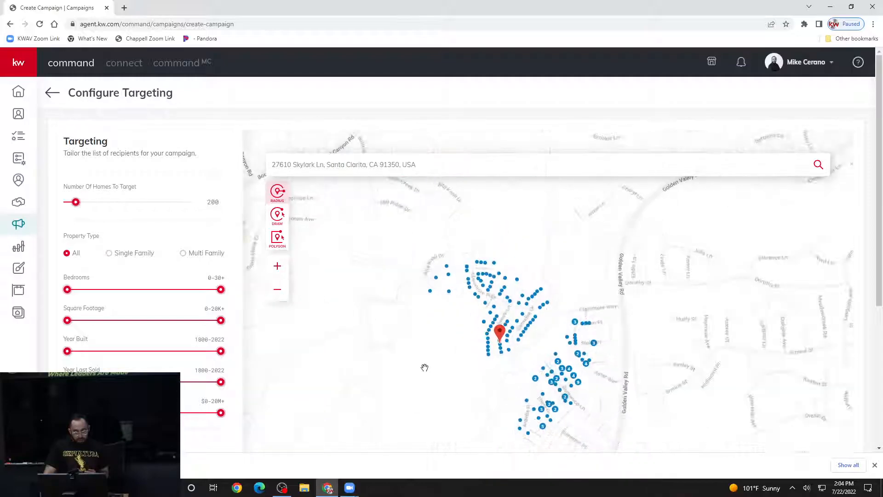
{"action": "left_click_drag", "start_coordinate": [410, 357], "coordinate": [396, 346]}
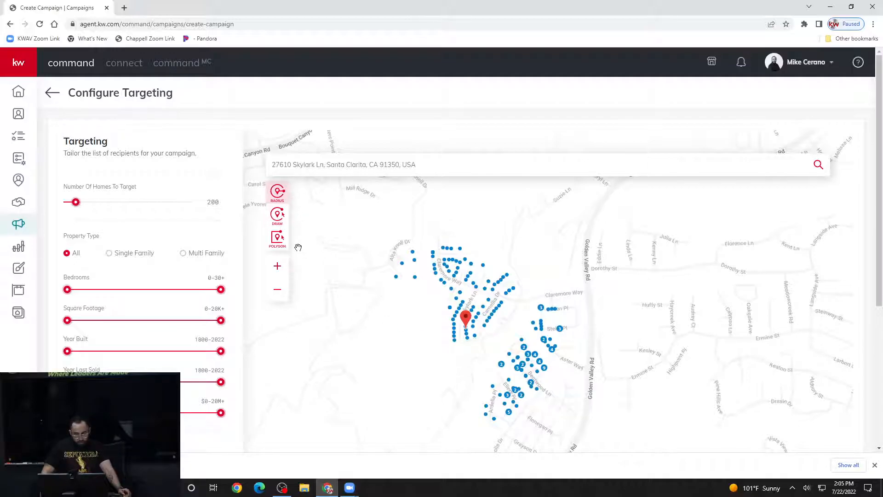
- Try a freehand target area on the map, then change Number Of Homes To Target from 336 to 200
{"action": "left_click", "coordinate": [280, 217]}
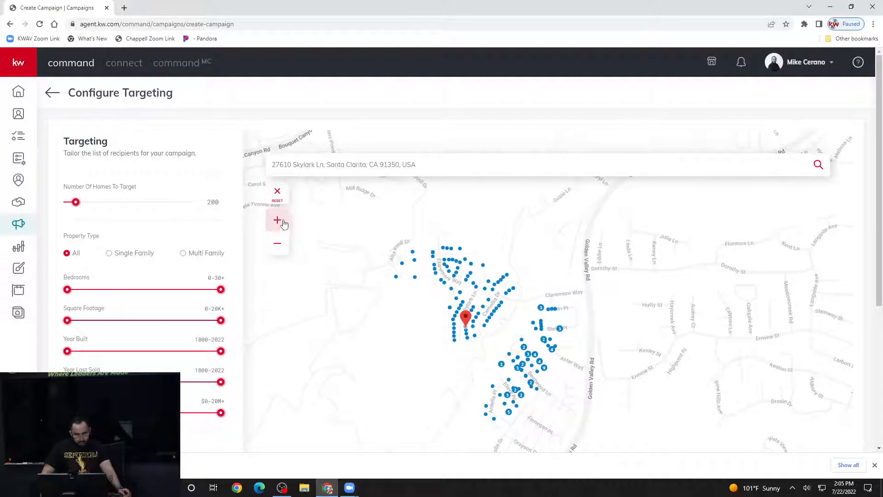
{"action": "left_click", "coordinate": [277, 194]}
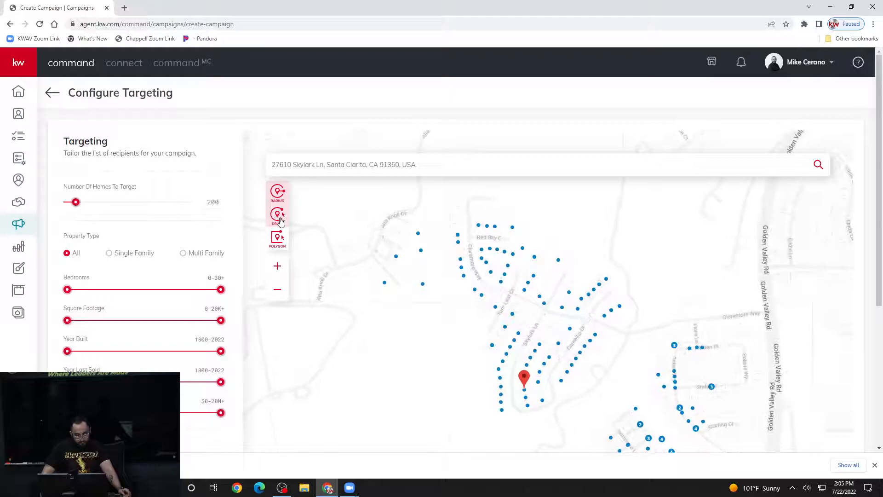
{"action": "left_click", "coordinate": [280, 216]}
{"action": "scroll", "coordinate": [402, 249], "scroll_direction": "down", "scroll_amount": 1}
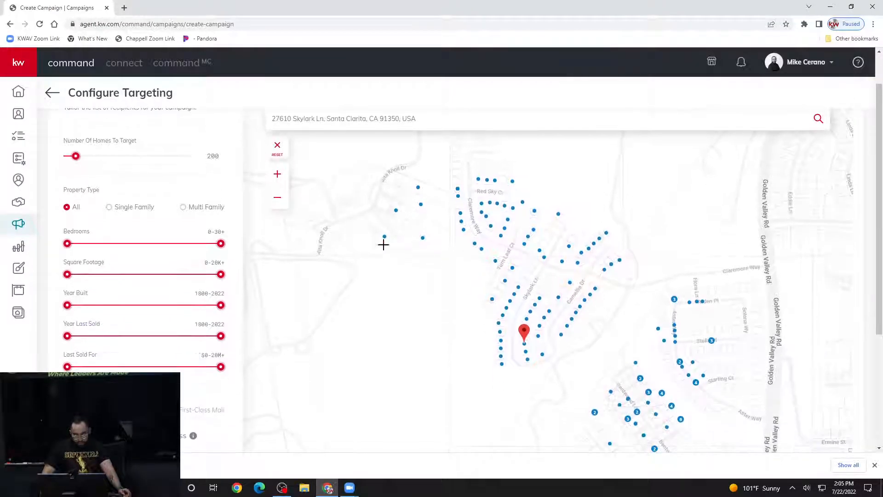
{"action": "left_click", "coordinate": [278, 201]}
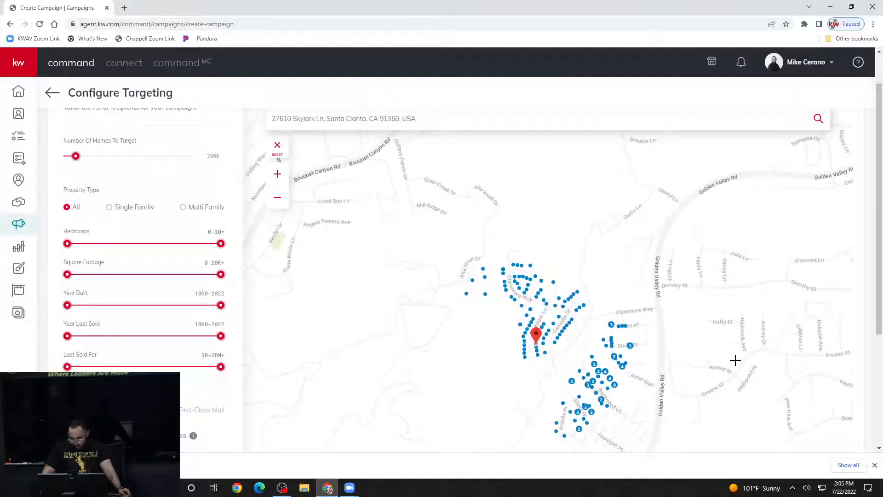
{"action": "mouse_move", "coordinate": [727, 391]}
{"action": "left_mouse_down"}
{"action": "mouse_move", "coordinate": [670, 322]}
{"action": "mouse_move", "coordinate": [696, 247]}
{"action": "mouse_move", "coordinate": [744, 231]}
{"action": "mouse_move", "coordinate": [793, 236]}
{"action": "mouse_move", "coordinate": [822, 268]}
{"action": "mouse_move", "coordinate": [842, 314]}
{"action": "mouse_move", "coordinate": [833, 362]}
{"action": "mouse_move", "coordinate": [806, 398]}
{"action": "mouse_move", "coordinate": [744, 411]}
{"action": "mouse_move", "coordinate": [713, 387]}
{"action": "left_mouse_up"}
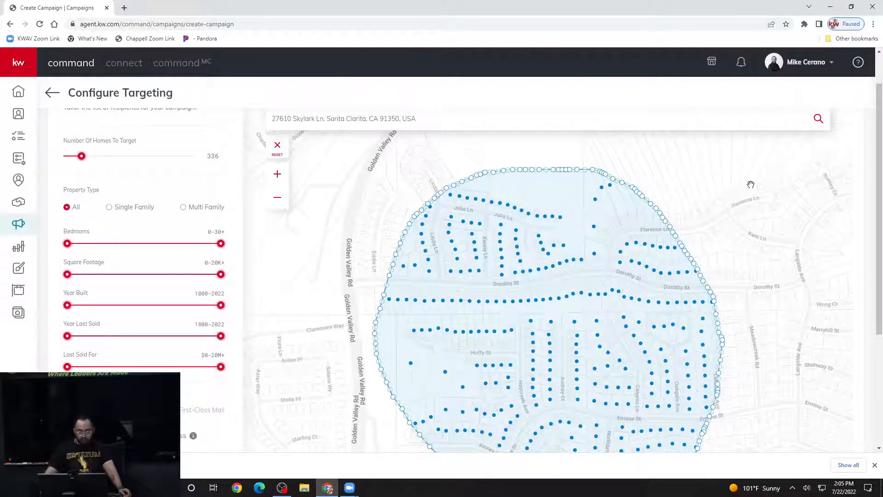
{"action": "left_click", "coordinate": [277, 198]}
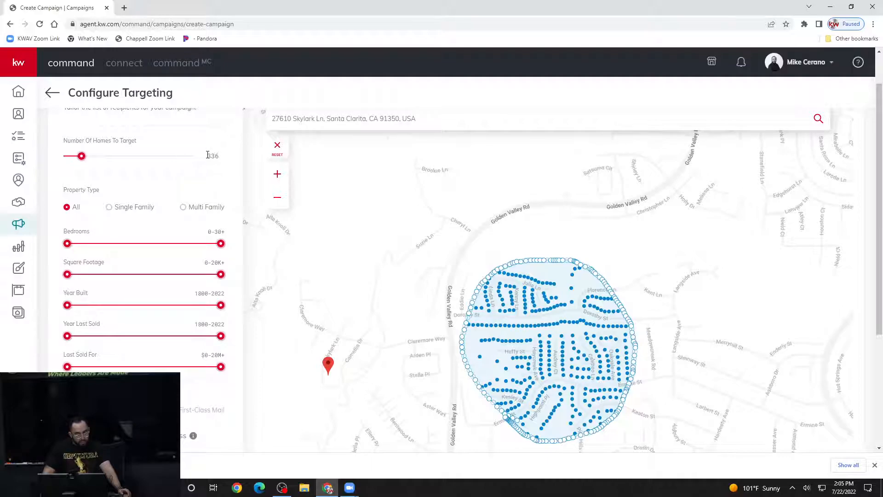
{"action": "left_click_drag", "start_coordinate": [208, 155], "coordinate": [219, 156]}
{"action": "type", "text": "200"}
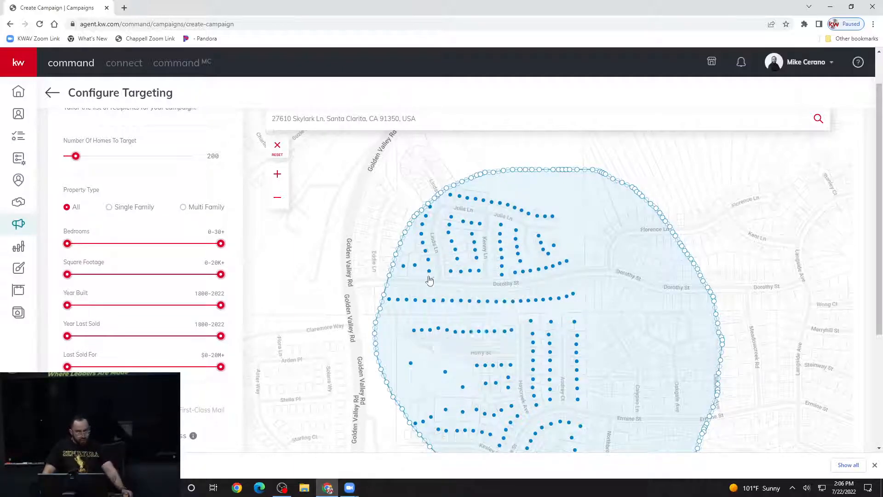
- Reset the map's radius circle and scroll the filter panel down to the $136.00 total
{"action": "left_click", "coordinate": [277, 146]}
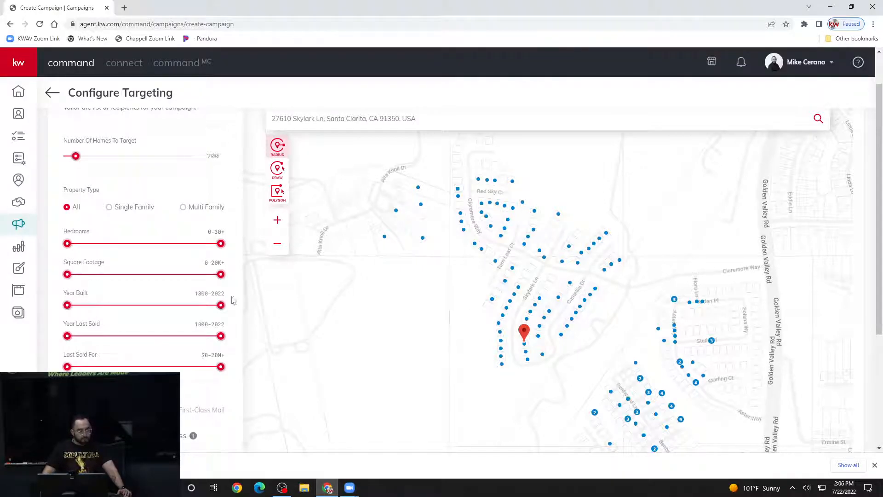
{"action": "scroll", "coordinate": [145, 228], "scroll_direction": "down", "scroll_amount": 1}
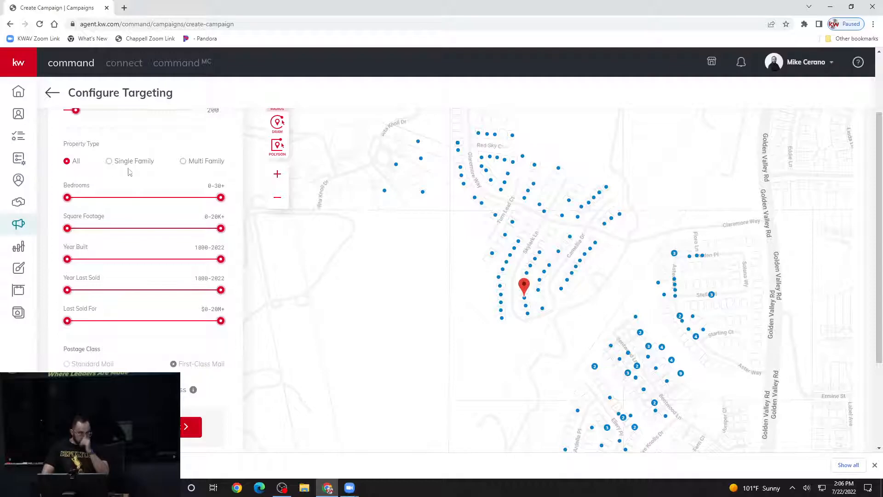
{"action": "mouse_move", "coordinate": [127, 167]}
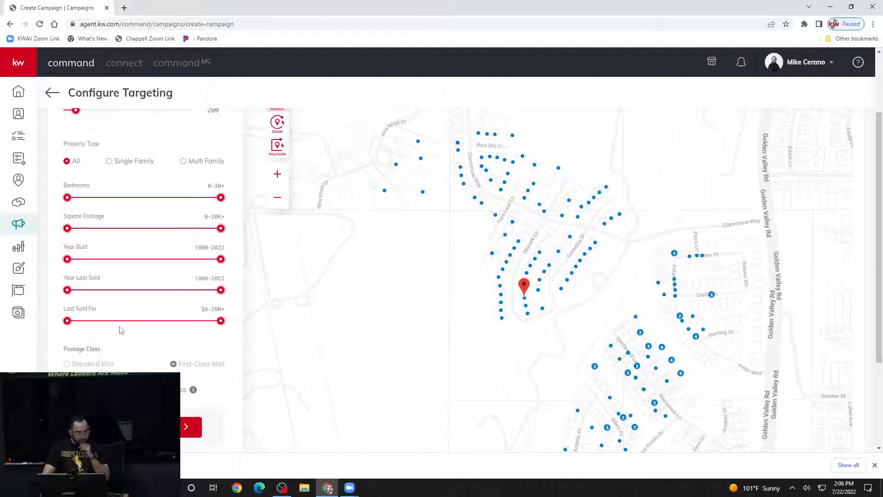
{"action": "scroll", "coordinate": [122, 329], "scroll_direction": "down", "scroll_amount": 1}
{"action": "scroll", "coordinate": [121, 329], "scroll_direction": "down", "scroll_amount": 1}
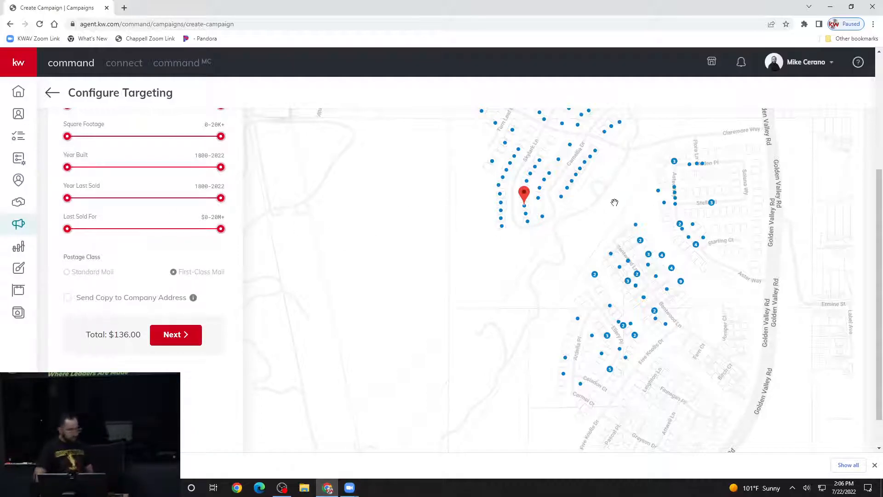
- Advance to Preview & Payment and review the order: 200 4x6 postcards at $0.68, $136.00 total
{"action": "left_click", "coordinate": [179, 337]}
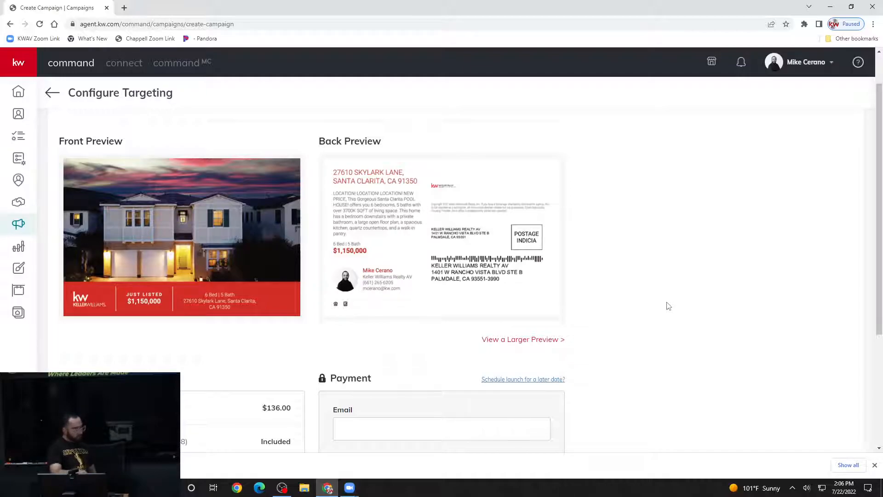
{"action": "scroll", "coordinate": [623, 343], "scroll_direction": "down", "scroll_amount": 4}
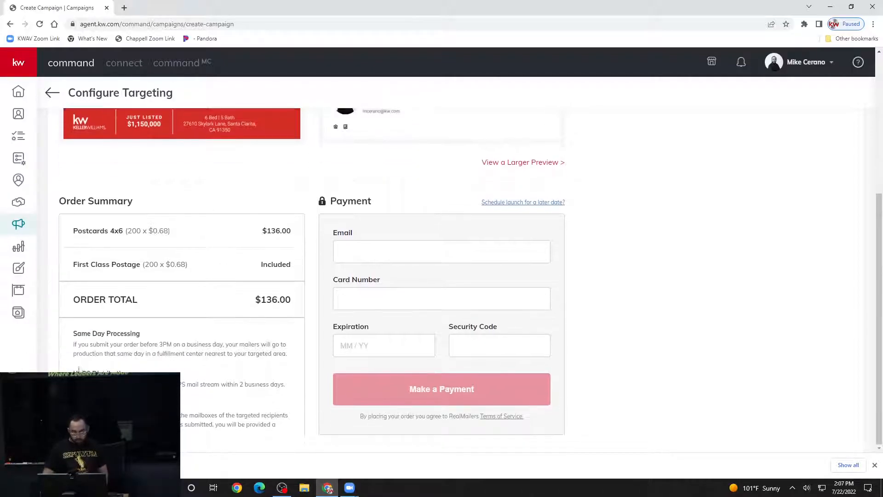
{"action": "scroll", "coordinate": [207, 387], "scroll_direction": "up", "scroll_amount": 5}
{"action": "left_click", "coordinate": [875, 464]}
{"action": "scroll", "coordinate": [605, 349], "scroll_direction": "down", "scroll_amount": 4}
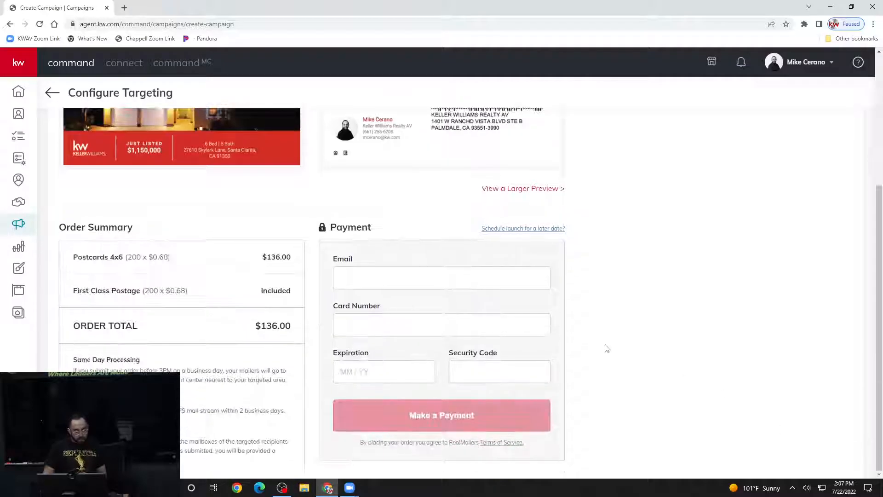
{"action": "scroll", "coordinate": [614, 352], "scroll_direction": "up", "scroll_amount": 4}
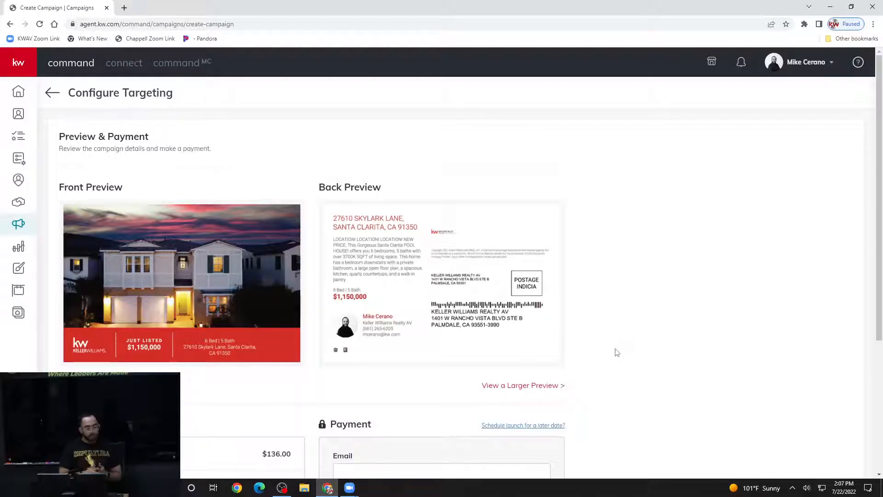
{"action": "scroll", "coordinate": [614, 350], "scroll_direction": "down", "scroll_amount": 4}
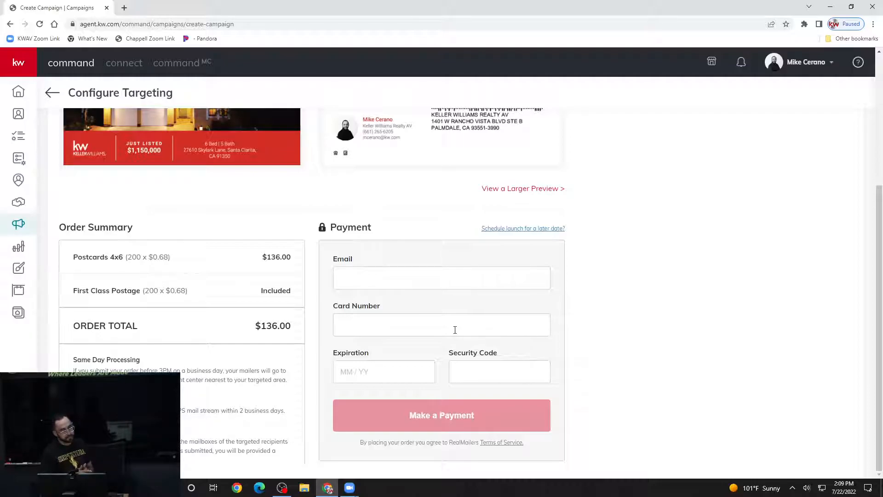
{"action": "scroll", "coordinate": [459, 333], "scroll_direction": "up", "scroll_amount": 4}
{"action": "scroll", "coordinate": [506, 331], "scroll_direction": "down", "scroll_amount": 1}
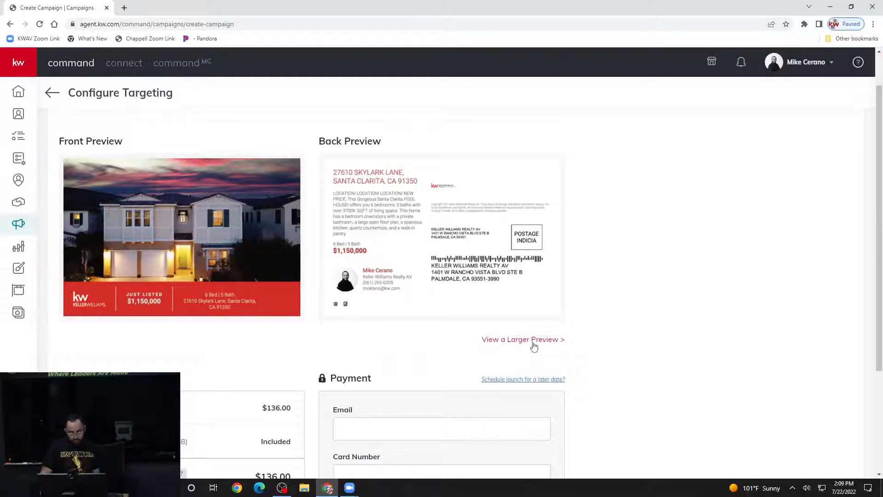
- Open the larger postcard preview PDF, zoom it to 200%, and scroll to the back page
{"action": "left_click", "coordinate": [514, 340]}
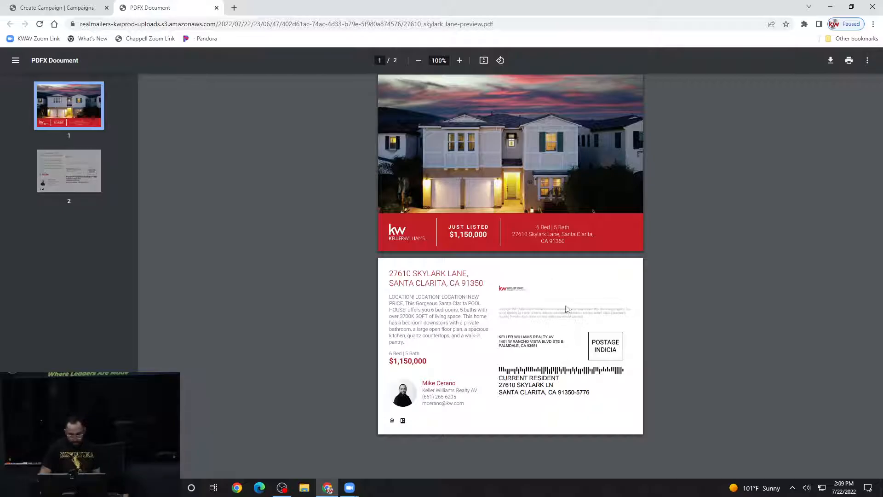
{"action": "left_click", "coordinate": [460, 60]}
{"action": "left_click", "coordinate": [459, 60]}
{"action": "left_click", "coordinate": [460, 60]}
{"action": "left_click", "coordinate": [459, 60]}
{"action": "left_click", "coordinate": [460, 60]}
{"action": "scroll", "coordinate": [529, 164], "scroll_direction": "down", "scroll_amount": 7}
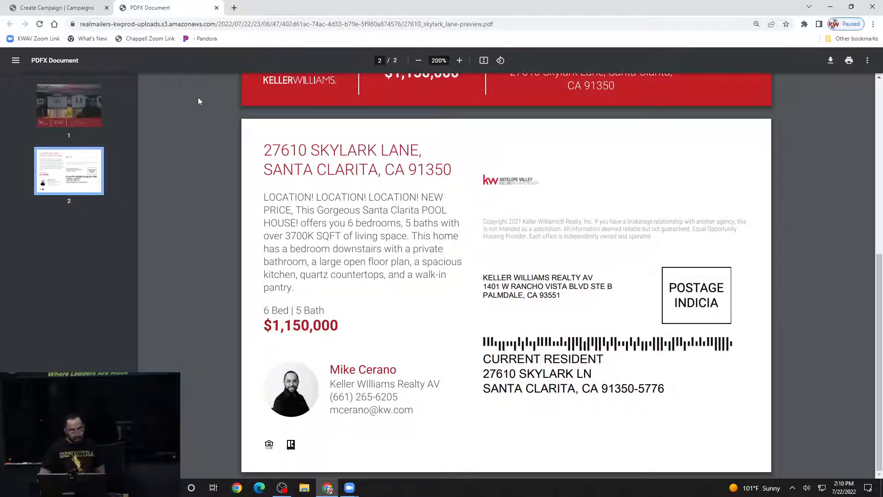
- Close the PDF, leave Preview & Payment without saving, and reopen the Skylark Lane draft via Edit Campaign
{"action": "left_click", "coordinate": [216, 8]}
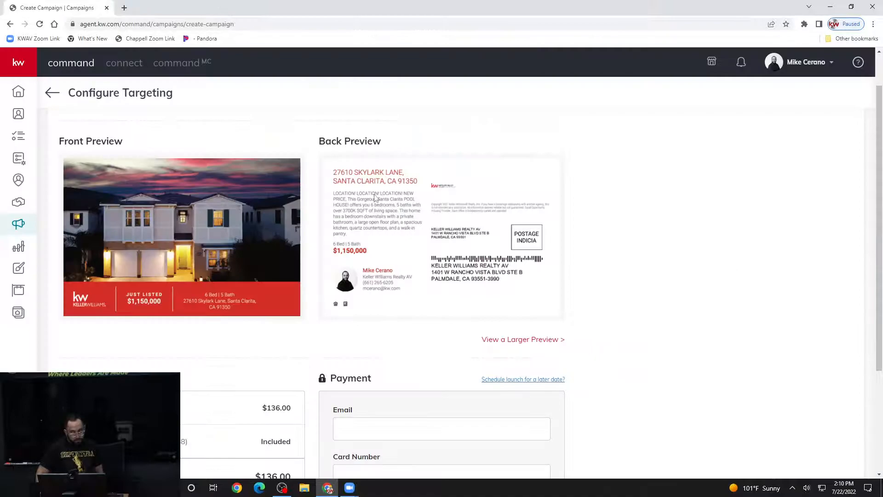
{"action": "scroll", "coordinate": [318, 244], "scroll_direction": "up", "scroll_amount": 1}
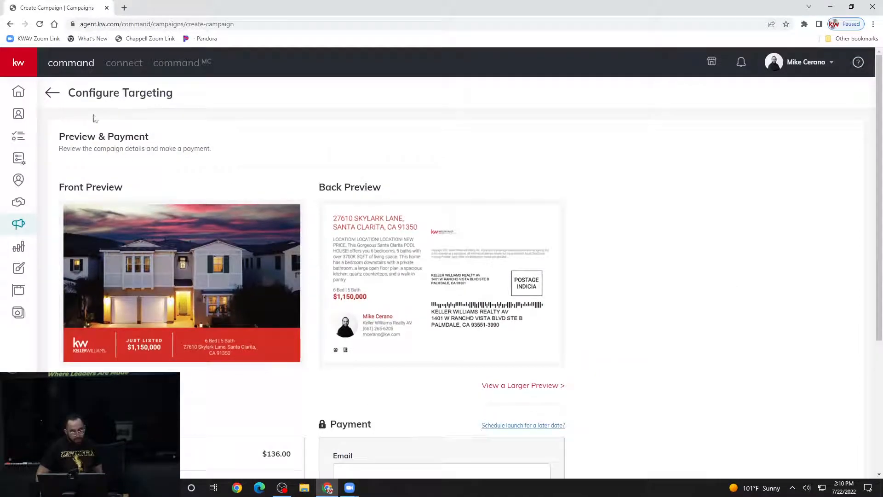
{"action": "scroll", "coordinate": [140, 179], "scroll_direction": "down", "scroll_amount": 4}
{"action": "scroll", "coordinate": [150, 189], "scroll_direction": "up", "scroll_amount": 4}
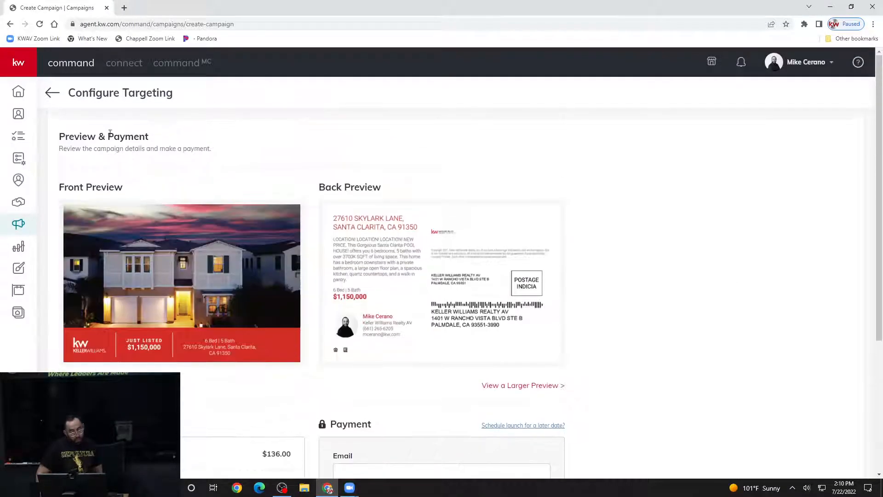
{"action": "left_click", "coordinate": [51, 93]}
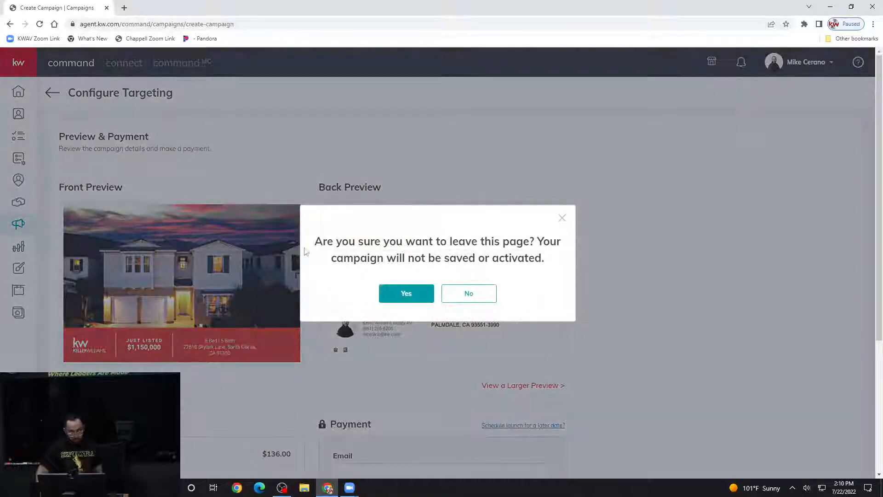
{"action": "left_click", "coordinate": [412, 298]}
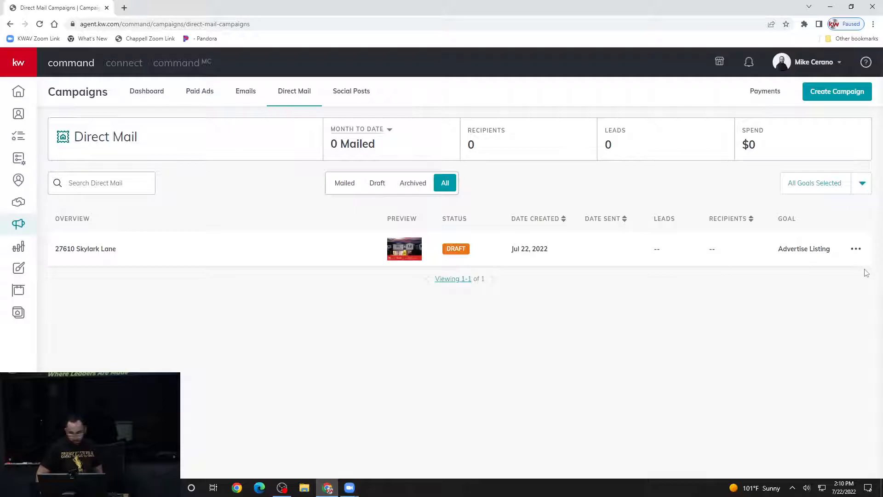
{"action": "left_click", "coordinate": [856, 248]}
{"action": "left_click", "coordinate": [810, 227]}
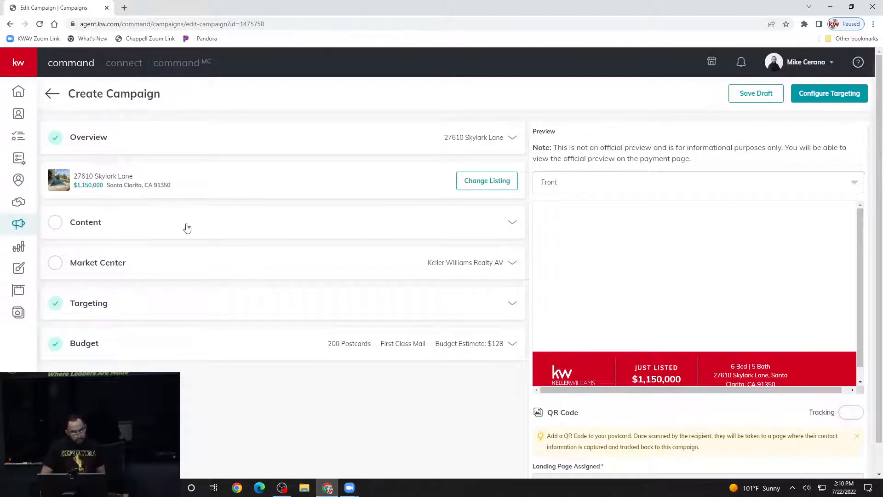
- Expand Content and append the agent's DRE licence number to the end of the Description
{"action": "left_click", "coordinate": [320, 222]}
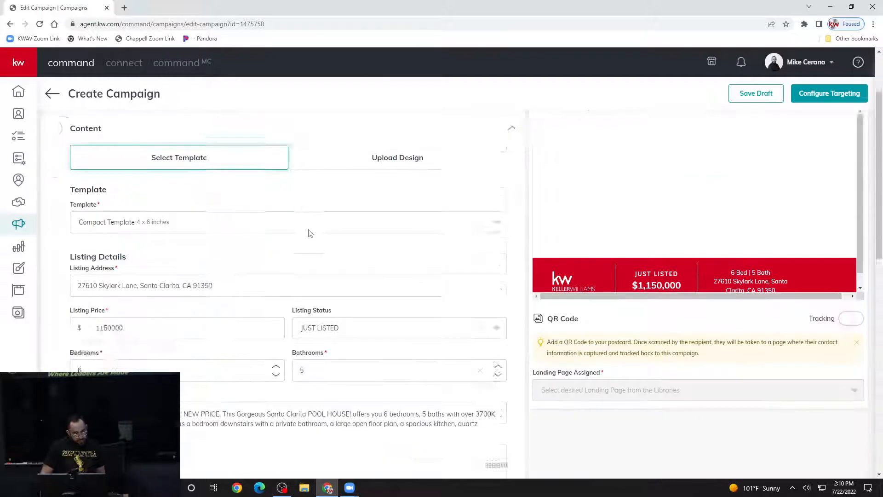
{"action": "scroll", "coordinate": [295, 248], "scroll_direction": "down", "scroll_amount": 8}
{"action": "scroll", "coordinate": [230, 269], "scroll_direction": "up", "scroll_amount": 2}
{"action": "left_click", "coordinate": [216, 255]}
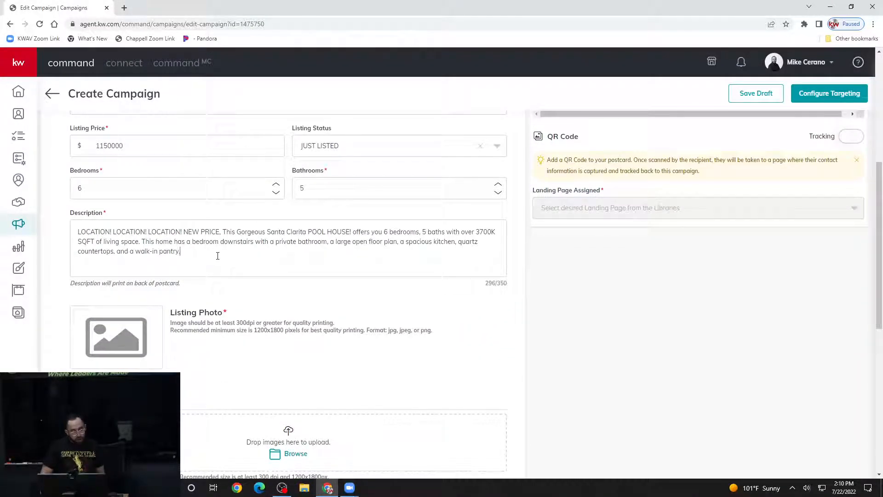
{"action": "scroll", "coordinate": [217, 256], "scroll_direction": "up", "scroll_amount": 1}
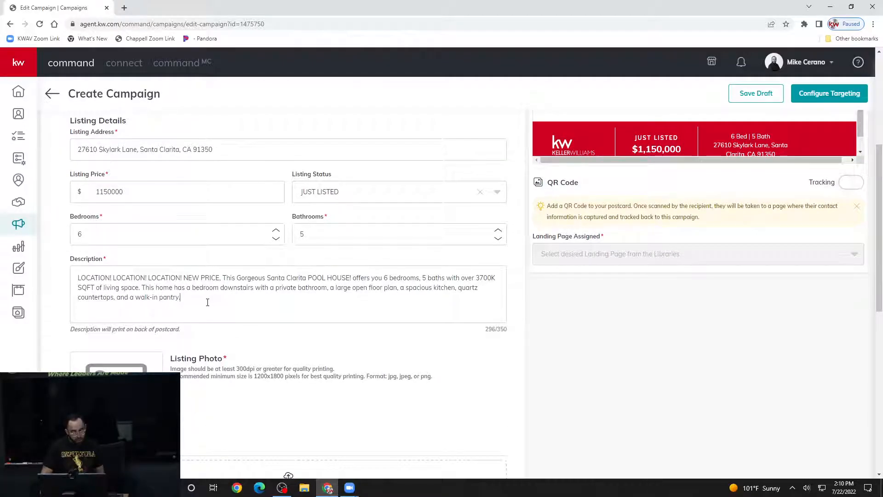
{"action": "scroll", "coordinate": [207, 302], "scroll_direction": "down", "scroll_amount": 1}
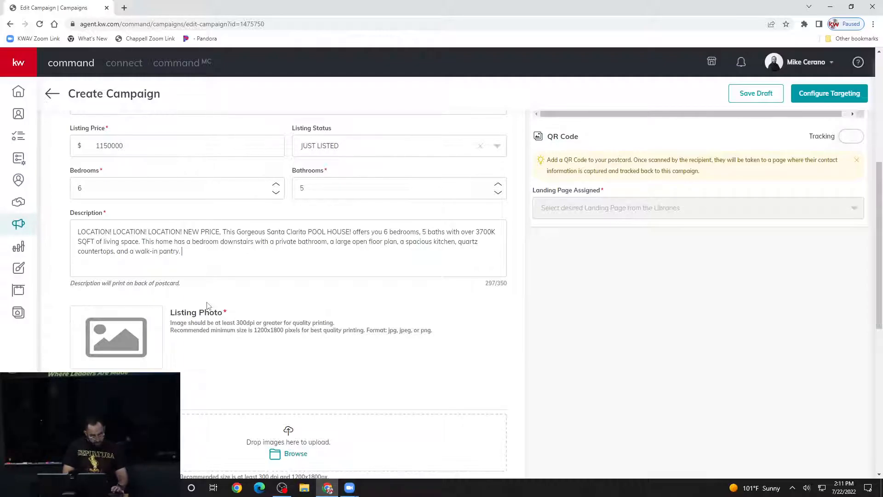
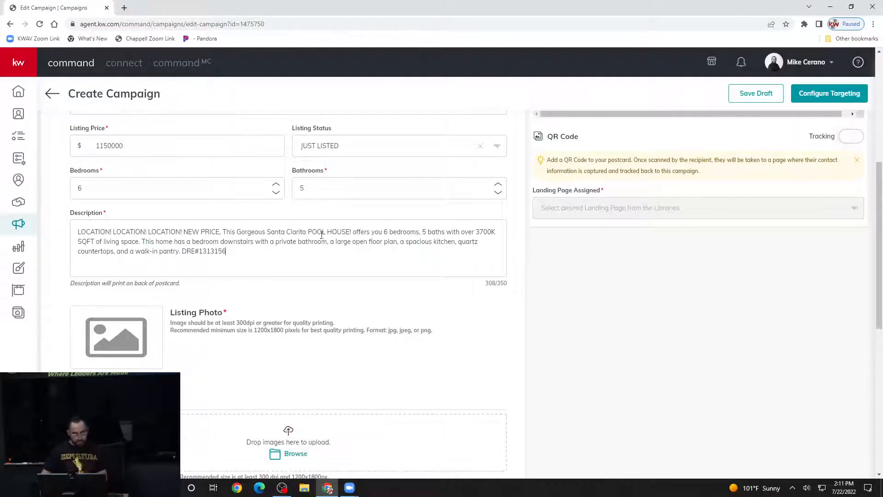
{"action": "scroll", "coordinate": [297, 248], "scroll_direction": "up", "scroll_amount": 6}
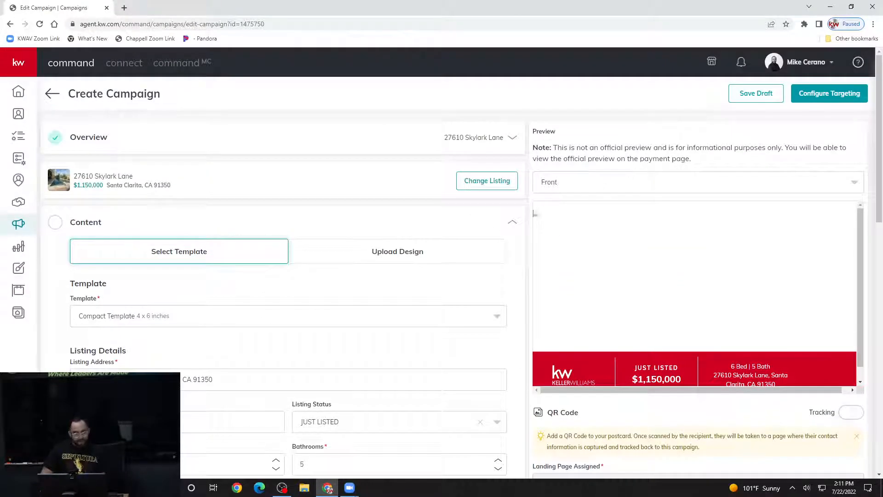
- Switch the postcard preview to Back, review it, and attempt to continue to targeting
{"action": "left_click", "coordinate": [615, 186]}
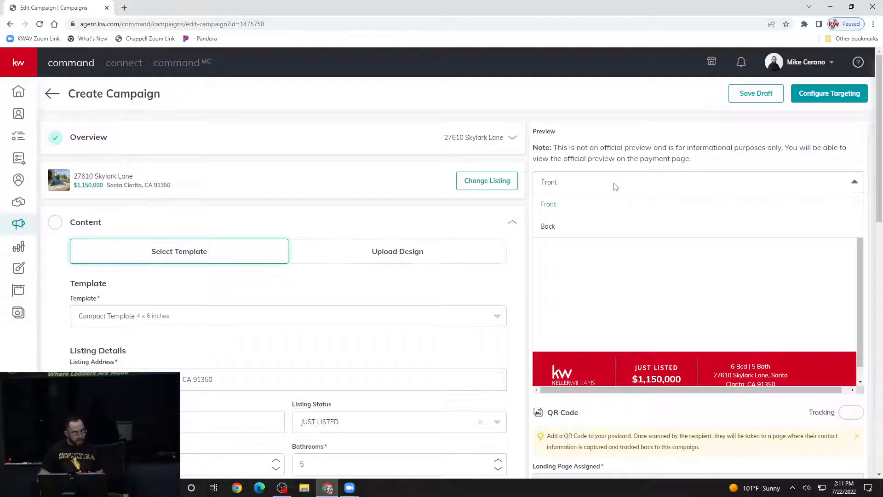
{"action": "left_click", "coordinate": [547, 228]}
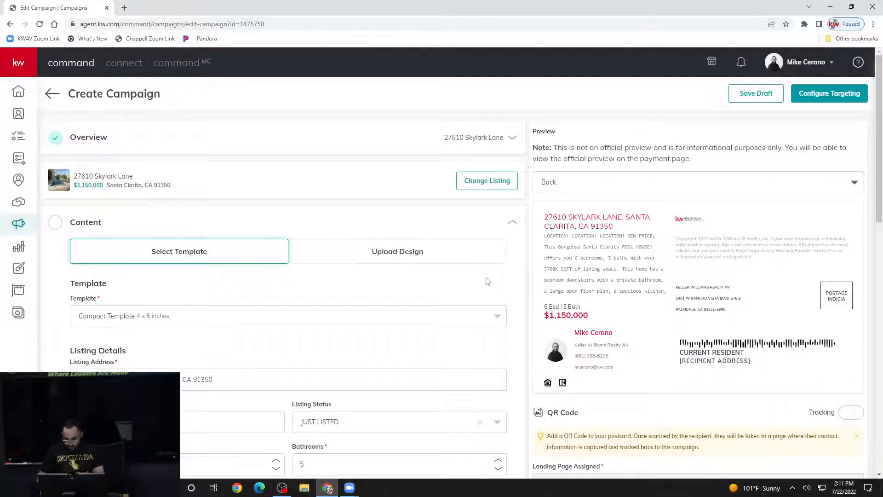
{"action": "scroll", "coordinate": [598, 230], "scroll_direction": "down", "scroll_amount": 2}
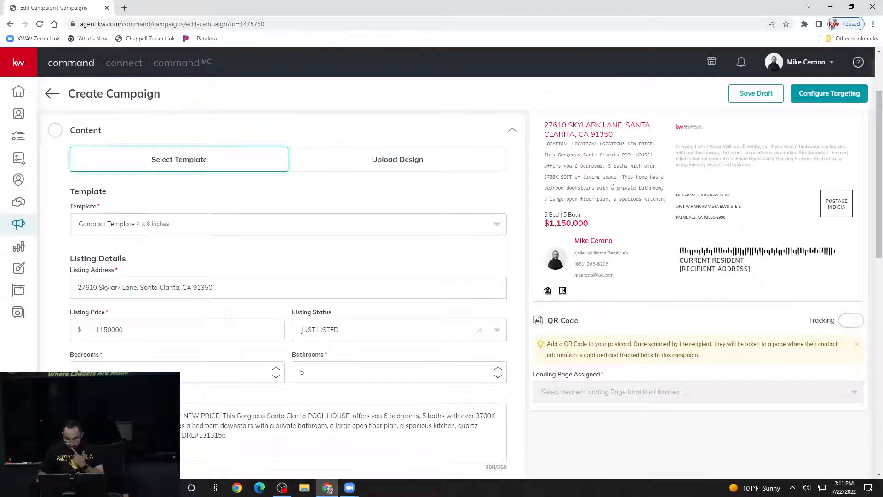
{"action": "scroll", "coordinate": [321, 331], "scroll_direction": "down", "scroll_amount": 1}
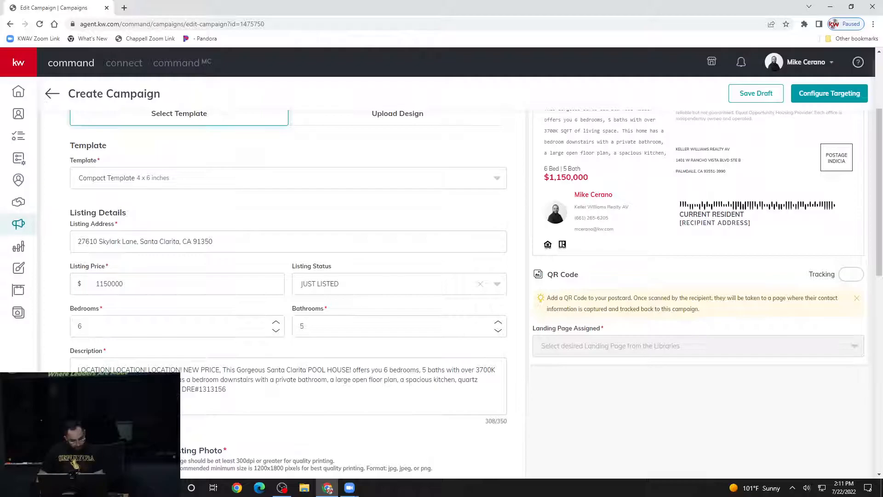
{"action": "scroll", "coordinate": [690, 230], "scroll_direction": "up", "scroll_amount": 3}
{"action": "left_click", "coordinate": [827, 94]}
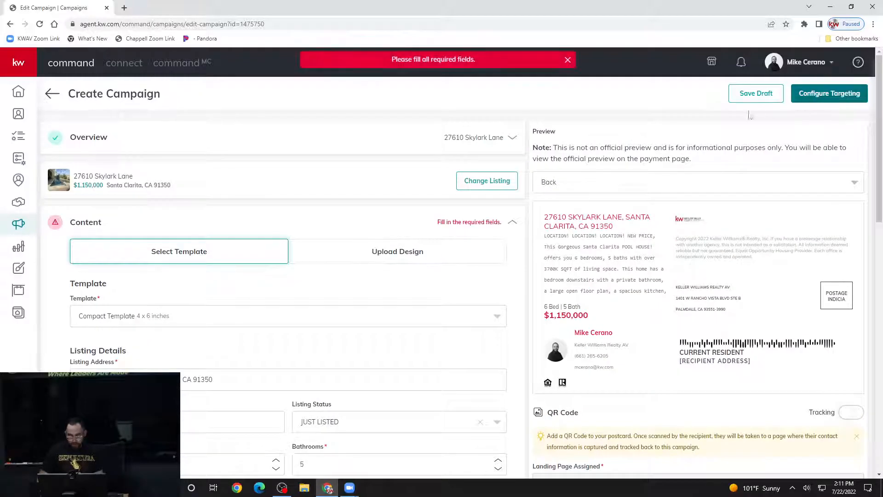
- Choose the third Listing Image thumbnail, the dusk house photo, and save the Agent section
{"action": "scroll", "coordinate": [340, 260], "scroll_direction": "down", "scroll_amount": 5}
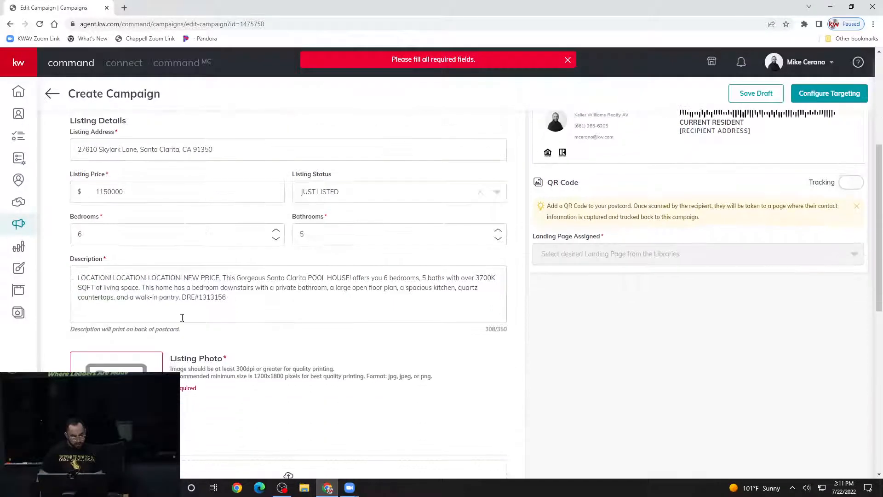
{"action": "scroll", "coordinate": [201, 268], "scroll_direction": "down", "scroll_amount": 4}
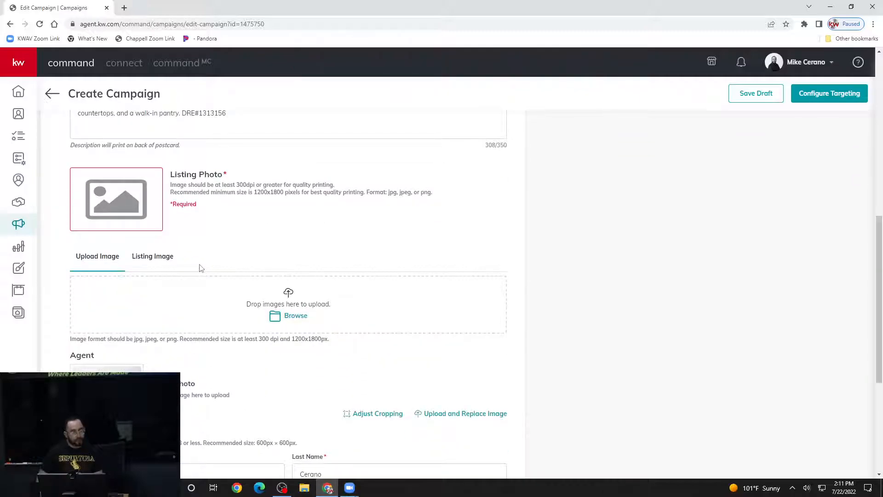
{"action": "scroll", "coordinate": [235, 274], "scroll_direction": "down", "scroll_amount": 2}
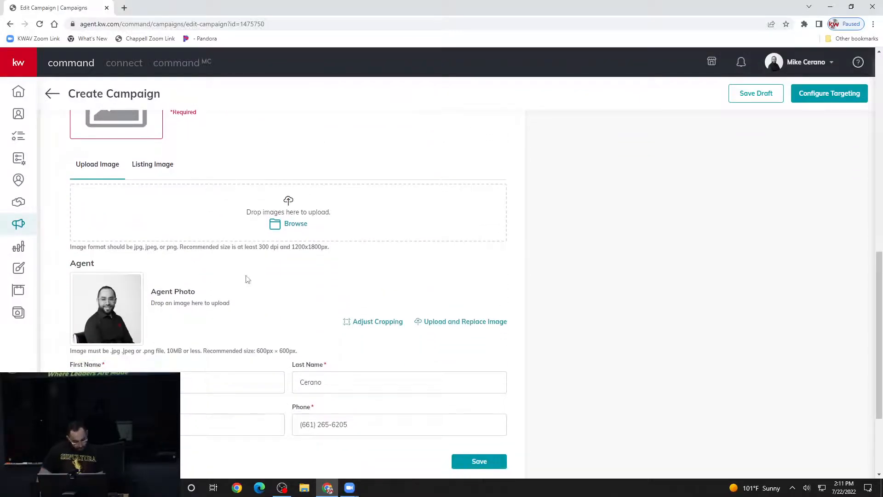
{"action": "scroll", "coordinate": [165, 191], "scroll_direction": "down", "scroll_amount": 3}
{"action": "scroll", "coordinate": [257, 225], "scroll_direction": "up", "scroll_amount": 4}
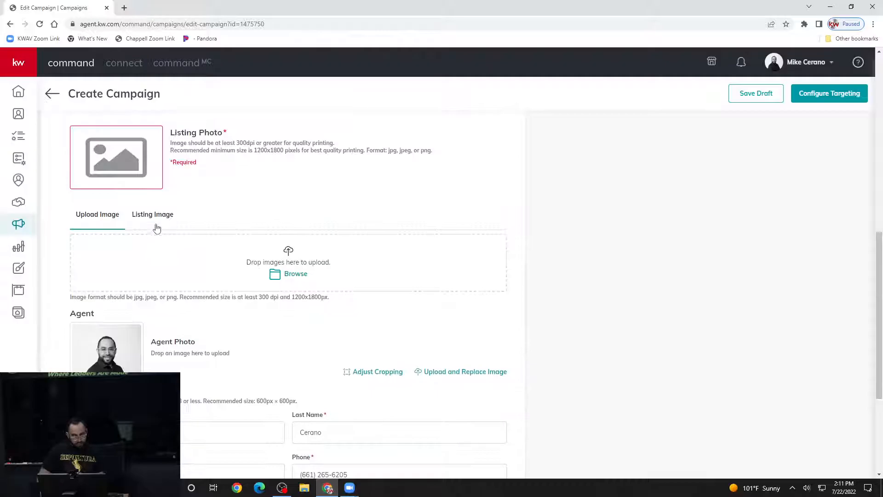
{"action": "left_click", "coordinate": [153, 214]}
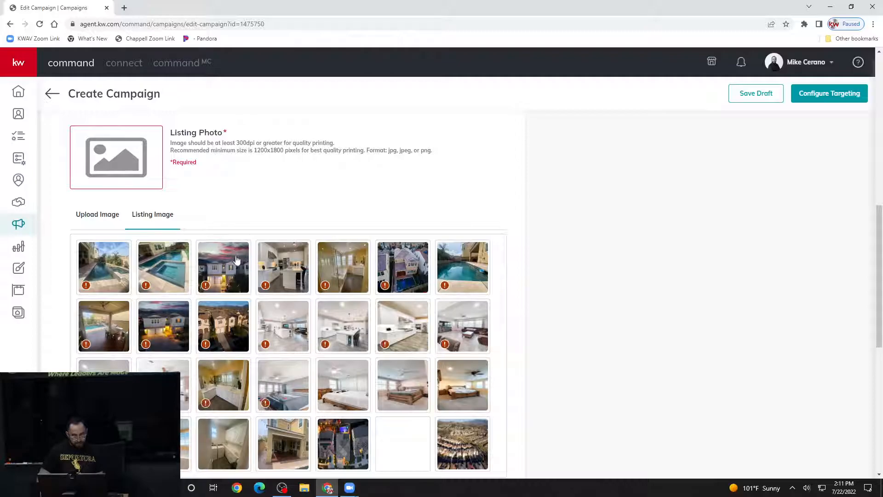
{"action": "left_click", "coordinate": [240, 263]}
{"action": "scroll", "coordinate": [269, 258], "scroll_direction": "down", "scroll_amount": 5}
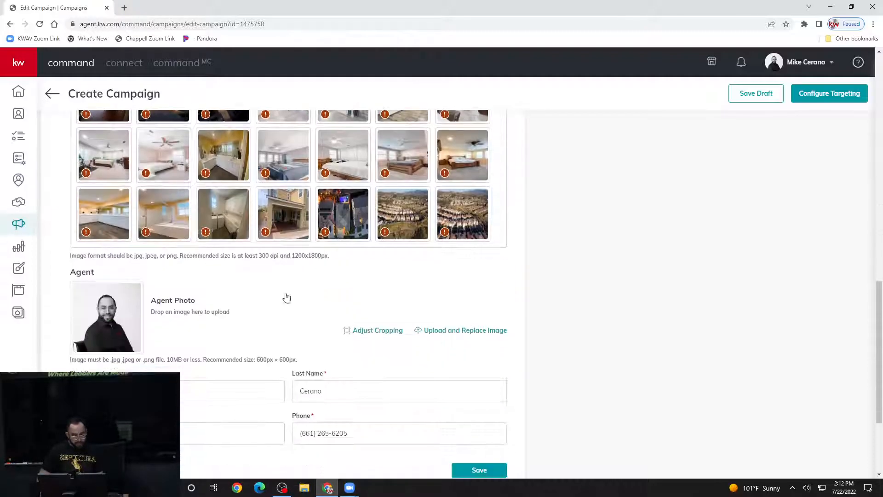
{"action": "scroll", "coordinate": [349, 354], "scroll_direction": "down", "scroll_amount": 2}
{"action": "left_click", "coordinate": [469, 373]}
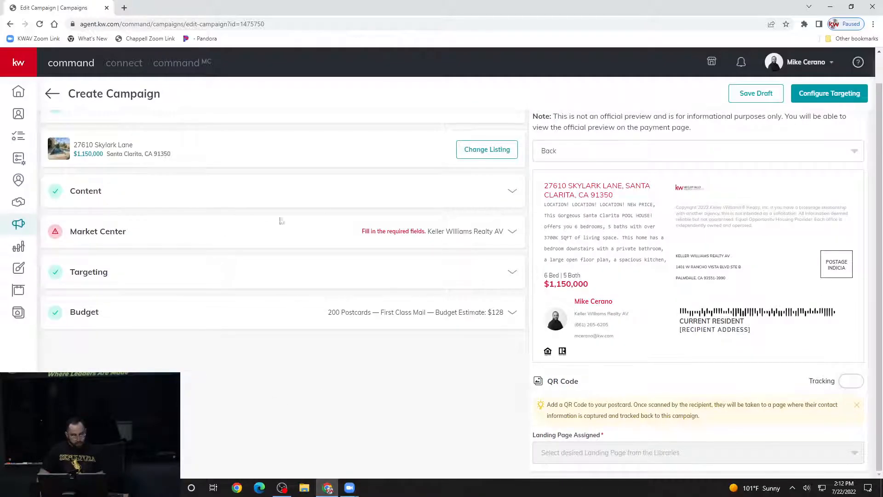
- Fill in the Market Center details and enter a postcard quantity of 300
{"action": "left_click", "coordinate": [386, 232]}
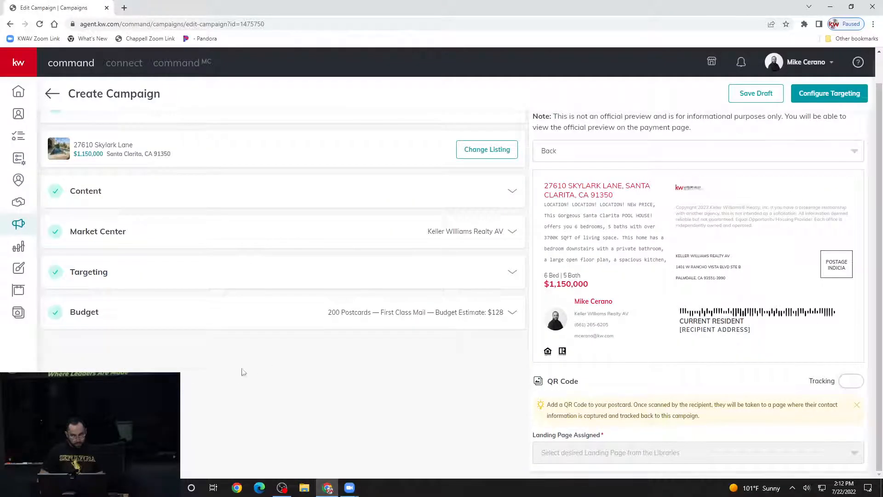
{"action": "left_click", "coordinate": [357, 317]}
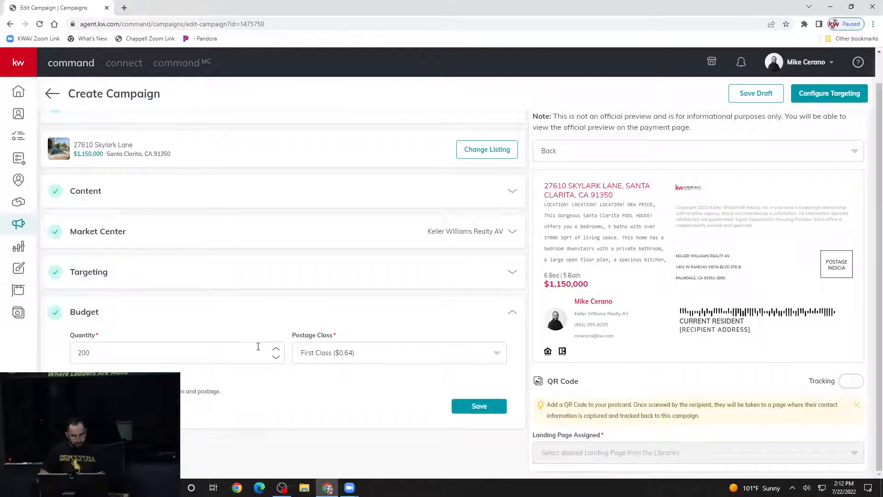
{"action": "left_click", "coordinate": [276, 349]}
{"action": "left_click_drag", "start_coordinate": [97, 353], "coordinate": [50, 361]}
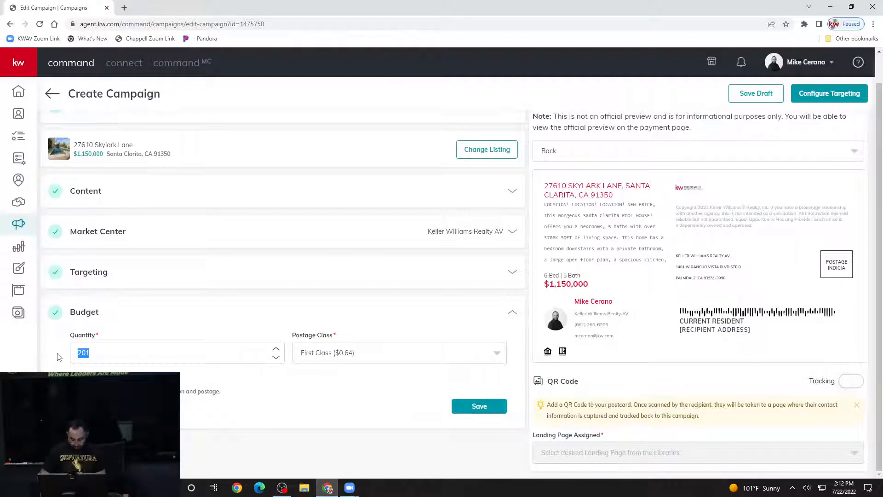
{"action": "type", "text": "300"}
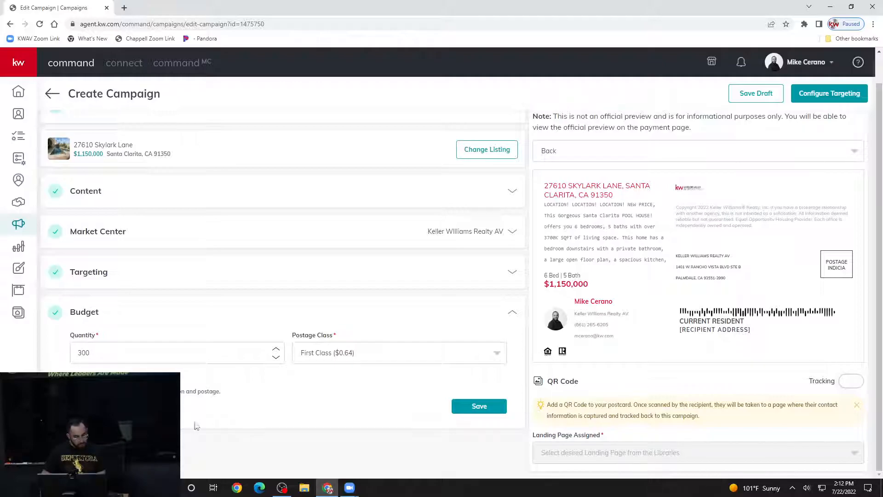
- Settle the quantity at 300 first-class postcards and save the $192.00 budget
{"action": "left_click", "coordinate": [277, 349]}
{"action": "left_click", "coordinate": [275, 357]}
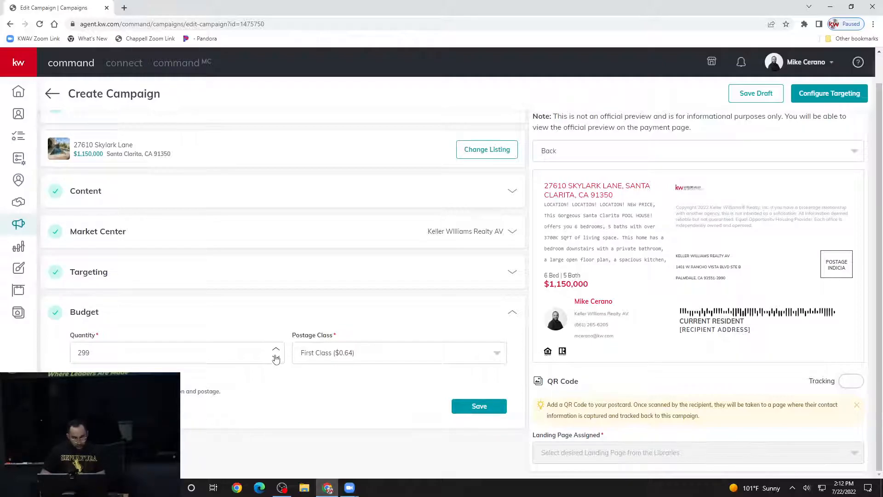
{"action": "left_click", "coordinate": [276, 349]}
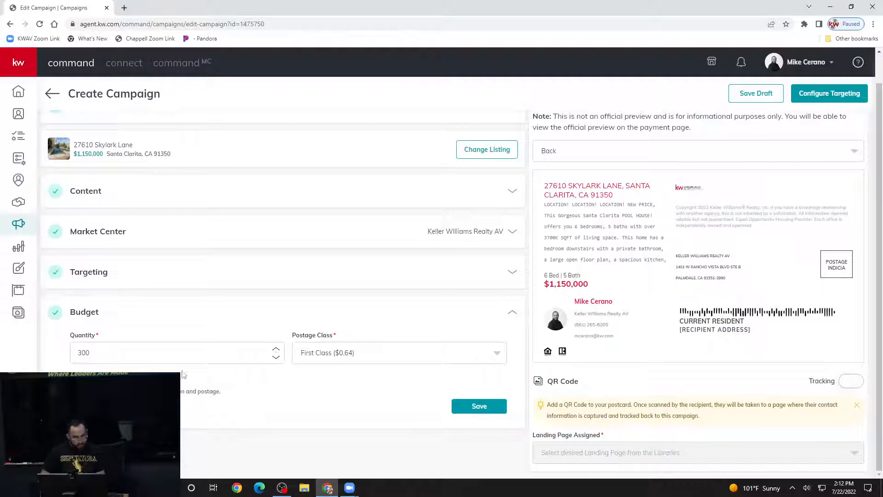
{"action": "left_click_drag", "start_coordinate": [90, 352], "coordinate": [74, 348]}
{"action": "left_click", "coordinate": [182, 402]}
{"action": "left_click", "coordinate": [195, 360]}
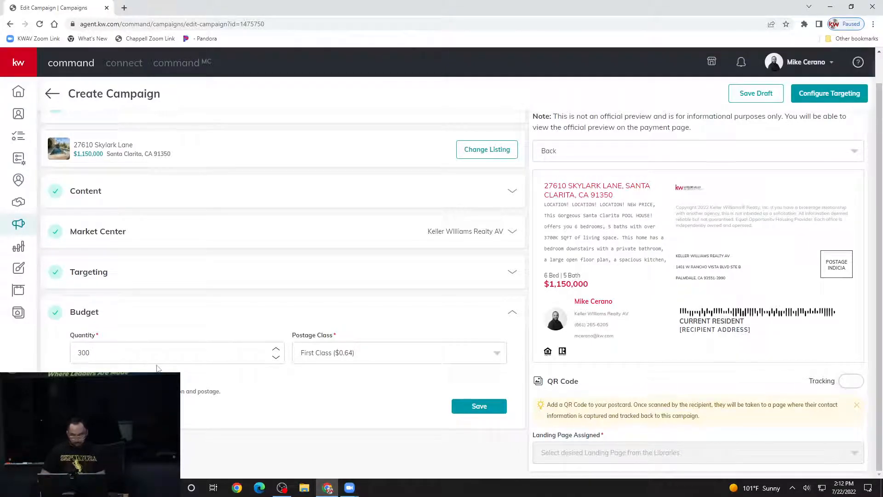
{"action": "left_click", "coordinate": [483, 406]}
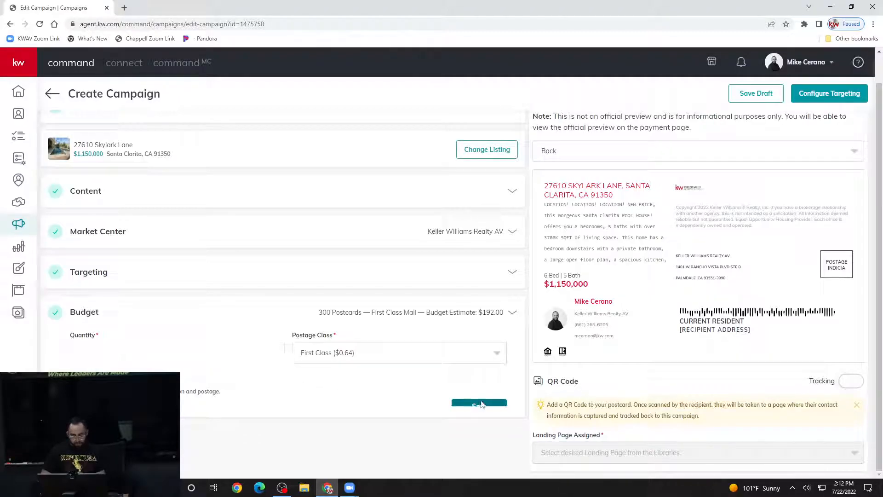
- Create the campaign and confirm the creation prompt
{"action": "left_click", "coordinate": [833, 93]}
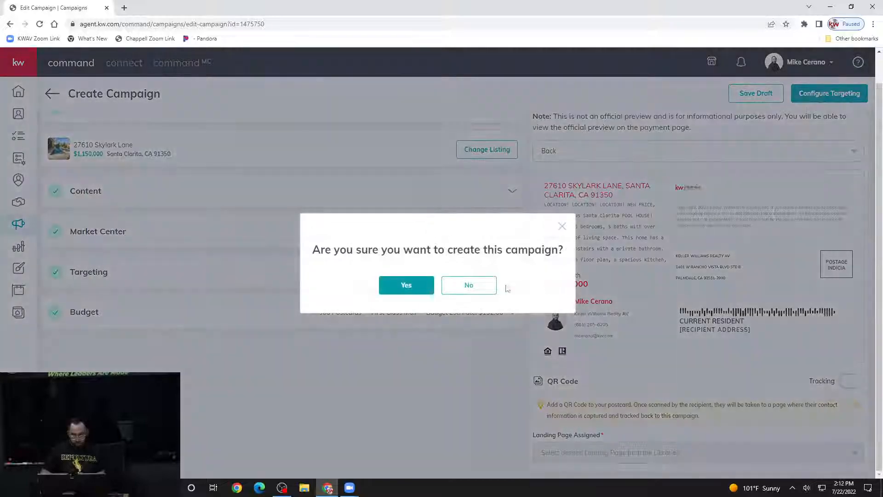
{"action": "left_click", "coordinate": [414, 289]}
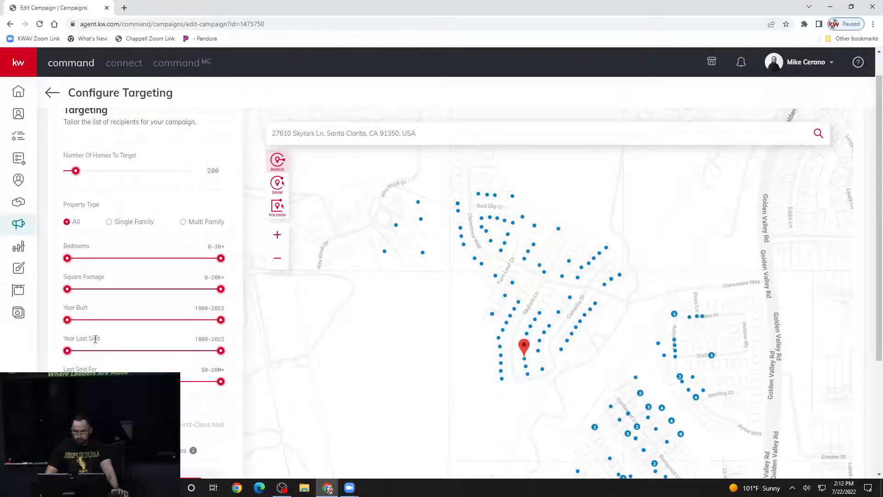
{"action": "scroll", "coordinate": [99, 343], "scroll_direction": "down", "scroll_amount": 3}
- Advance to Preview & Payment and review the postcard previews and $136.00 order summary
{"action": "left_click", "coordinate": [199, 317]}
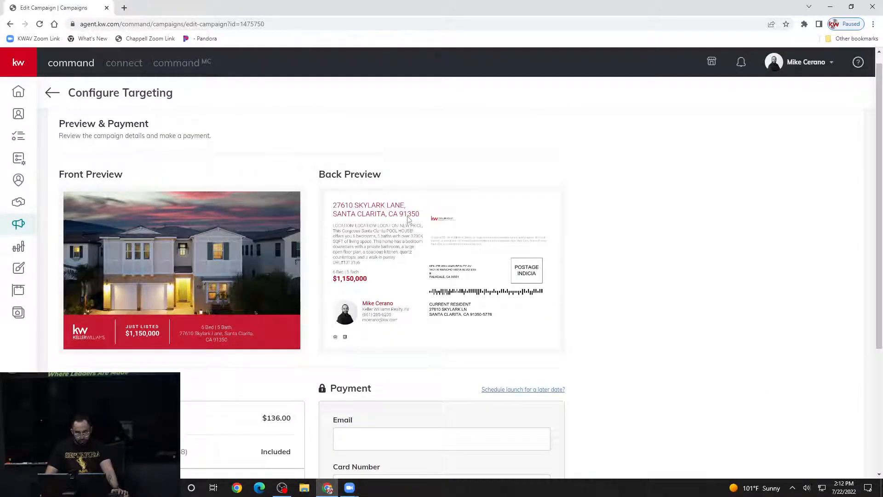
{"action": "scroll", "coordinate": [532, 308], "scroll_direction": "down", "scroll_amount": 4}
{"action": "scroll", "coordinate": [580, 298], "scroll_direction": "up", "scroll_amount": 4}
{"action": "scroll", "coordinate": [479, 283], "scroll_direction": "down", "scroll_amount": 3}
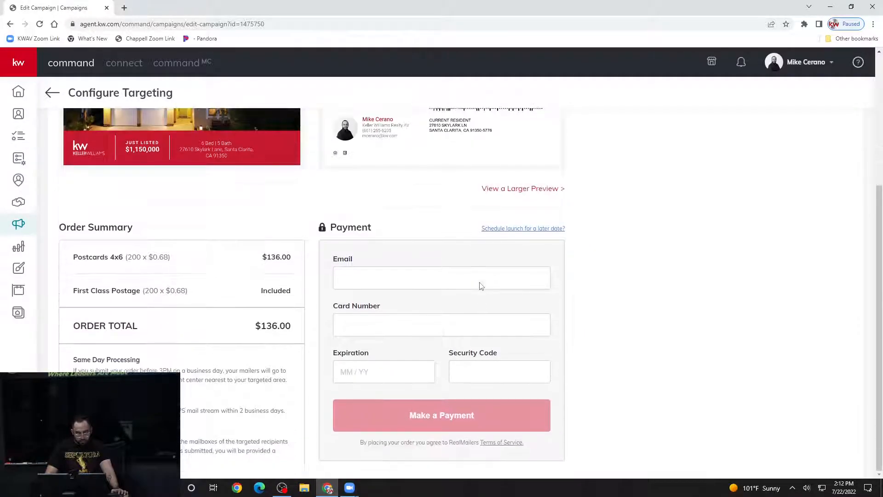
{"action": "scroll", "coordinate": [480, 283], "scroll_direction": "up", "scroll_amount": 4}
- Open the larger postcard preview PDF at 250% and scroll to the back side's listing text
{"action": "left_click", "coordinate": [522, 373]}
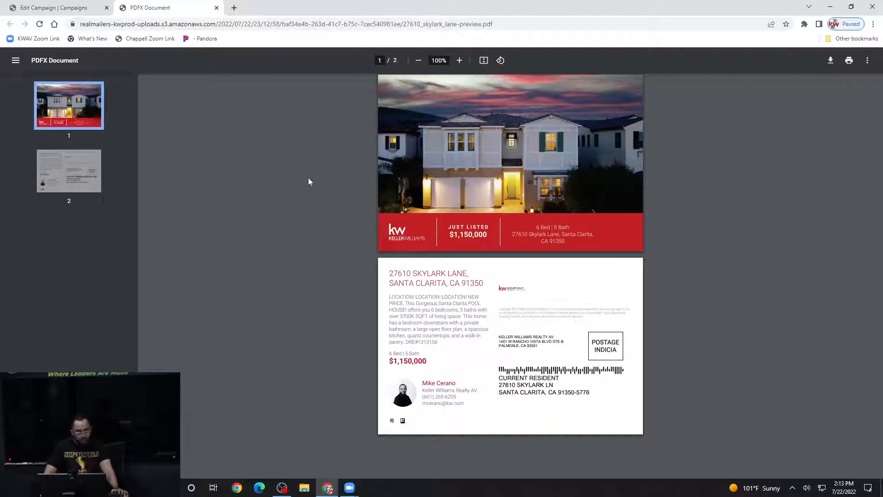
{"action": "left_click", "coordinate": [459, 60]}
{"action": "left_click", "coordinate": [460, 60]}
{"action": "left_click", "coordinate": [460, 60]}
{"action": "left_click", "coordinate": [459, 60]}
{"action": "left_click", "coordinate": [459, 60]}
{"action": "left_click", "coordinate": [459, 60]}
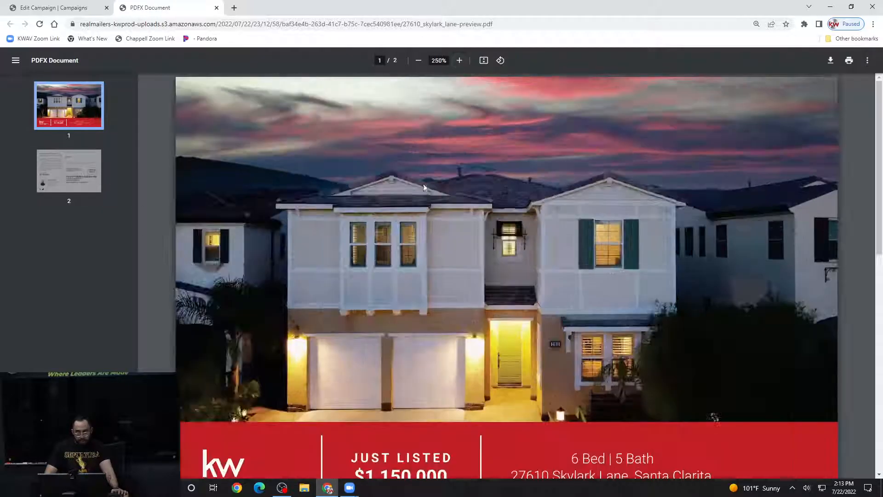
{"action": "scroll", "coordinate": [419, 204], "scroll_direction": "down", "scroll_amount": 7}
{"action": "scroll", "coordinate": [420, 209], "scroll_direction": "down", "scroll_amount": 2}
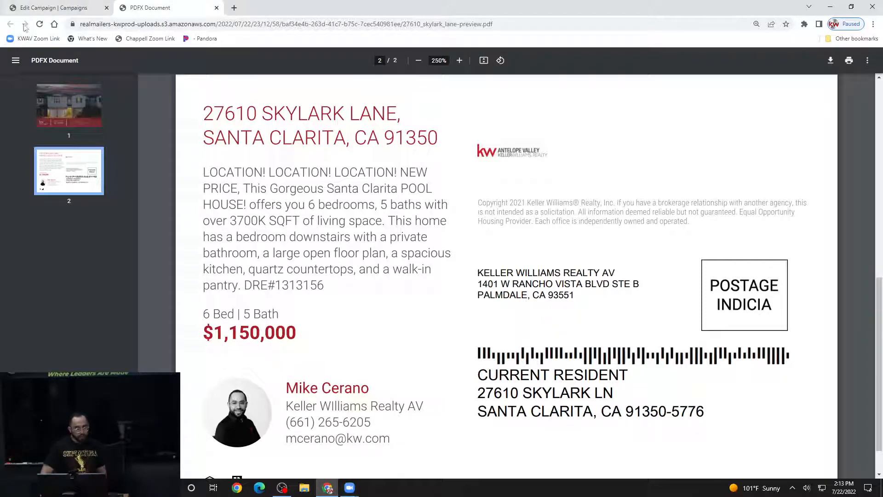
- Return to the Edit Campaign tab's Preview & Payment page
{"action": "left_click", "coordinate": [54, 7]}
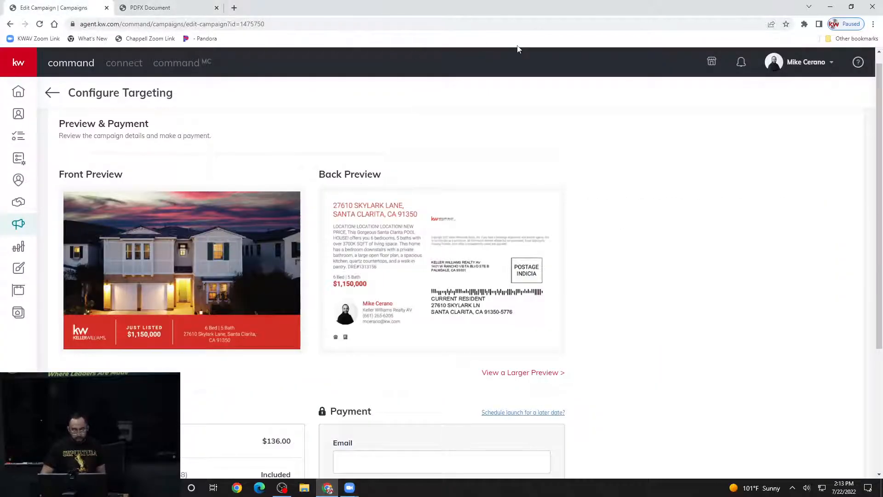
{"action": "scroll", "coordinate": [554, 131], "scroll_direction": "down", "scroll_amount": 3}
{"action": "scroll", "coordinate": [554, 130], "scroll_direction": "up", "scroll_amount": 3}
{"action": "scroll", "coordinate": [555, 132], "scroll_direction": "down", "scroll_amount": 3}
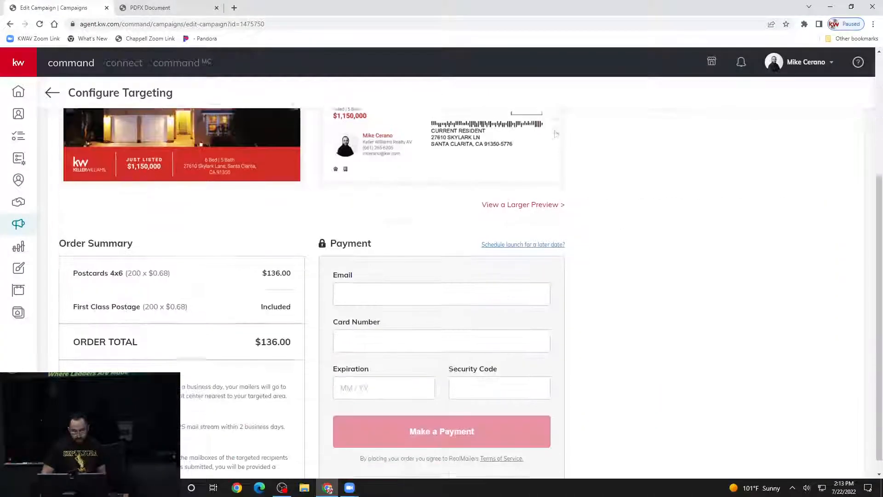
{"action": "scroll", "coordinate": [502, 182], "scroll_direction": "down", "scroll_amount": 1}
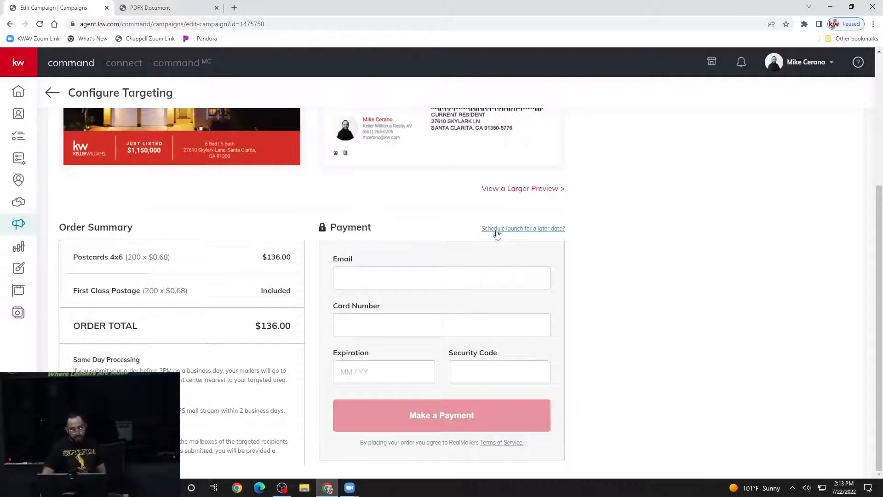
- Schedule the launch for 07/23/2022 instead of sending immediately
{"action": "left_click", "coordinate": [527, 229]}
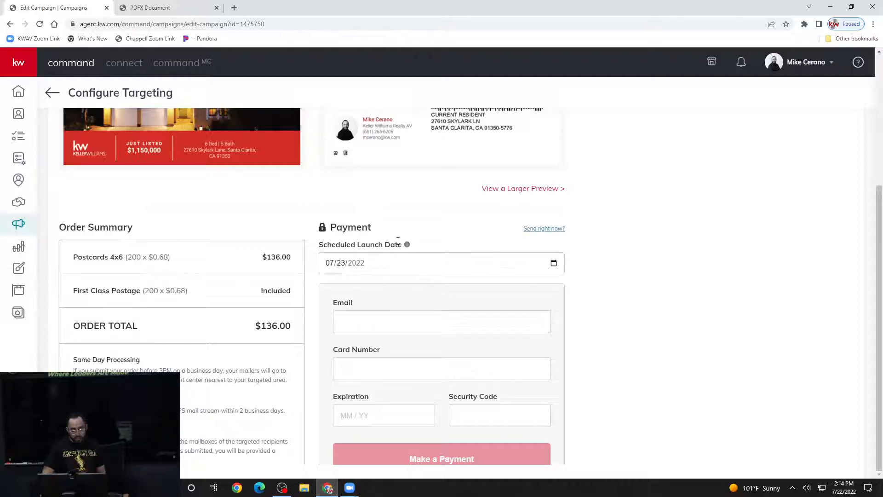
{"action": "mouse_move", "coordinate": [407, 246]}
{"action": "left_click", "coordinate": [401, 266]}
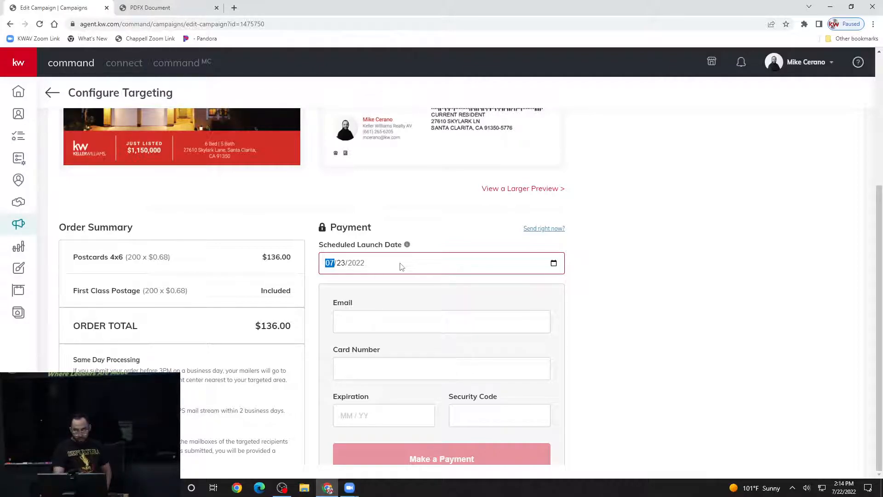
{"action": "scroll", "coordinate": [591, 221], "scroll_direction": "up", "scroll_amount": 4}
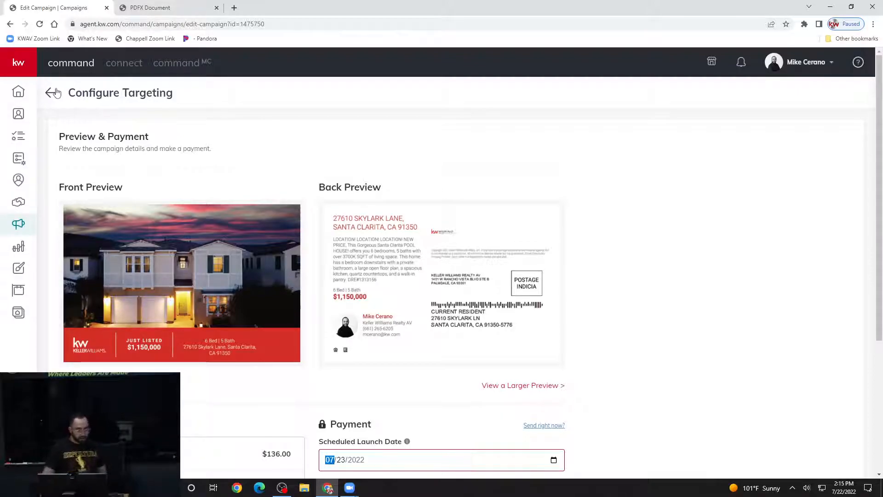
- Leave the unpaid campaign without saving, returning to the Direct Mail campaigns list
{"action": "left_click", "coordinate": [52, 94]}
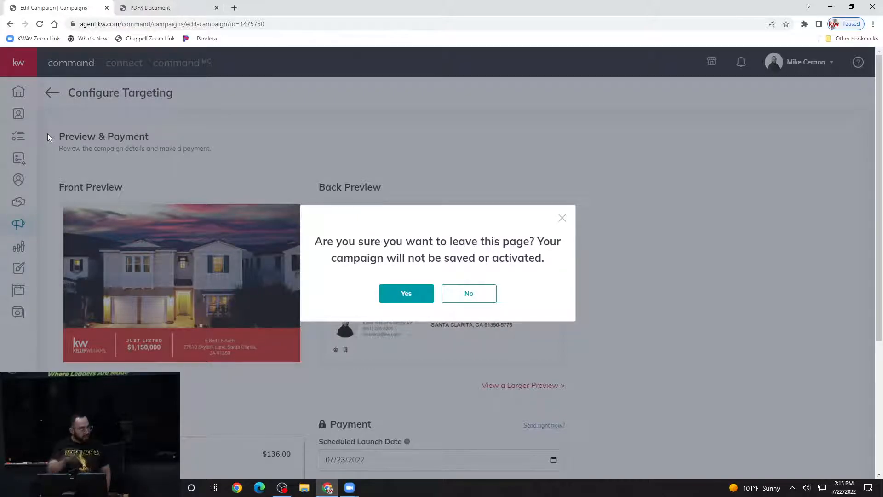
{"action": "left_click", "coordinate": [404, 297]}
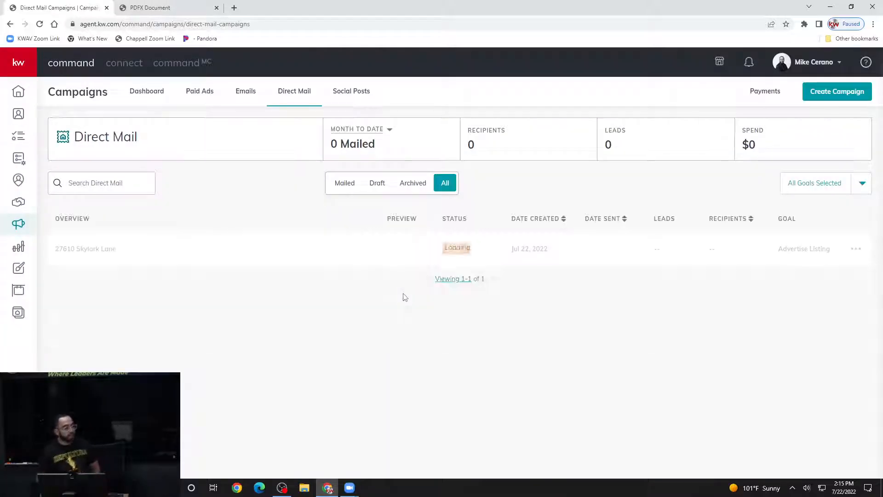